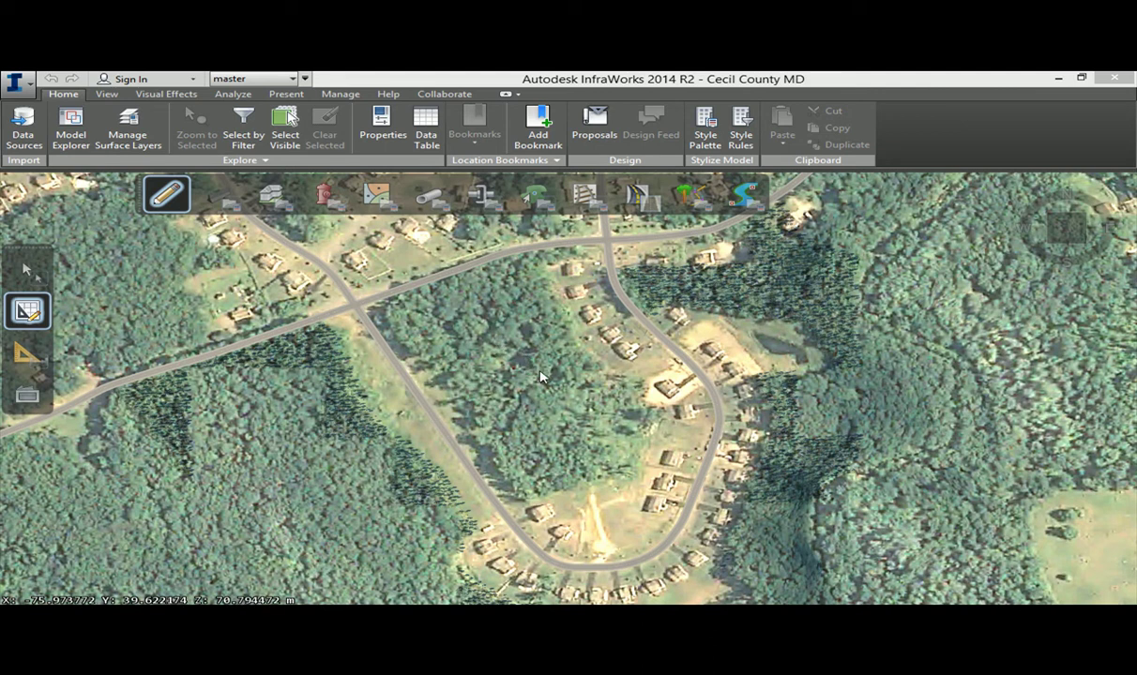
- Create a new design proposal named NewCuldesac and make it the active proposal
{"action": "left_click", "coordinate": [594, 131]}
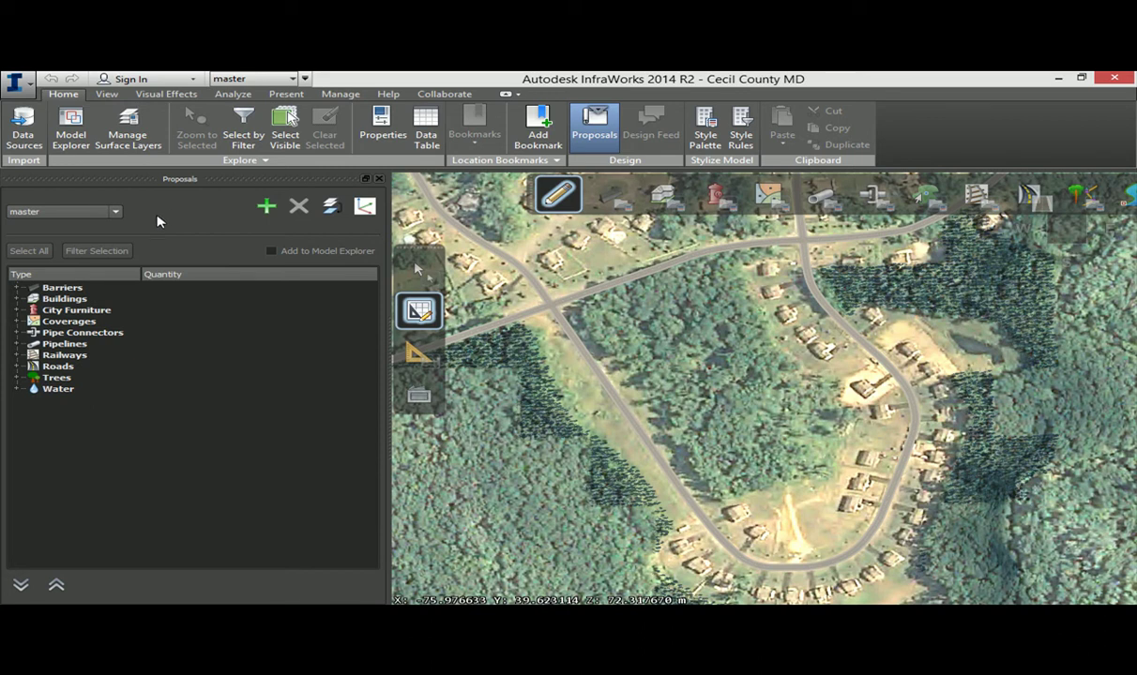
{"action": "left_click", "coordinate": [266, 208]}
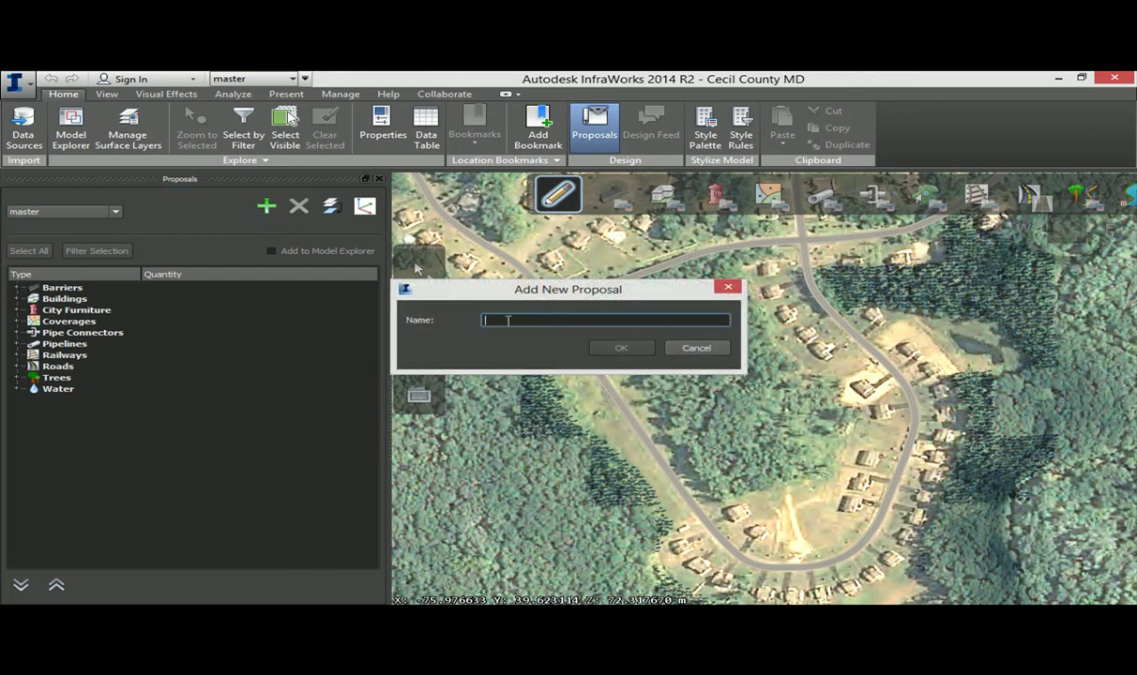
{"action": "type", "text": "NewCuldesac"}
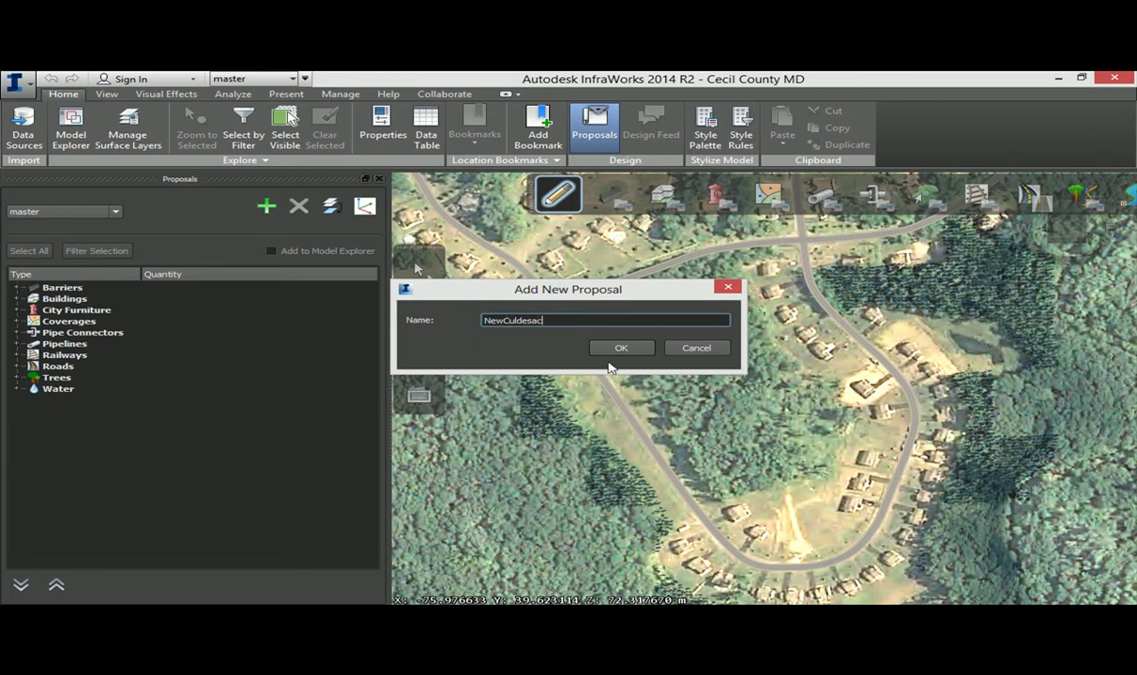
{"action": "left_click", "coordinate": [621, 348]}
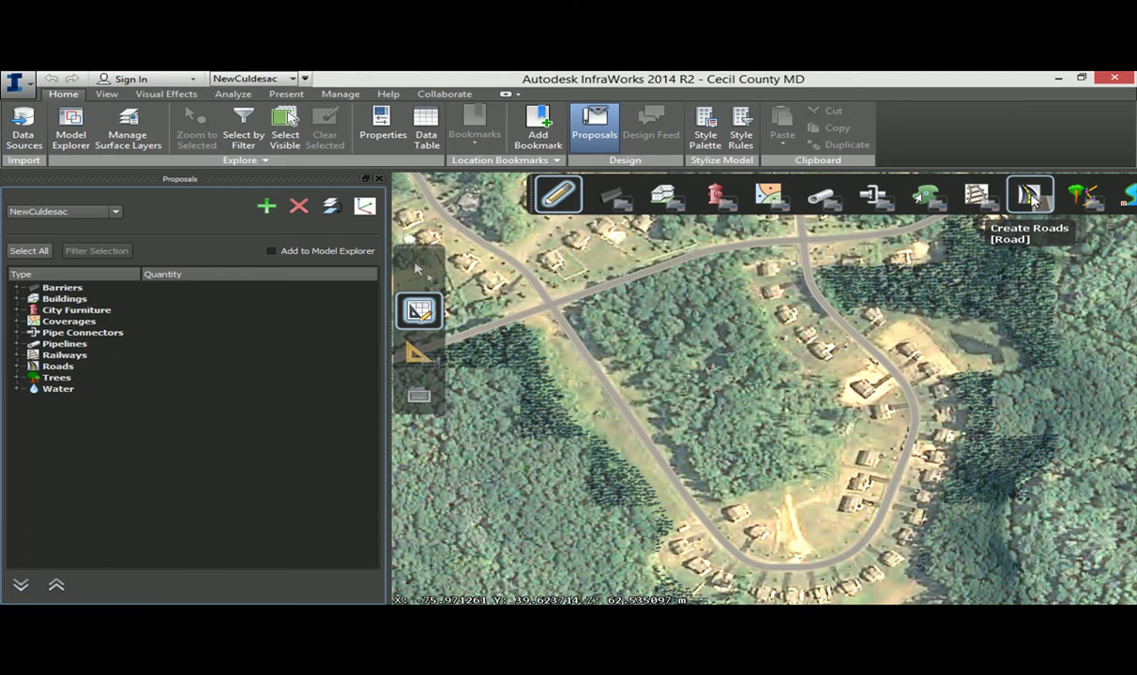
- Arm road drawing with the Standard road style from the Street/Interstate catalogue
{"action": "left_click", "coordinate": [1030, 194]}
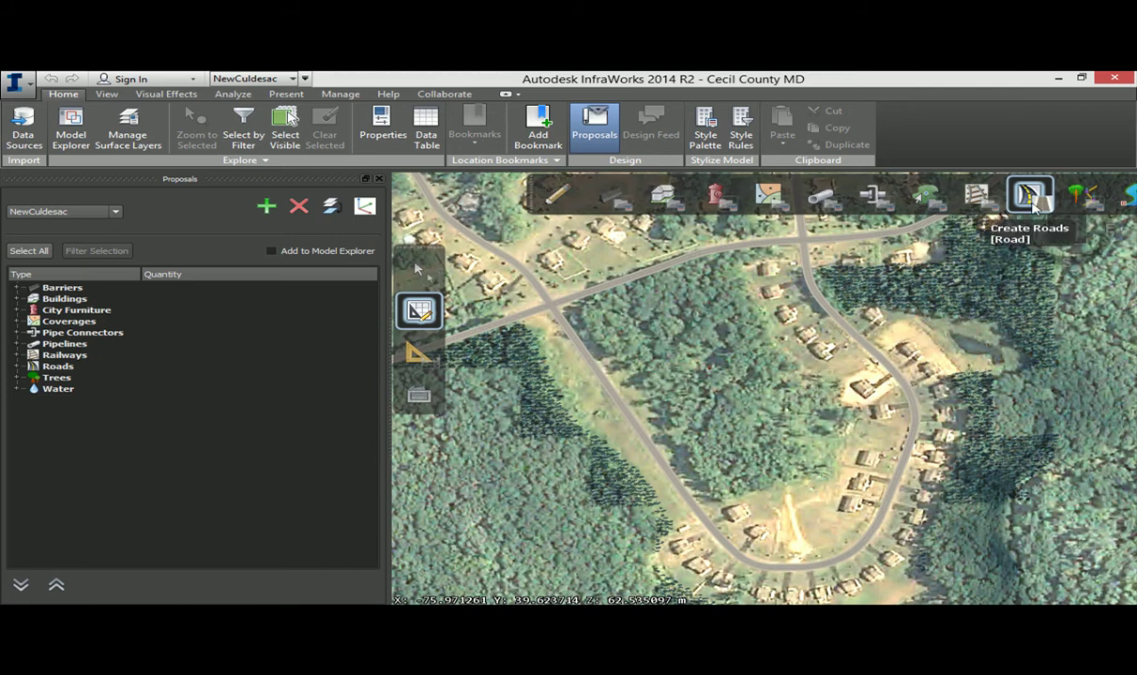
{"action": "mouse_move", "coordinate": [968, 245]}
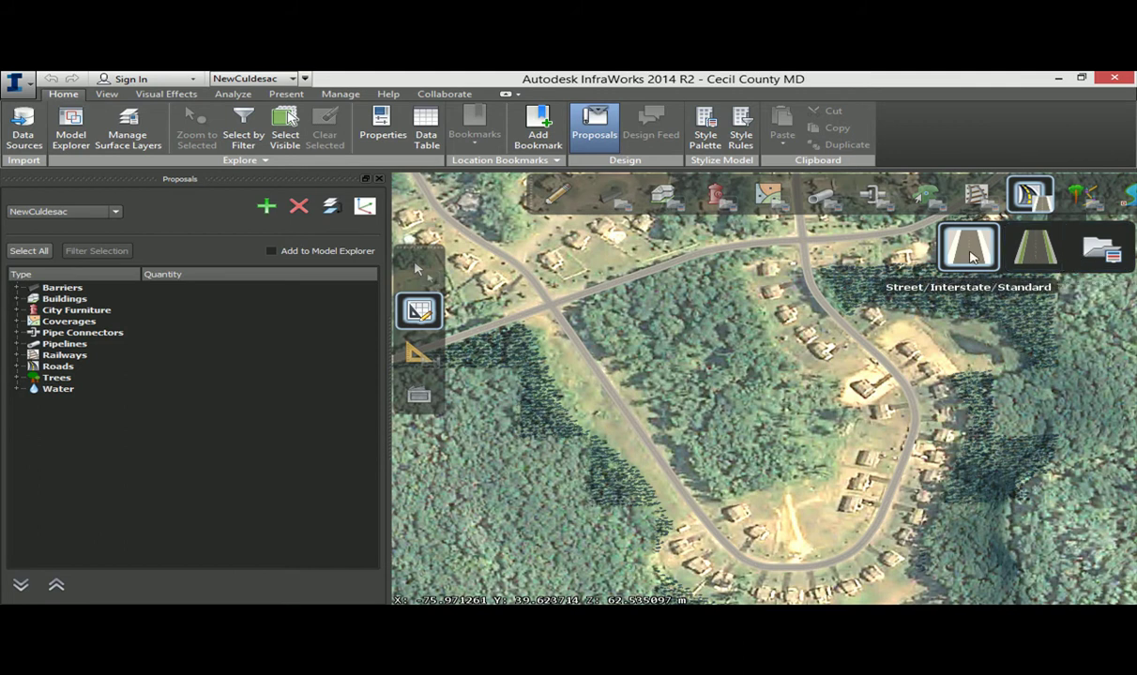
{"action": "left_click", "coordinate": [1099, 251]}
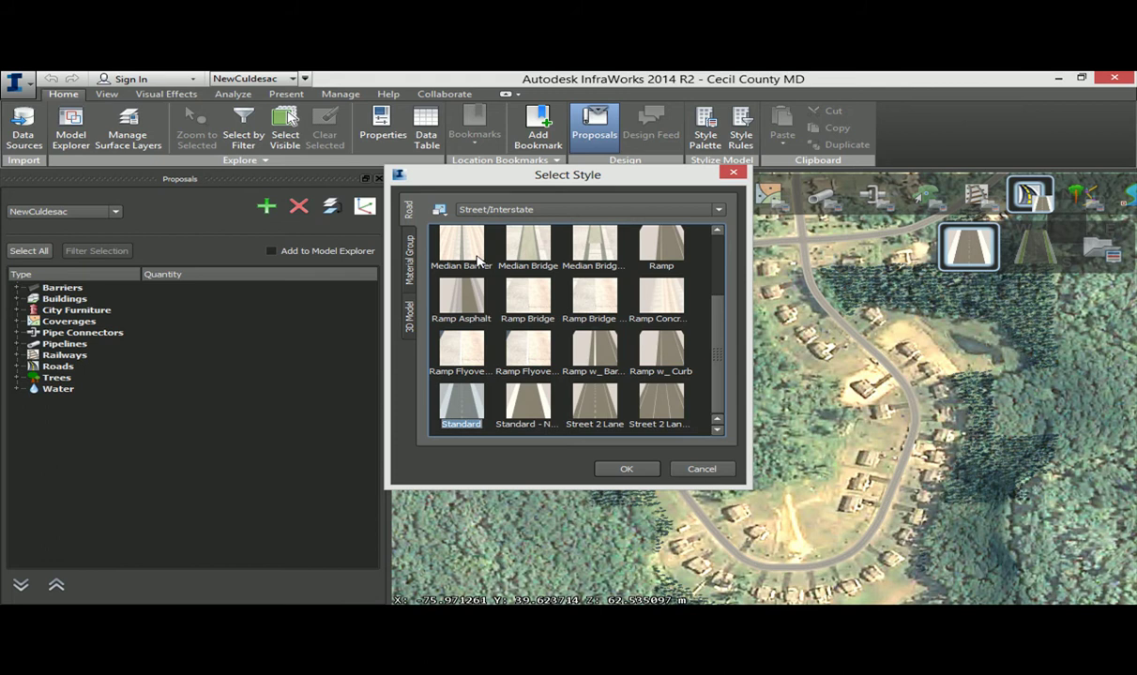
{"action": "mouse_move", "coordinate": [716, 326]}
{"action": "left_mouse_down"}
{"action": "mouse_move", "coordinate": [719, 255]}
{"action": "mouse_move", "coordinate": [713, 319]}
{"action": "left_mouse_up"}
{"action": "left_click", "coordinate": [627, 469]}
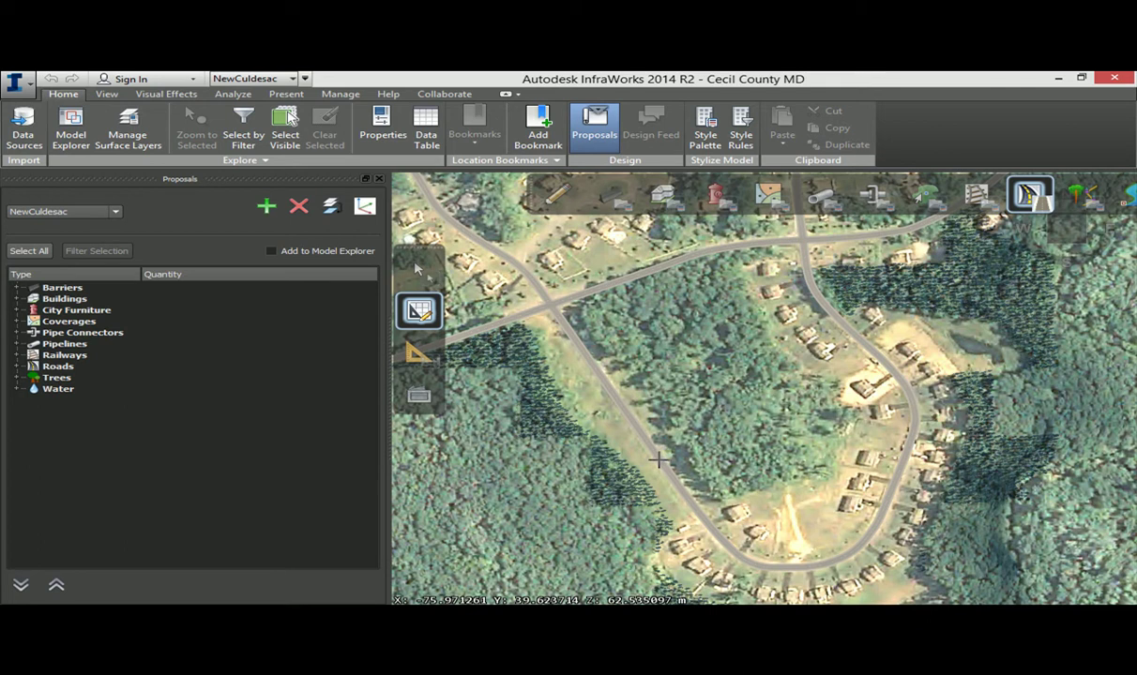
- Start a road sketch on the diagonal road, then cancel it with Esc
{"action": "left_click", "coordinate": [658, 460]}
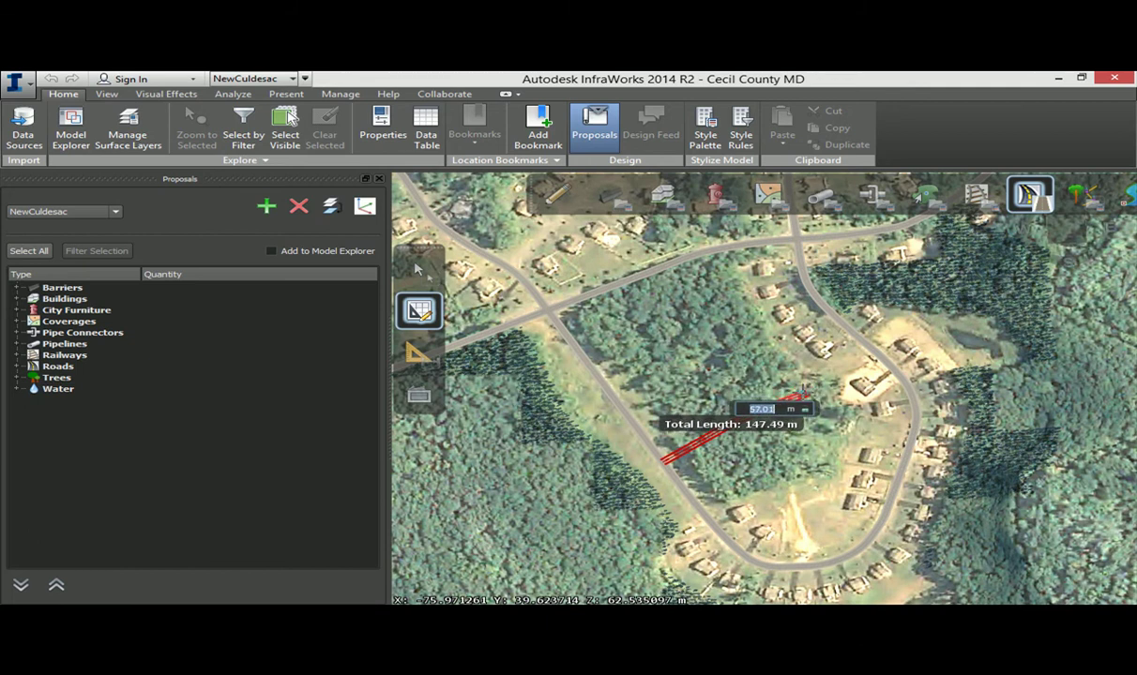
{"action": "left_click", "coordinate": [747, 414]}
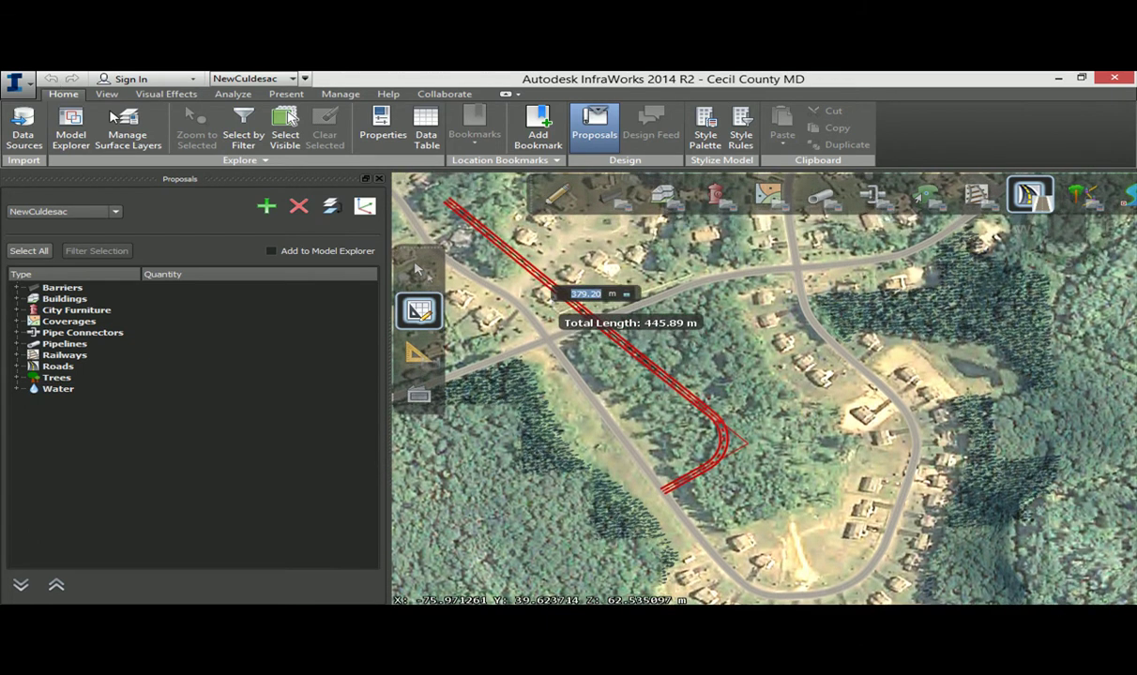
{"action": "key", "text": "Escape"}
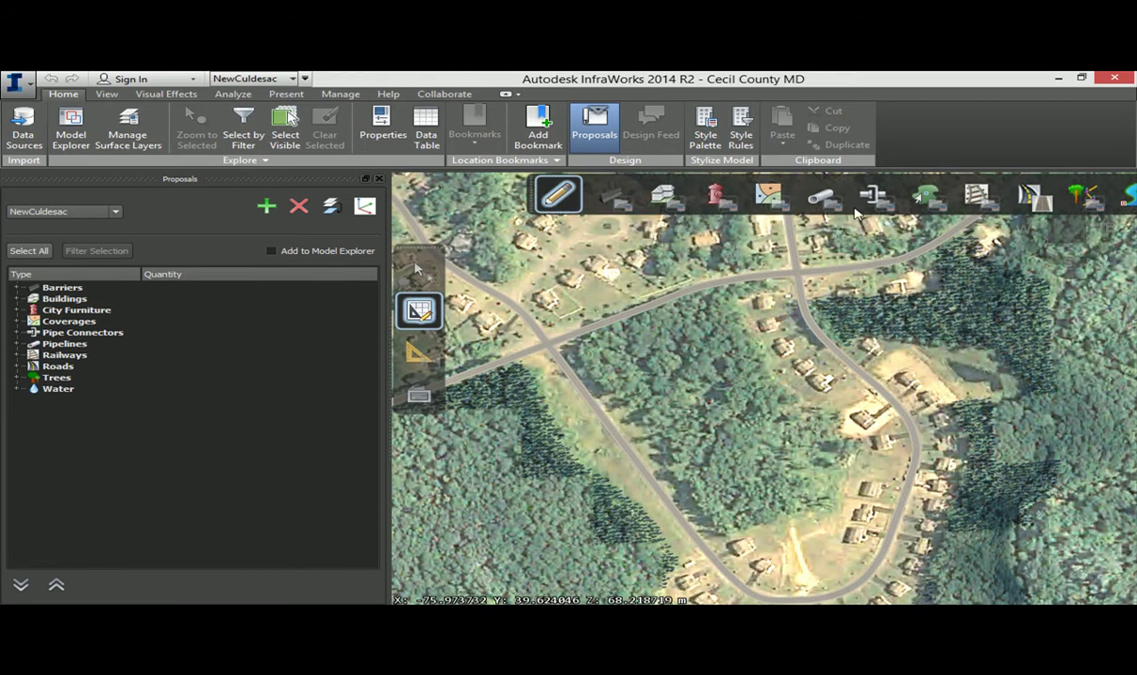
- Draw the 328 m looping cul-de-sac road from the diagonal road into the woods
{"action": "left_click", "coordinate": [1030, 194]}
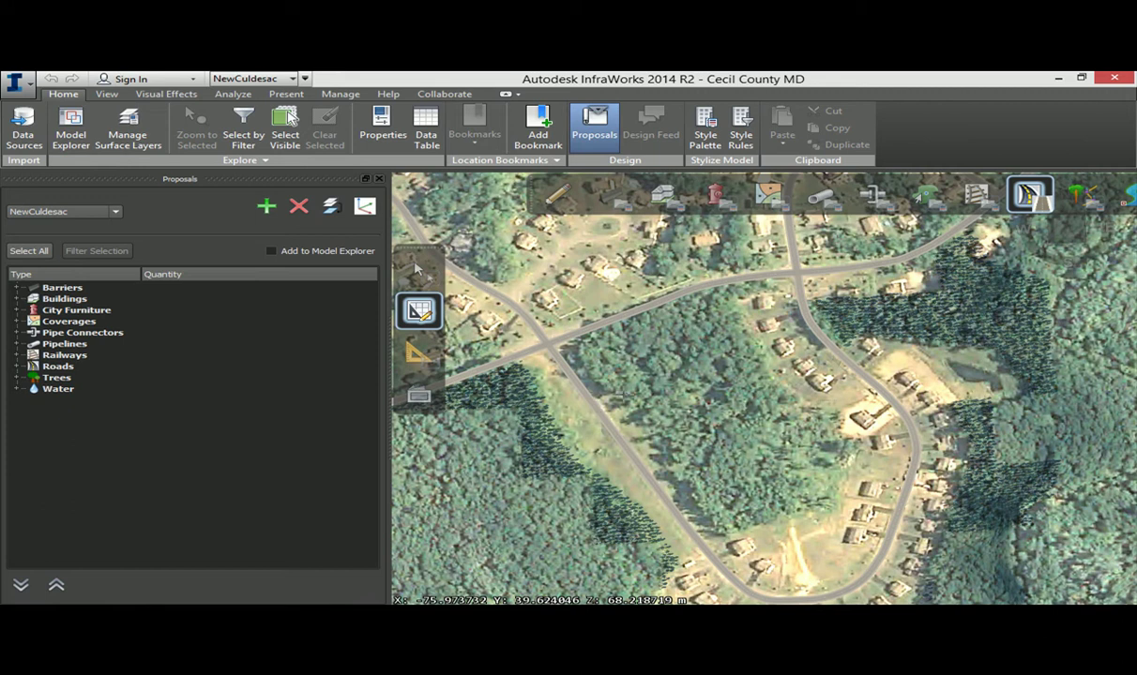
{"action": "left_click", "coordinate": [595, 407]}
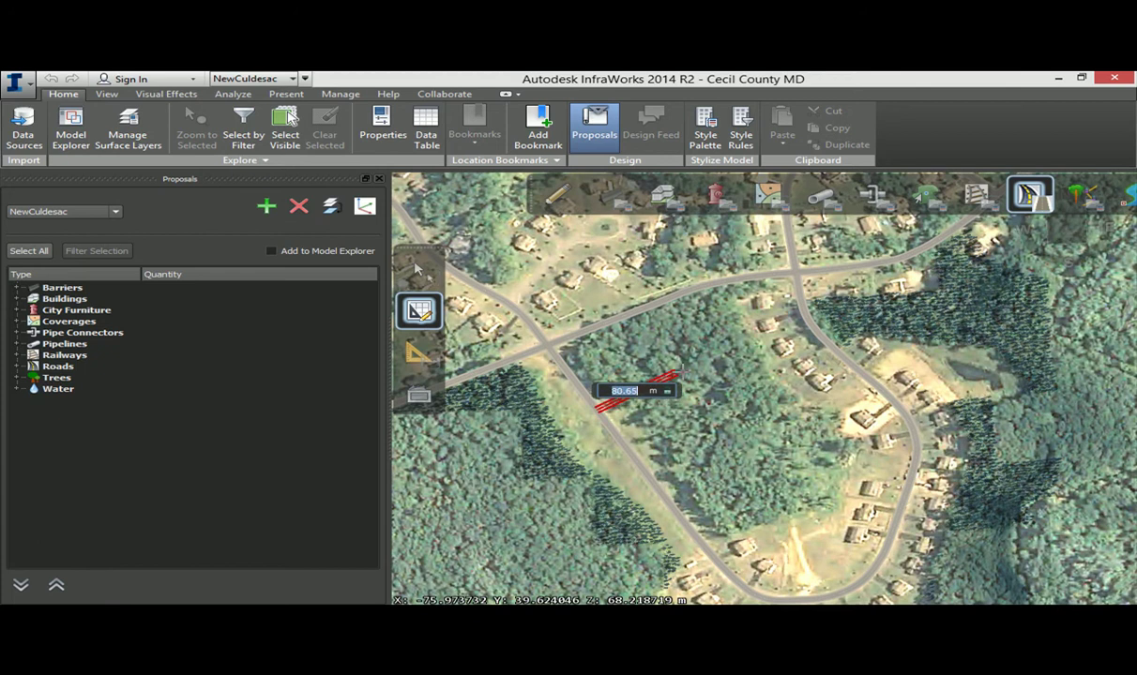
{"action": "left_click", "coordinate": [647, 392]}
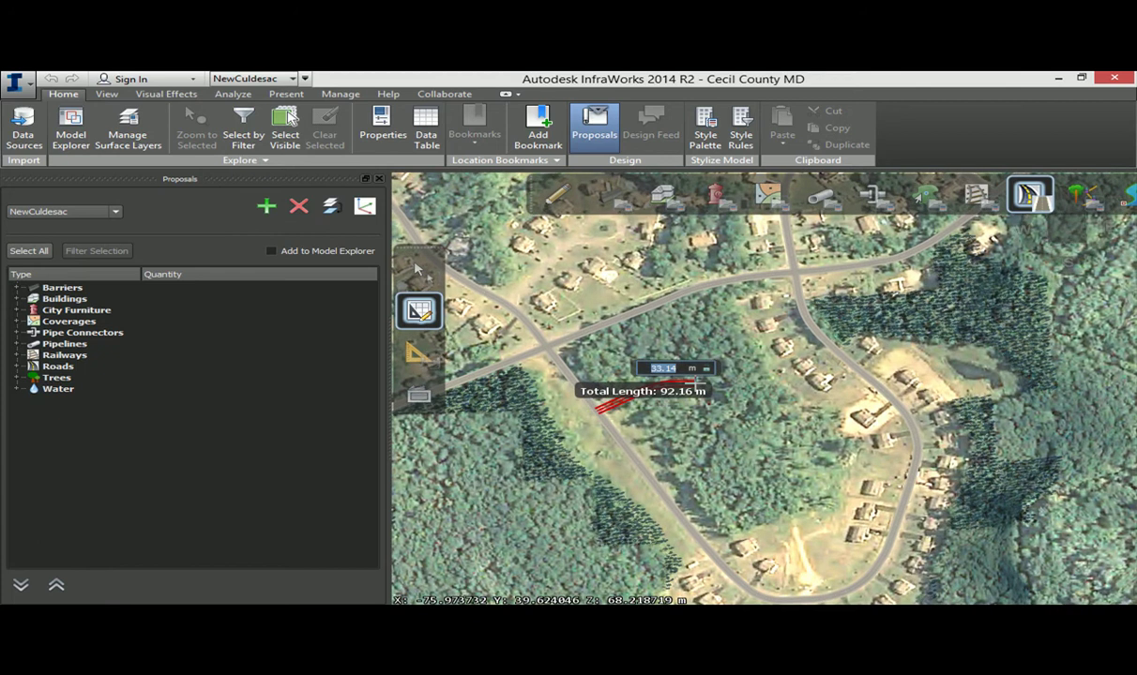
{"action": "left_click", "coordinate": [712, 393]}
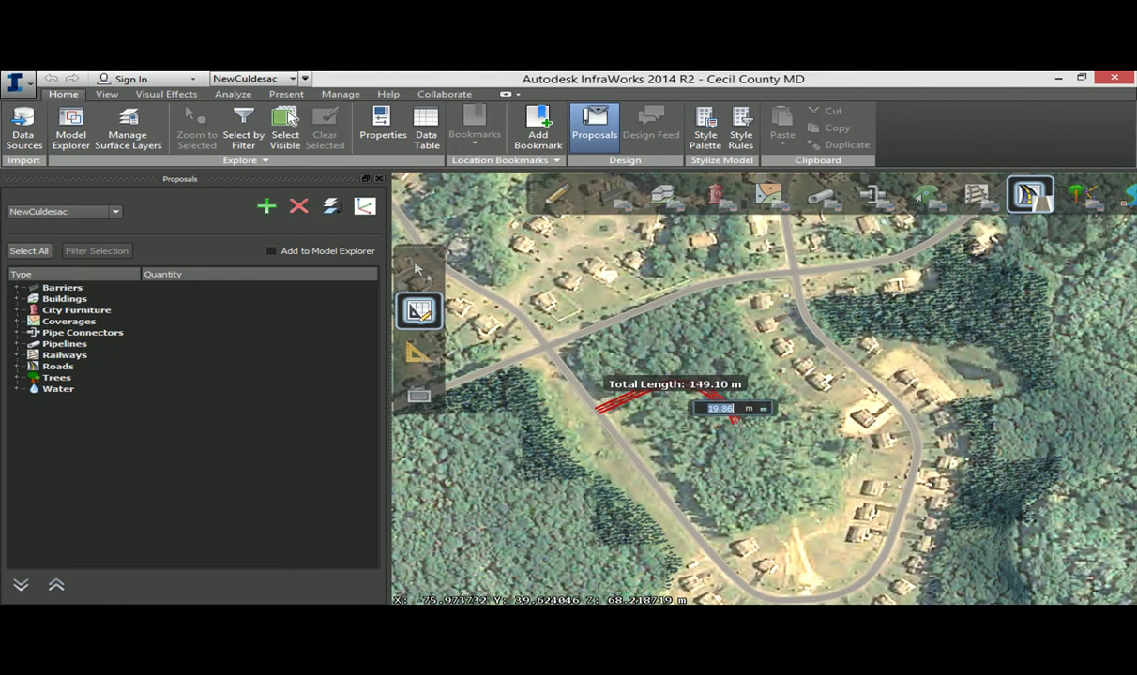
{"action": "left_click", "coordinate": [742, 434]}
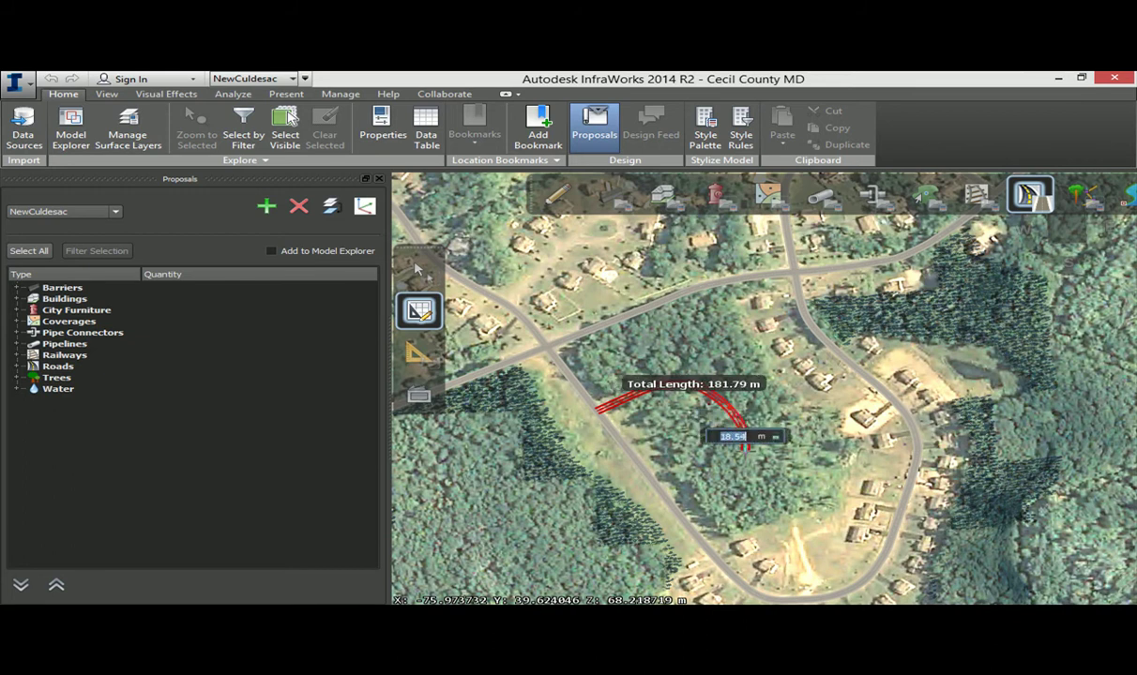
{"action": "left_click", "coordinate": [748, 473]}
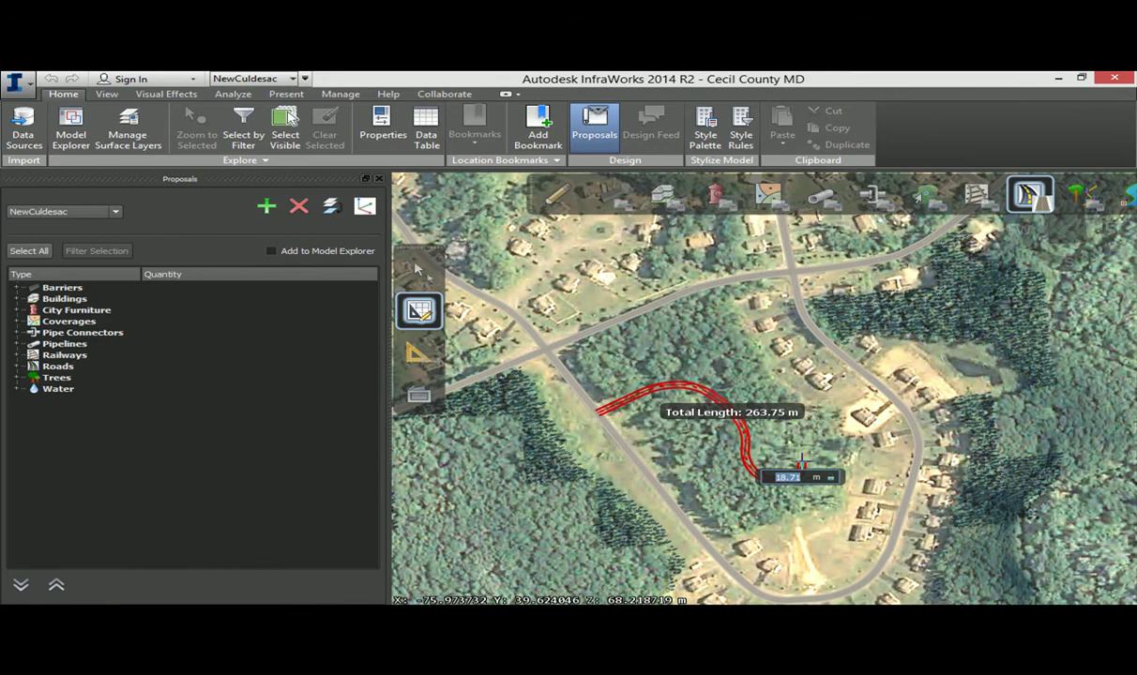
{"action": "left_click", "coordinate": [794, 466]}
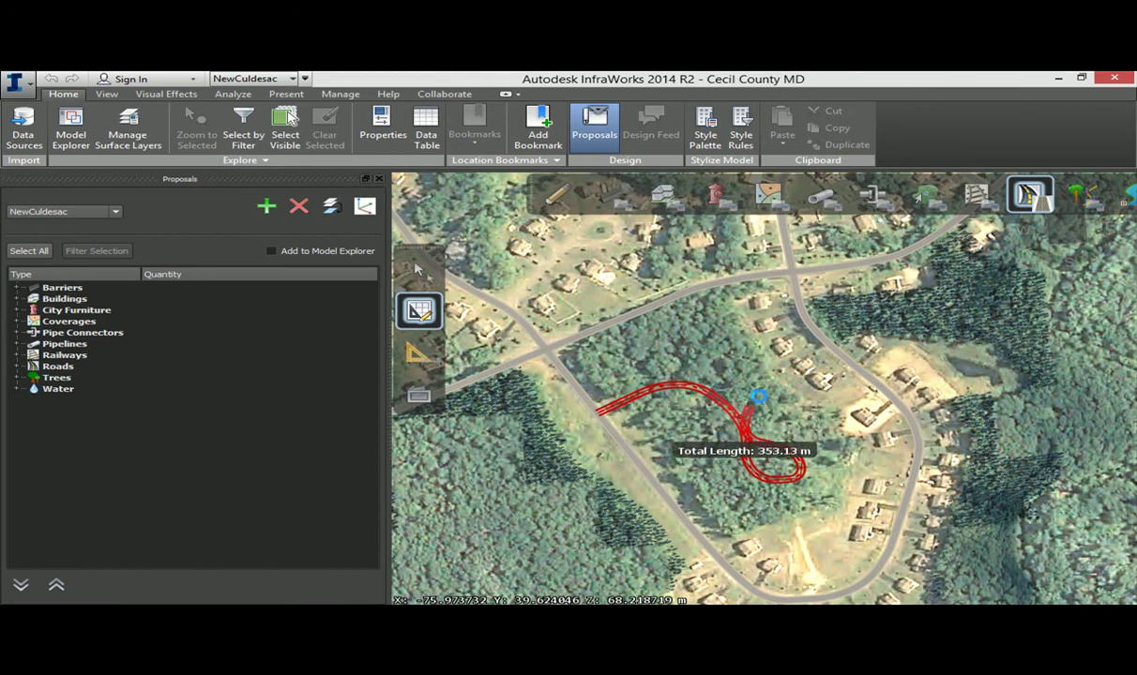
{"action": "double_click", "coordinate": [762, 390]}
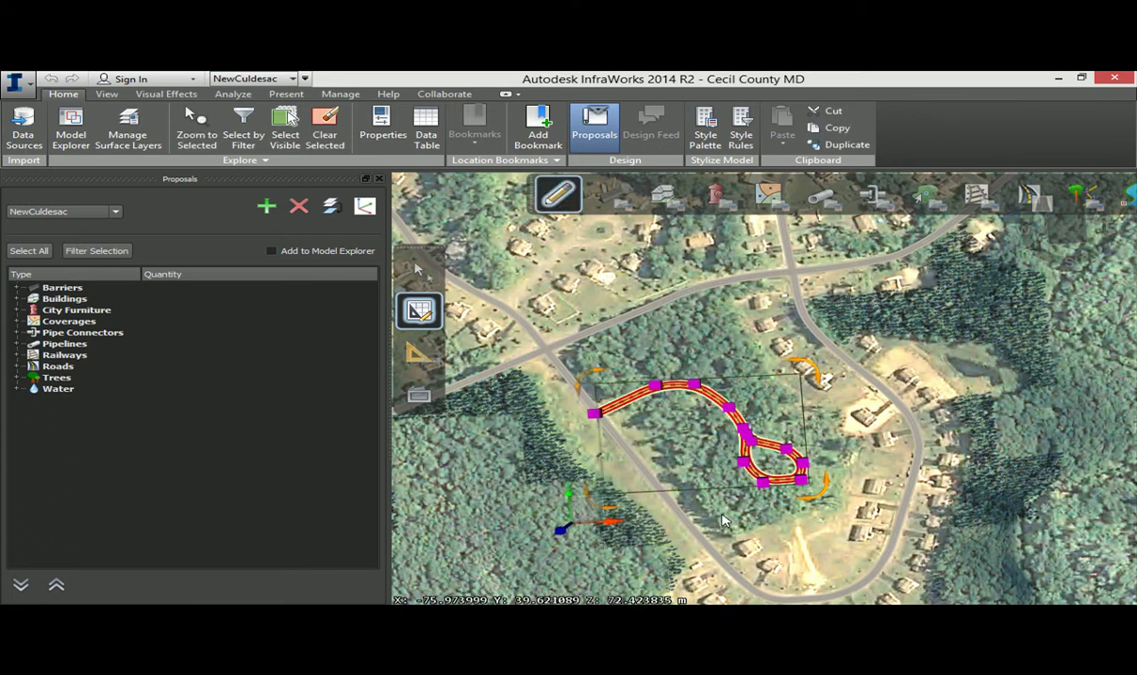
{"action": "left_click", "coordinate": [709, 488]}
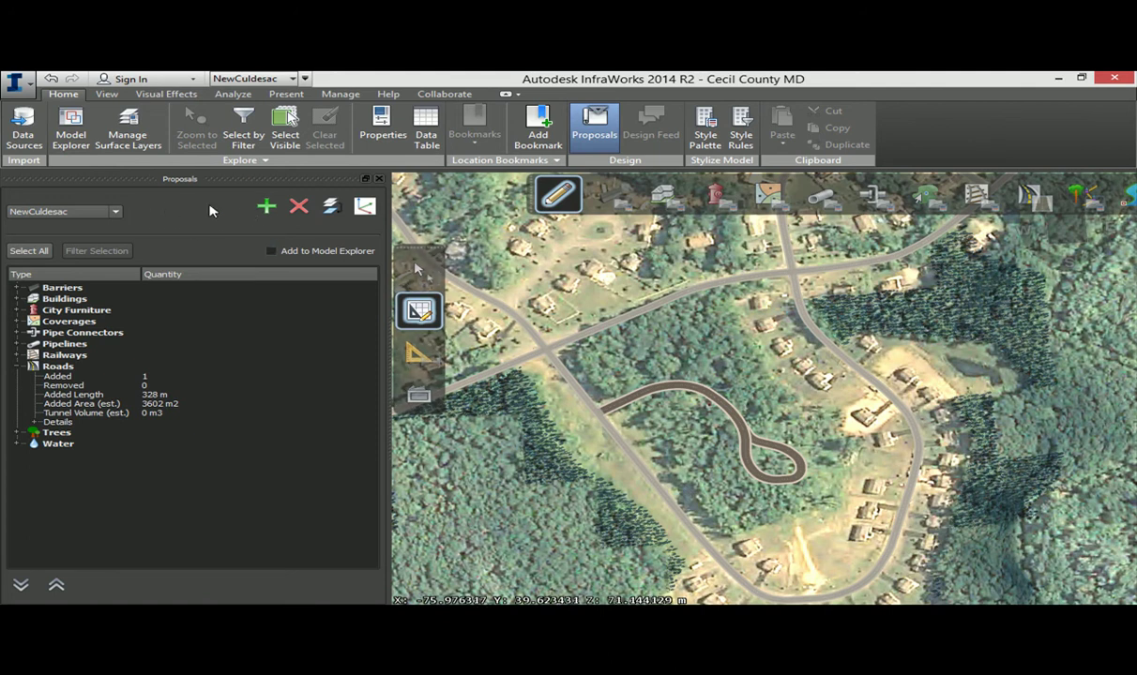
- Create and activate a NewRoad proposal, then select the looping cul-de-sac road
{"action": "left_click", "coordinate": [265, 206]}
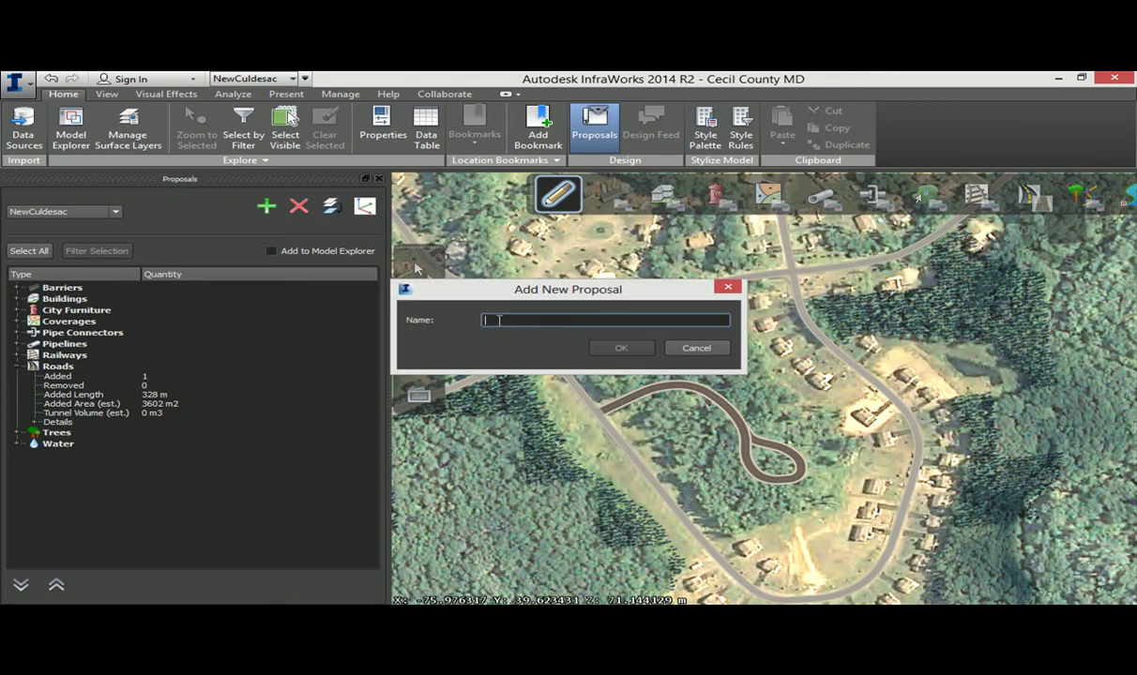
{"action": "type", "text": "NewRoad"}
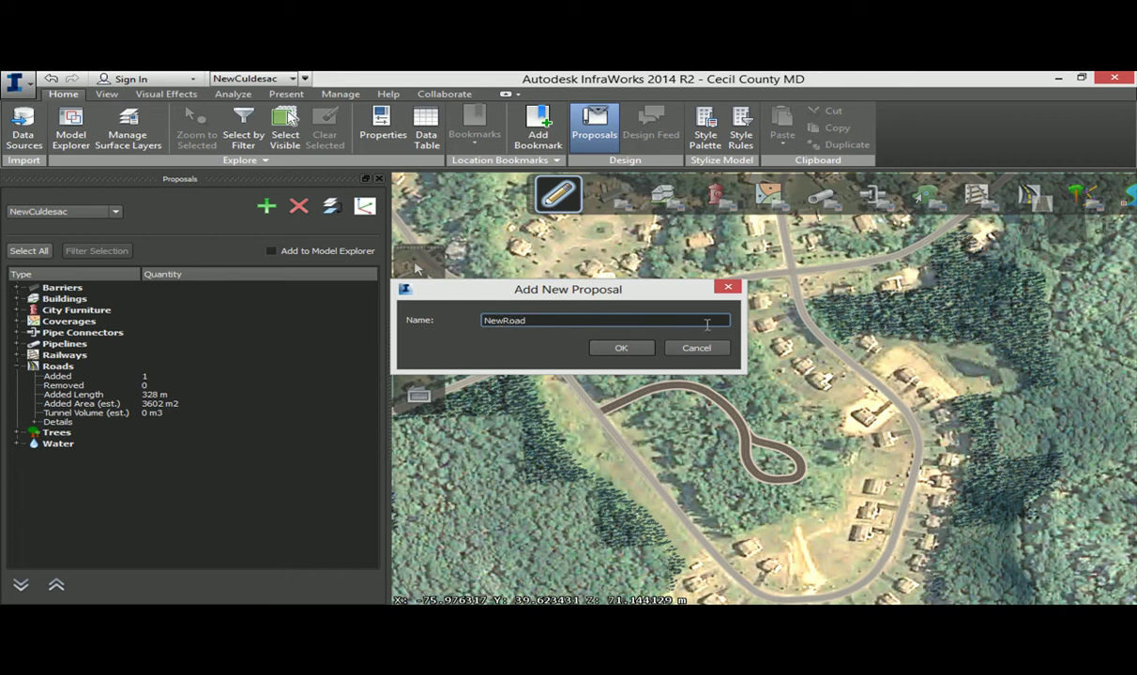
{"action": "left_click", "coordinate": [620, 349]}
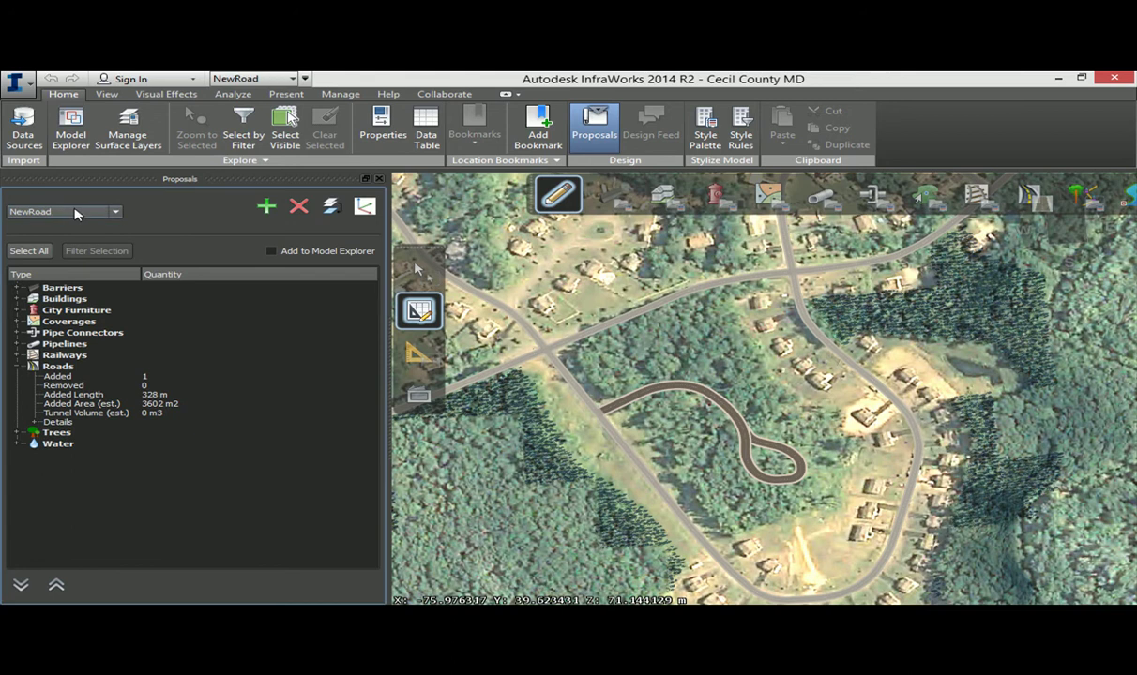
{"action": "left_click", "coordinate": [656, 395]}
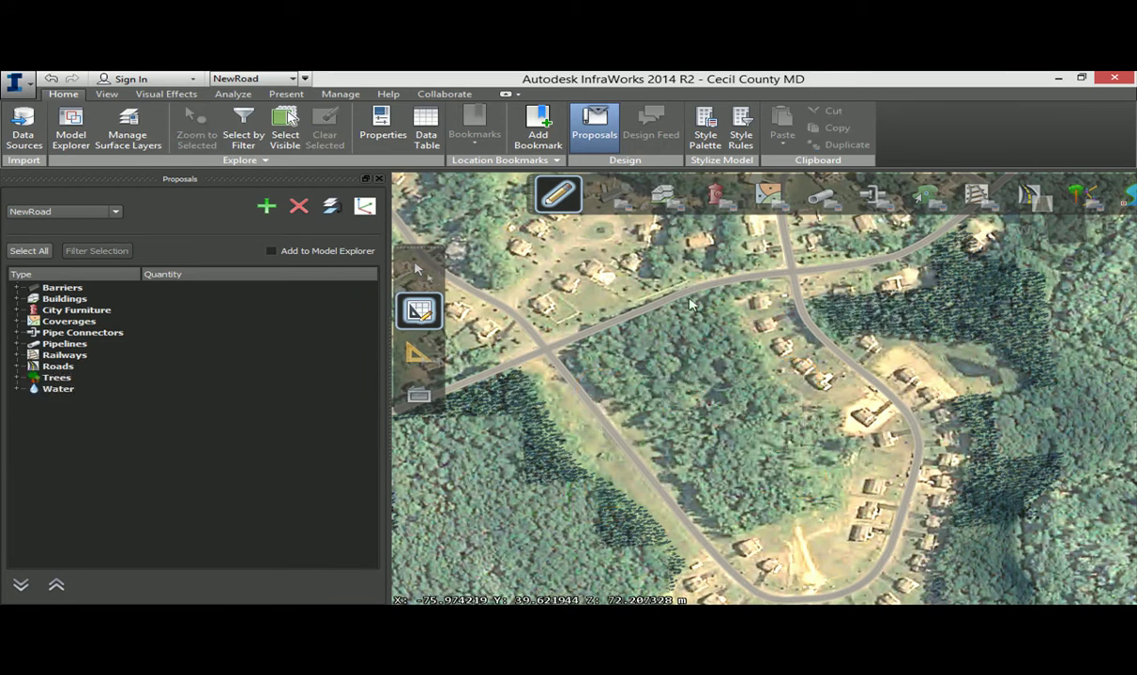
- Draw a 219 m straight connector road across the woods between the two existing roads
{"action": "left_click", "coordinate": [1029, 194]}
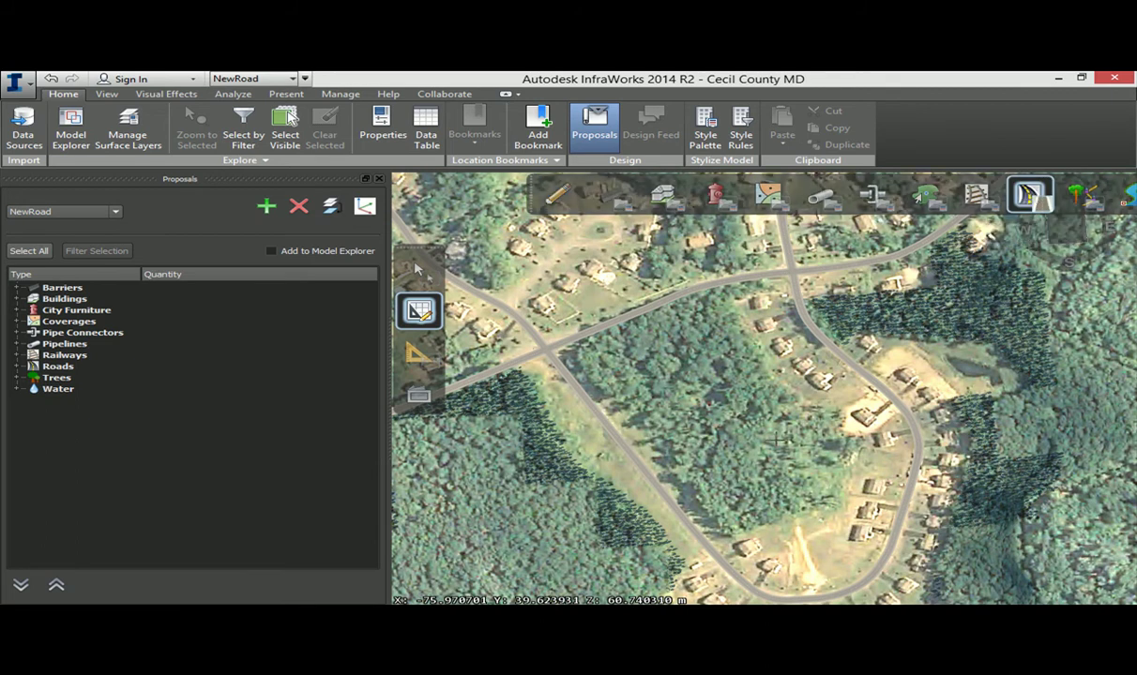
{"action": "left_click", "coordinate": [666, 497]}
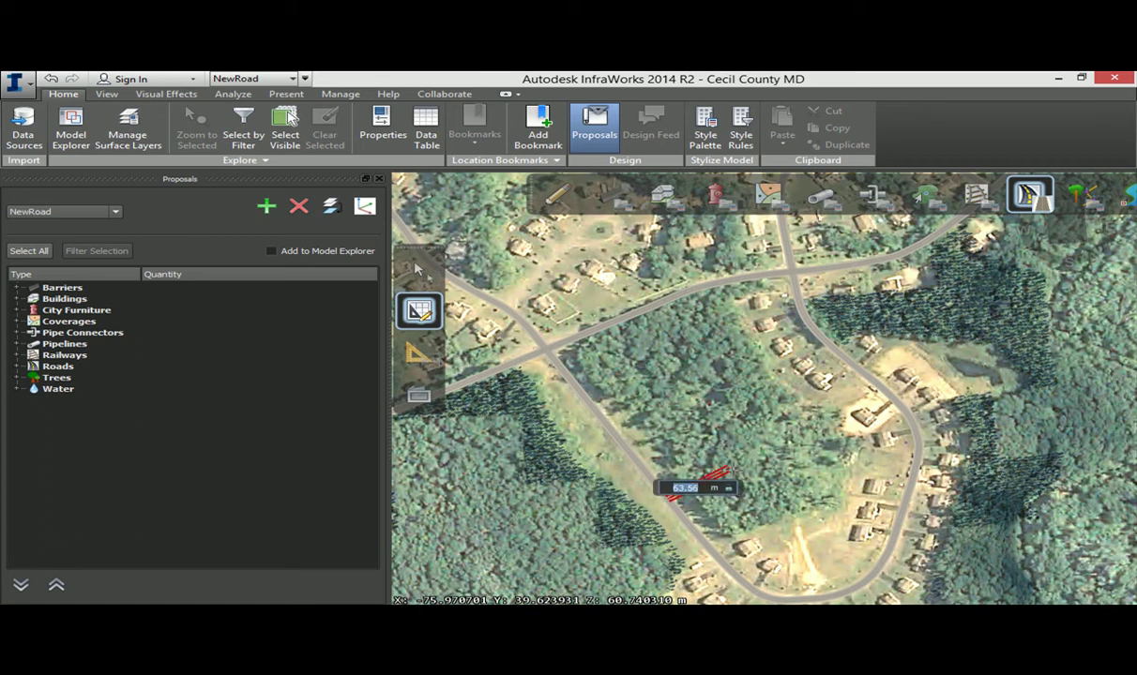
{"action": "left_click", "coordinate": [746, 454]}
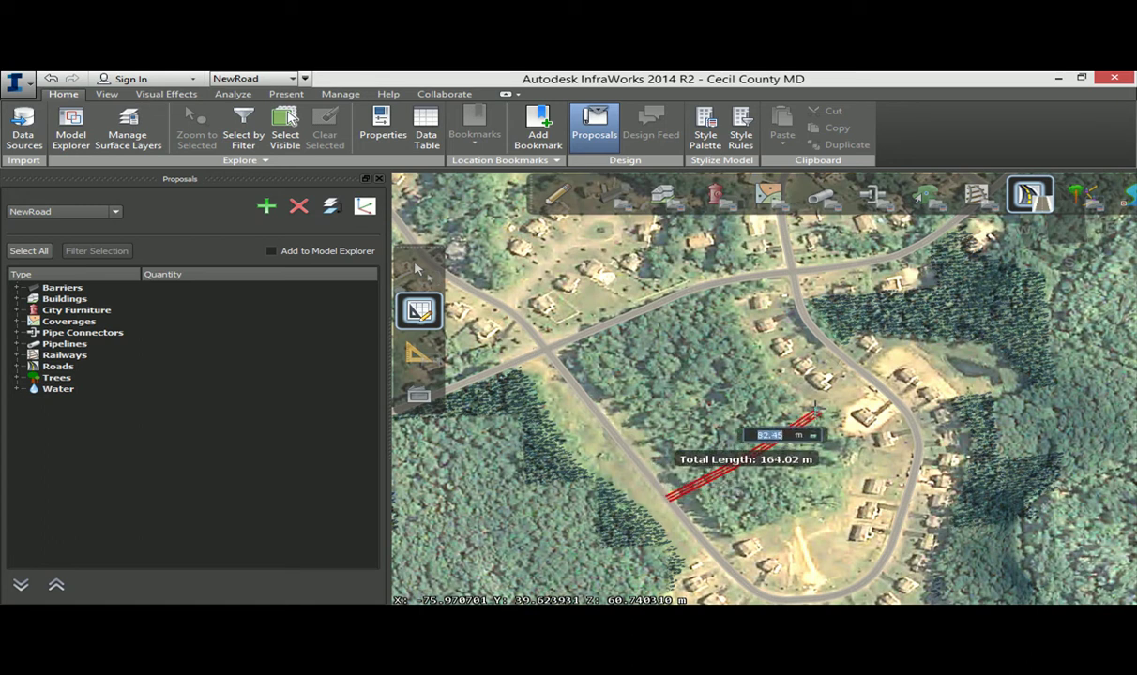
{"action": "left_click", "coordinate": [818, 410]}
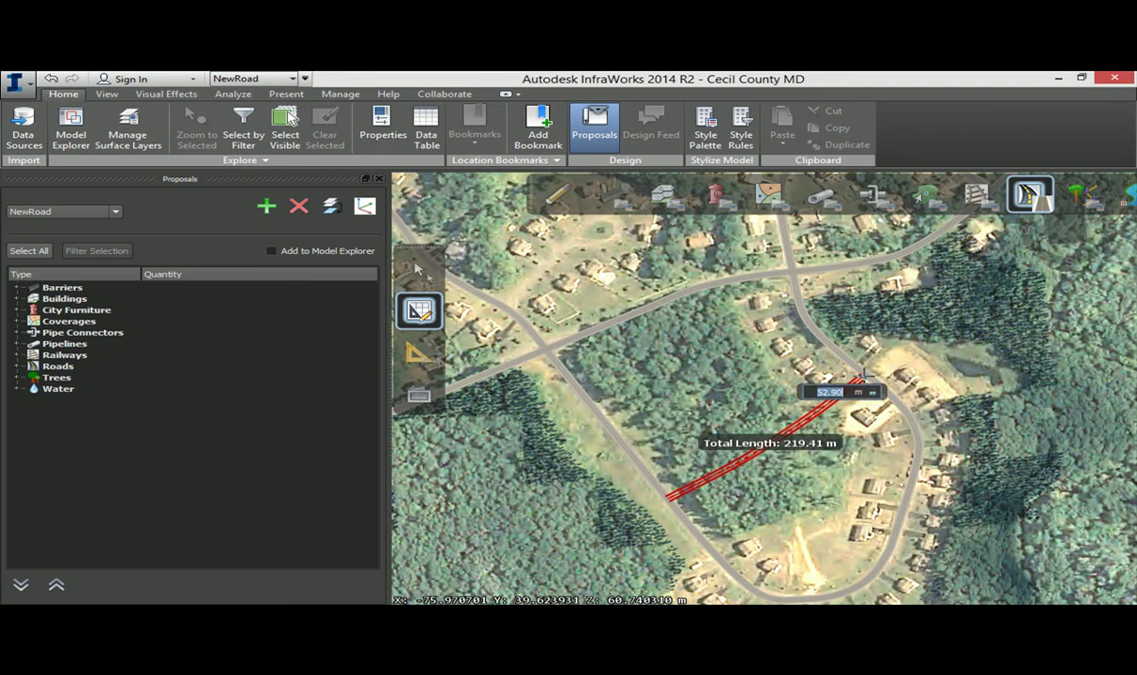
{"action": "left_click", "coordinate": [861, 376]}
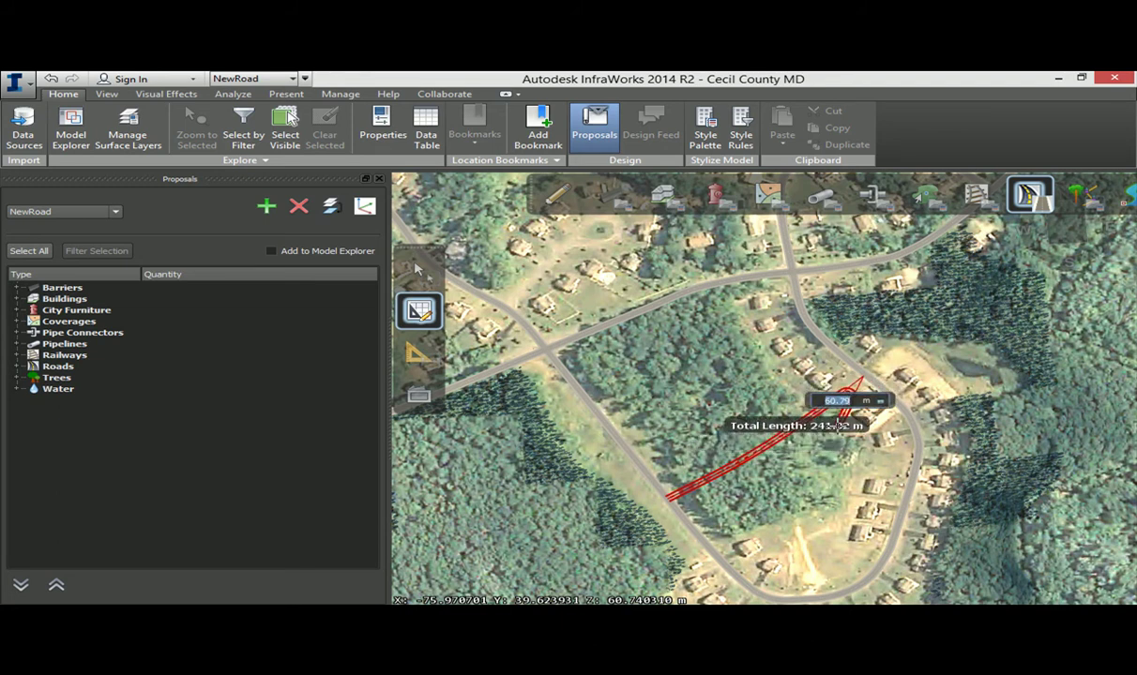
{"action": "double_click", "coordinate": [837, 425]}
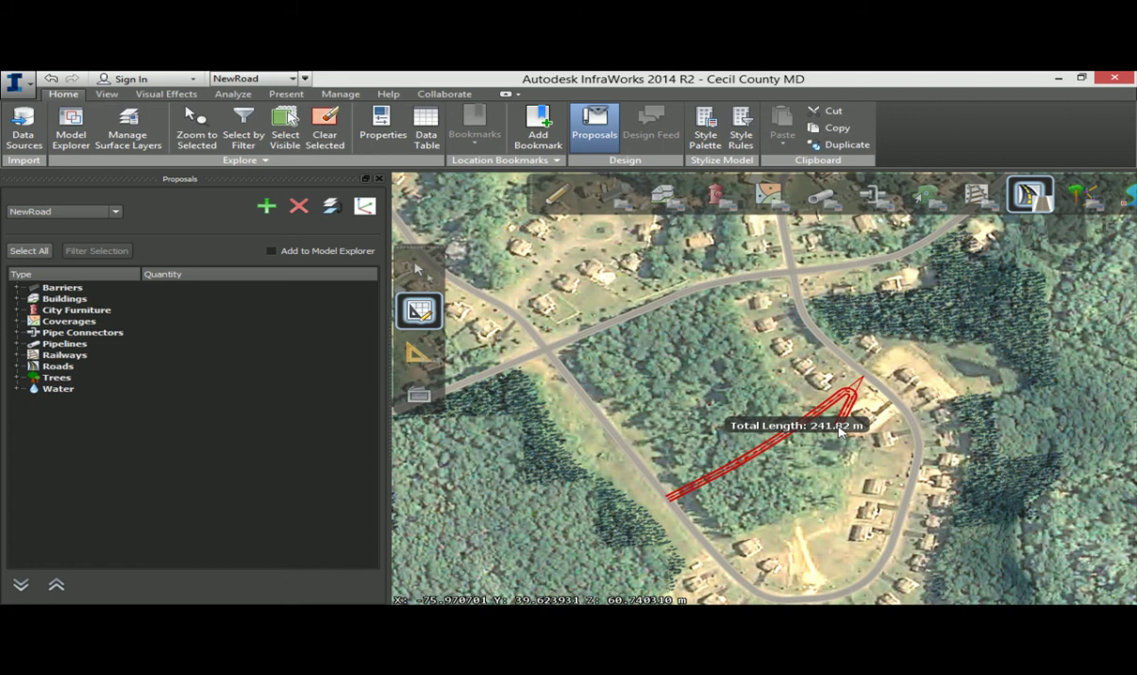
{"action": "key", "text": "Escape"}
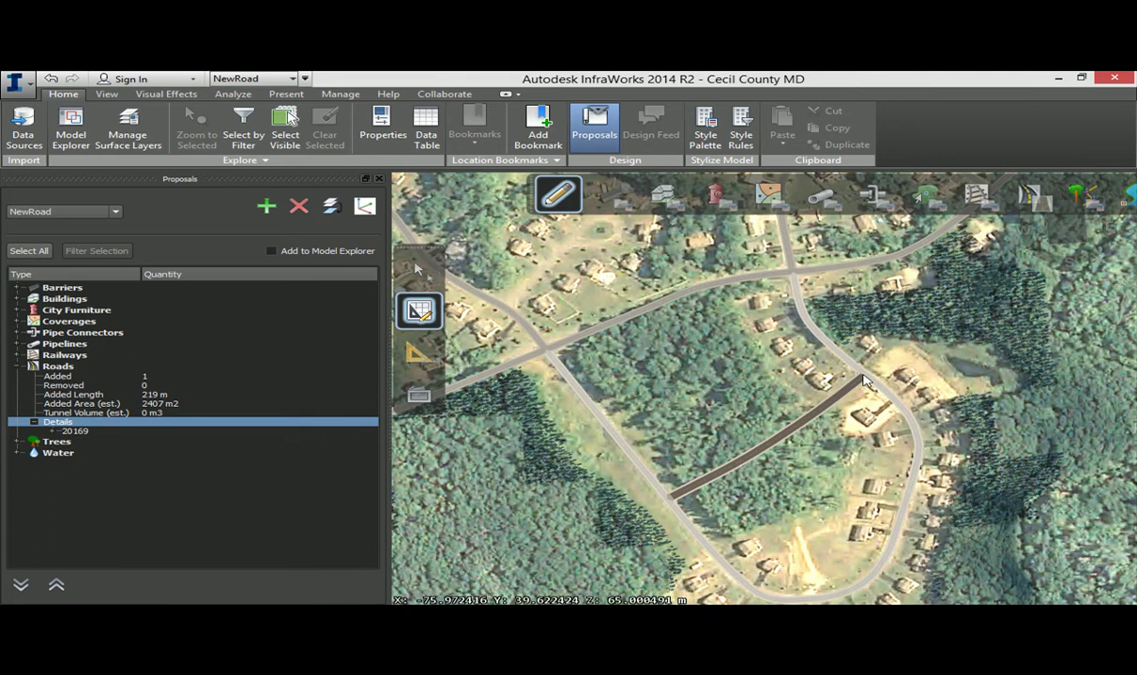
{"action": "left_click", "coordinate": [115, 211]}
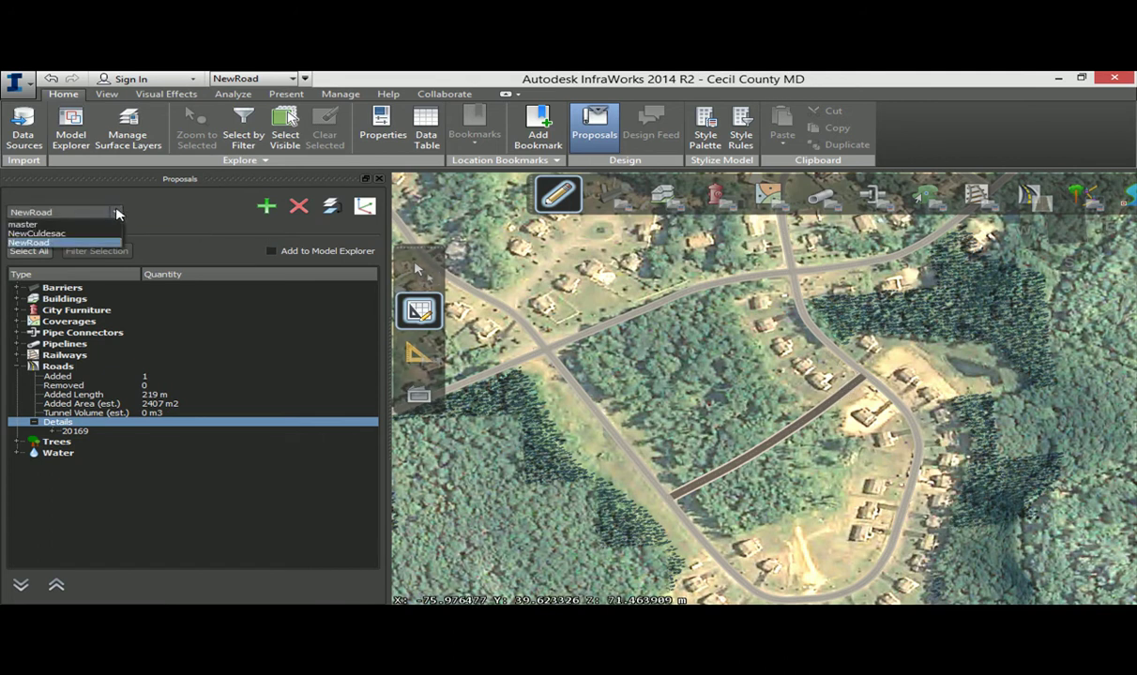
{"action": "left_click", "coordinate": [51, 235]}
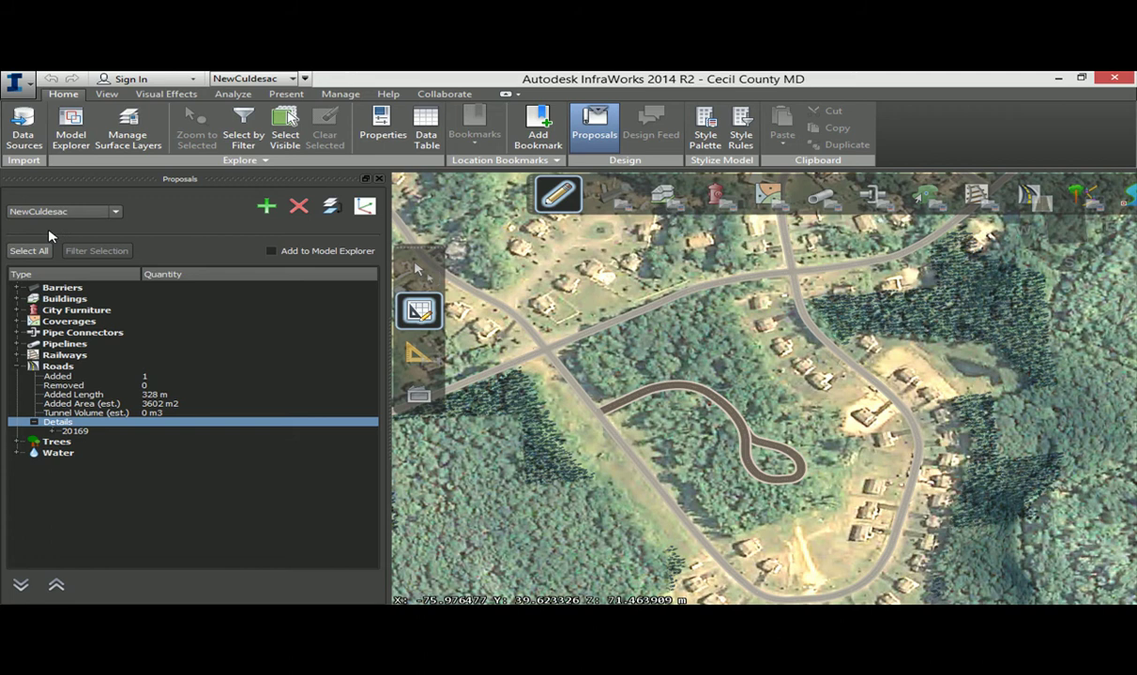
{"action": "left_click", "coordinate": [80, 212]}
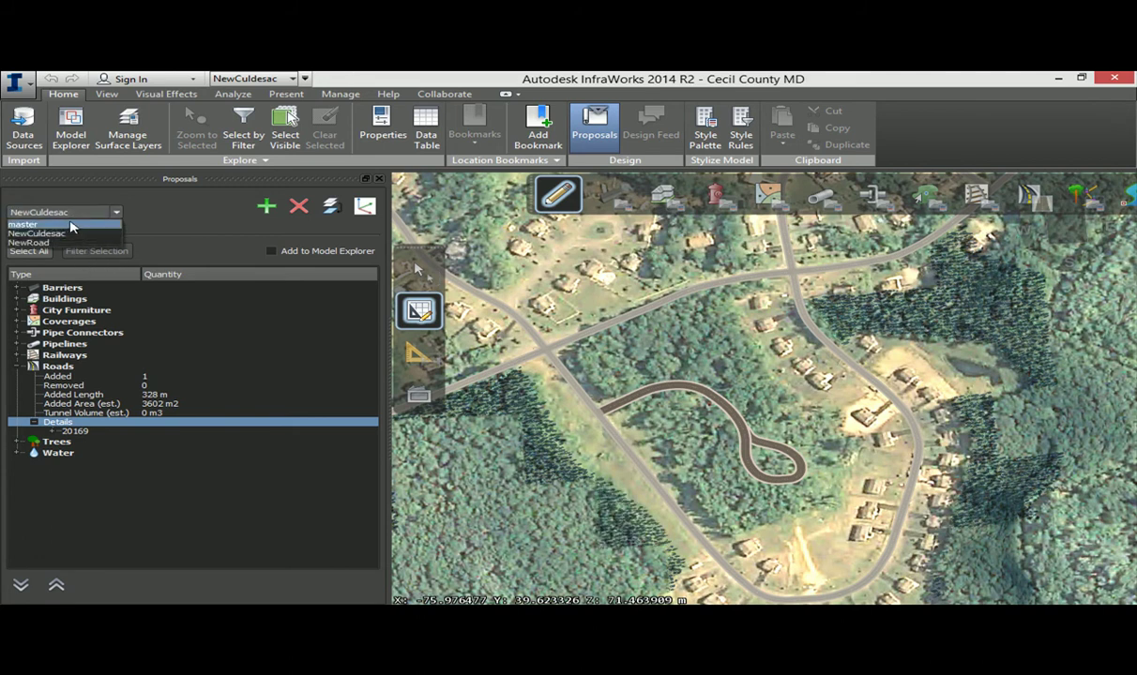
{"action": "left_click", "coordinate": [49, 233]}
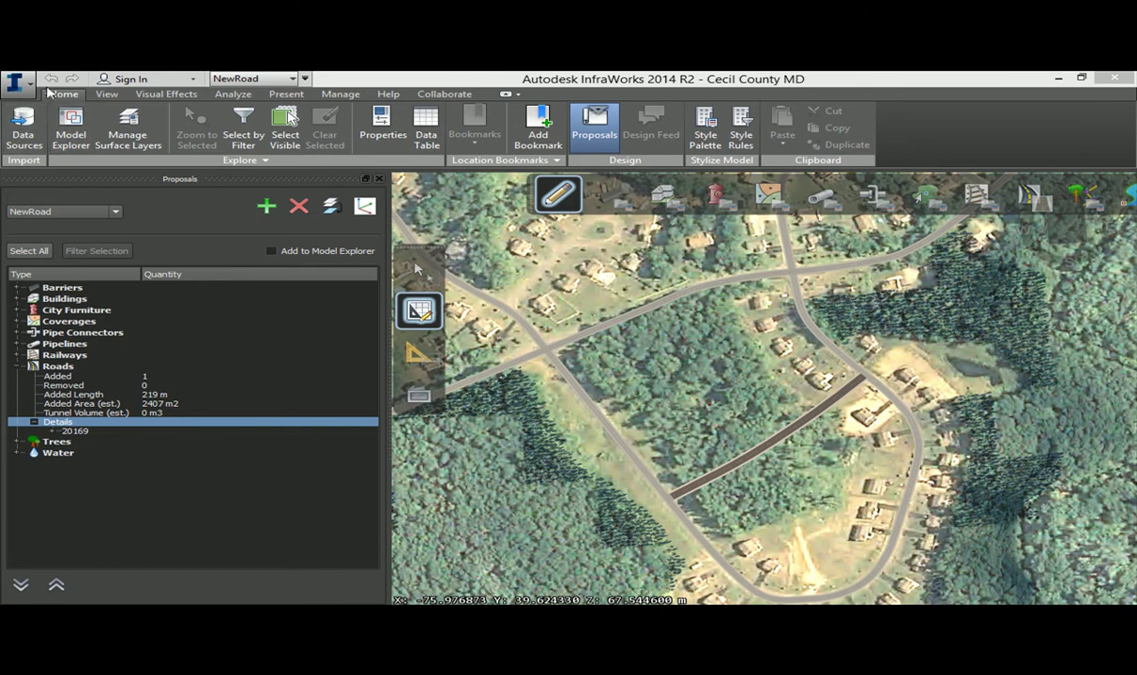
- Open Export IMX settings targeting IM_Export.imx in UTM84-18N and move the dialog aside
{"action": "left_click", "coordinate": [17, 82]}
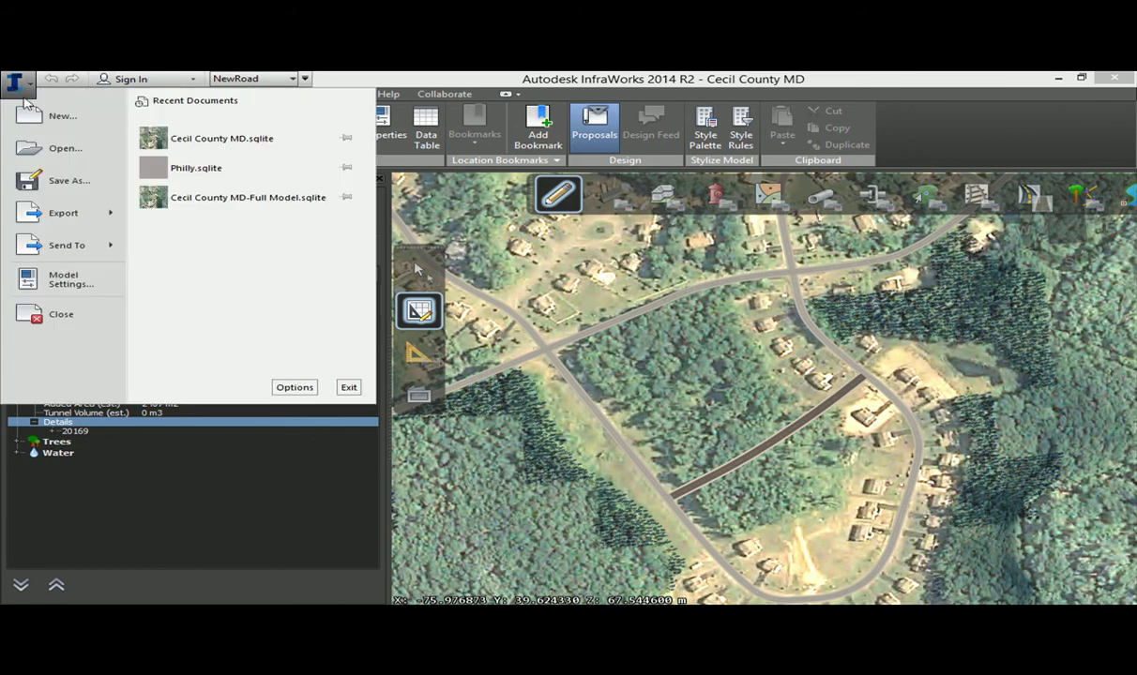
{"action": "mouse_move", "coordinate": [56, 213]}
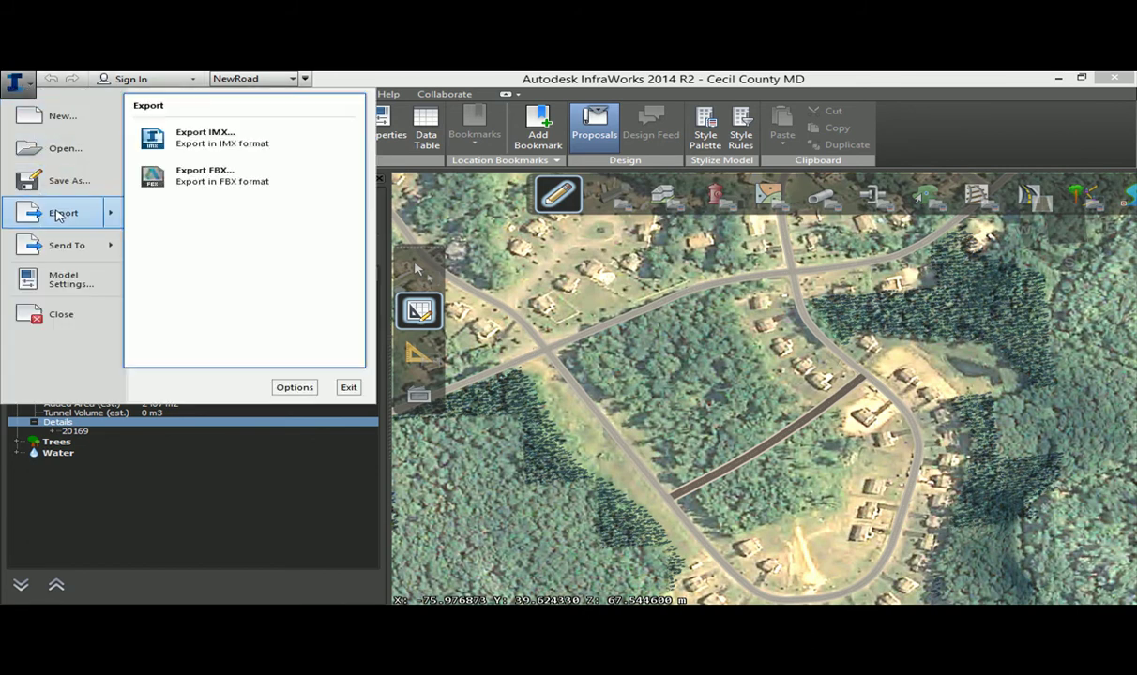
{"action": "left_click", "coordinate": [287, 143]}
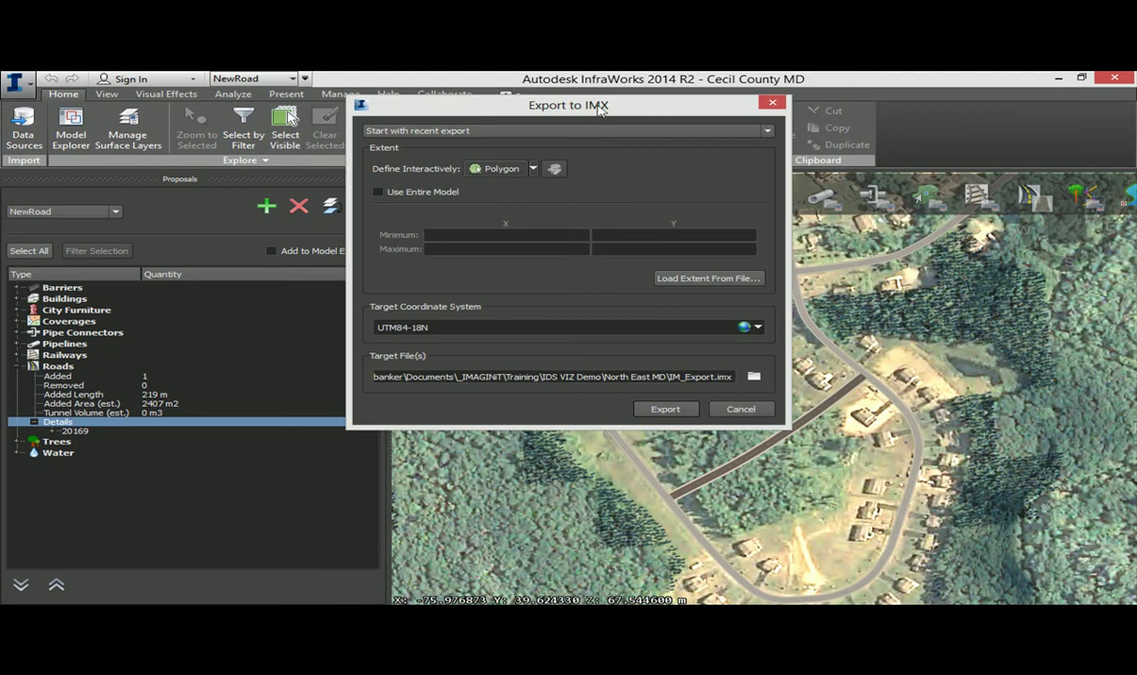
{"action": "left_click_drag", "start_coordinate": [600, 109], "coordinate": [650, 177]}
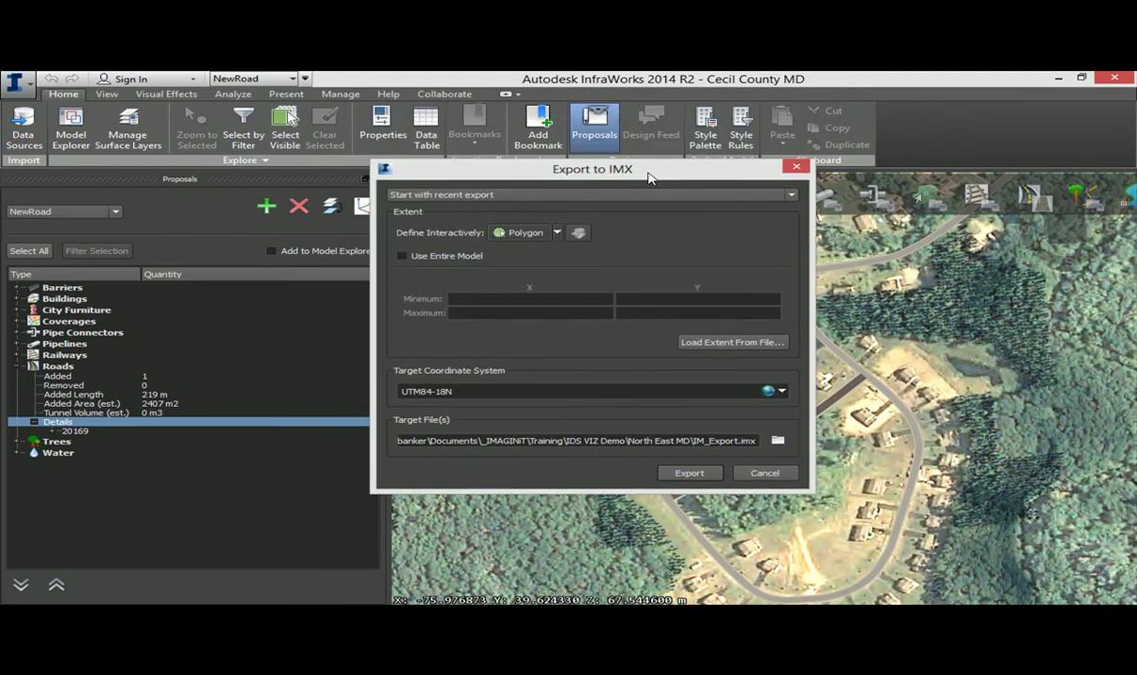
- Trace a polygon export extent enclosing the new road and surrounding houses
{"action": "left_click", "coordinate": [523, 242]}
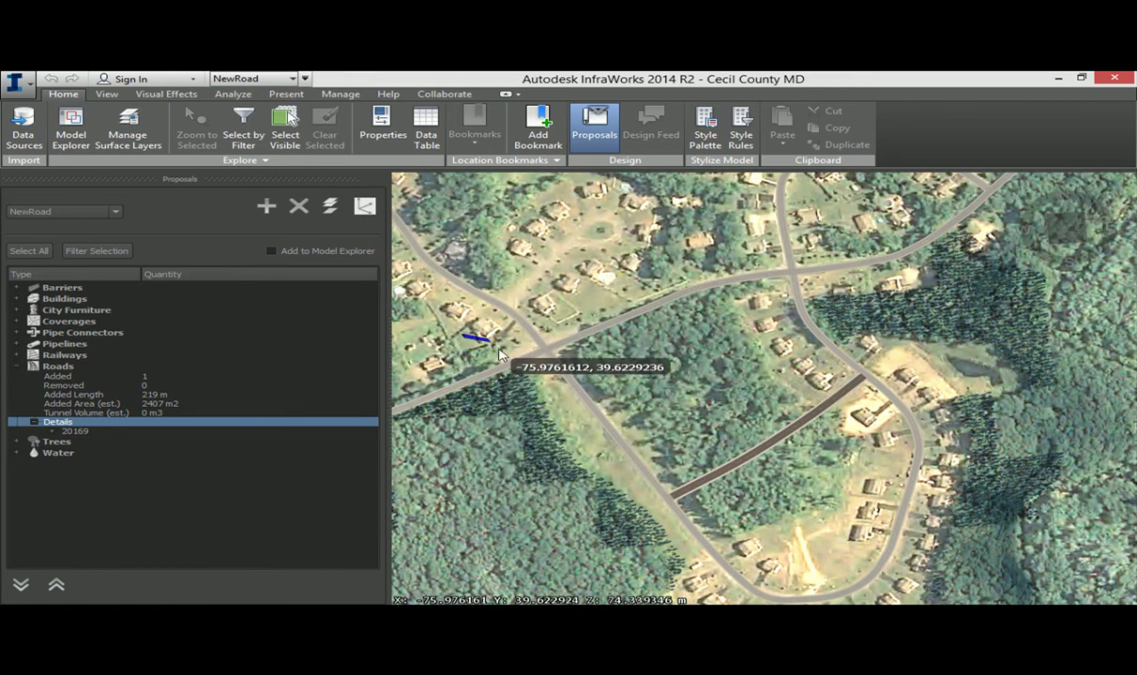
{"action": "left_click", "coordinate": [464, 335]}
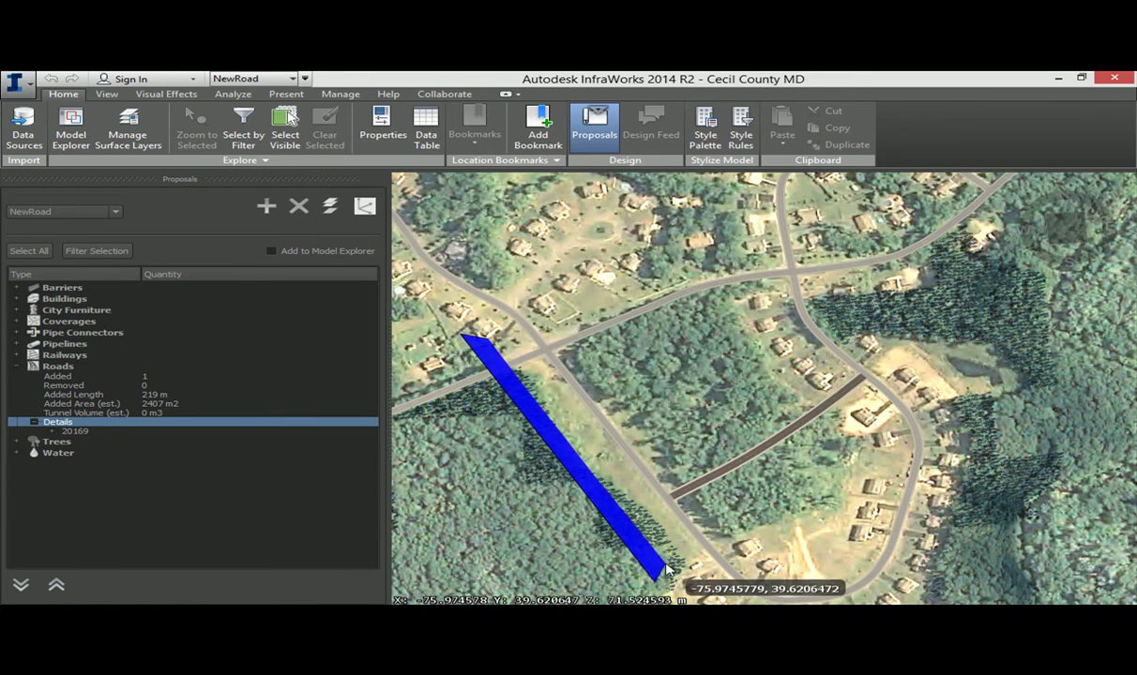
{"action": "left_click", "coordinate": [662, 567]}
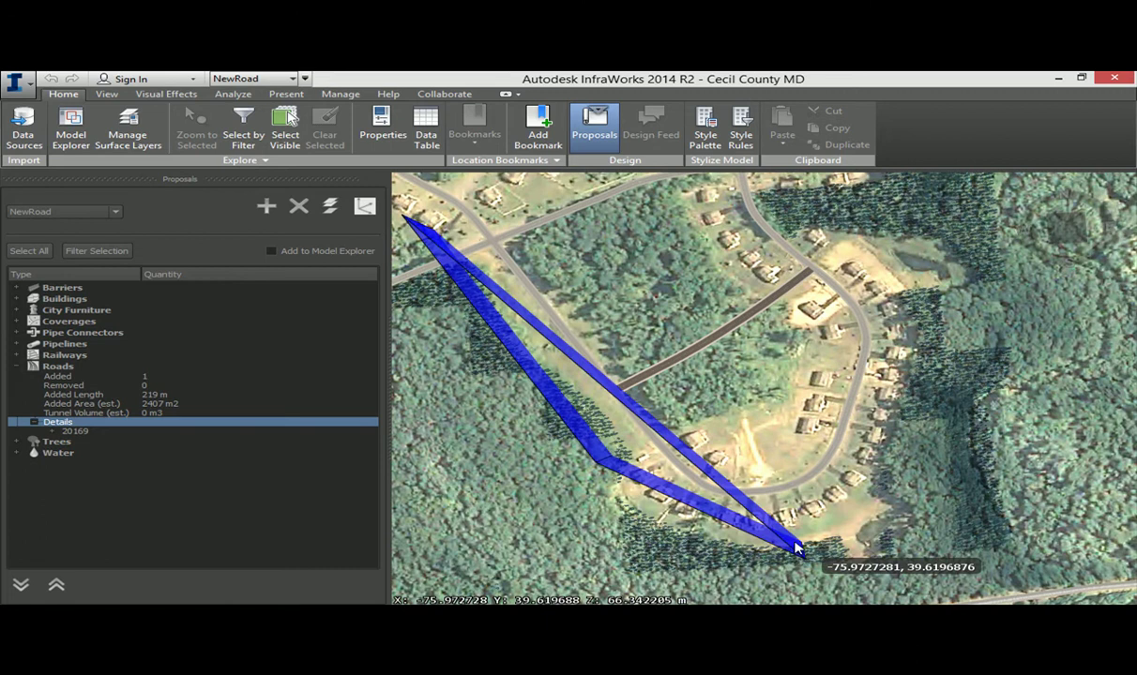
{"action": "left_click", "coordinate": [720, 539]}
{"action": "left_click", "coordinate": [832, 515]}
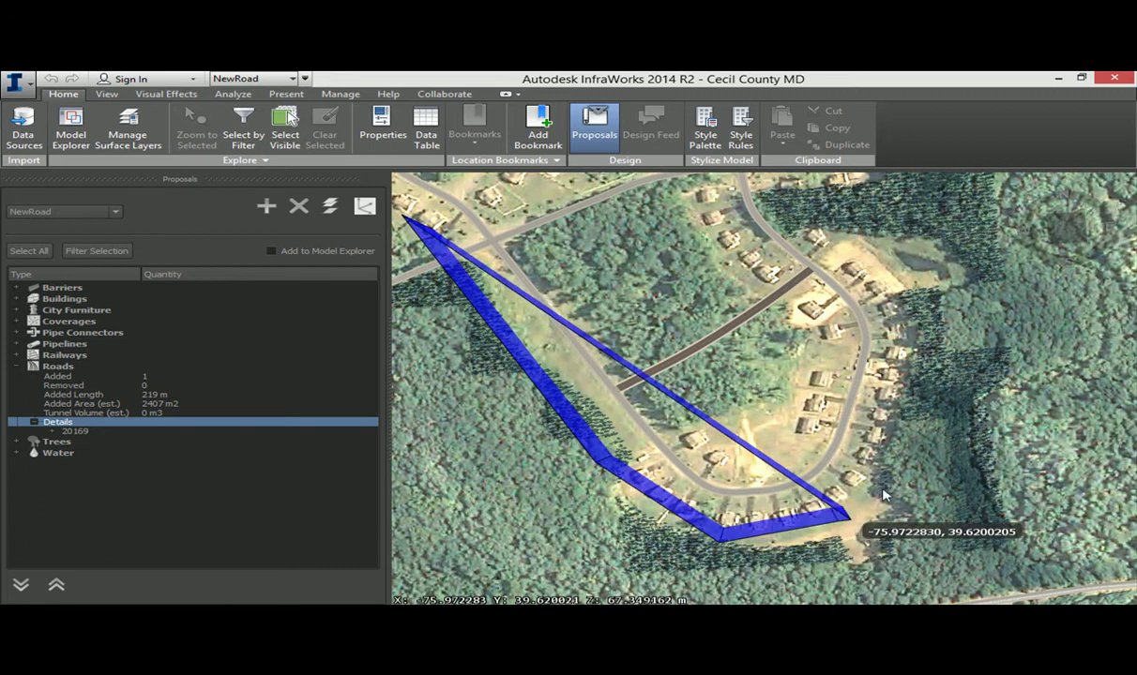
{"action": "left_click", "coordinate": [915, 406]}
{"action": "left_click", "coordinate": [915, 309]}
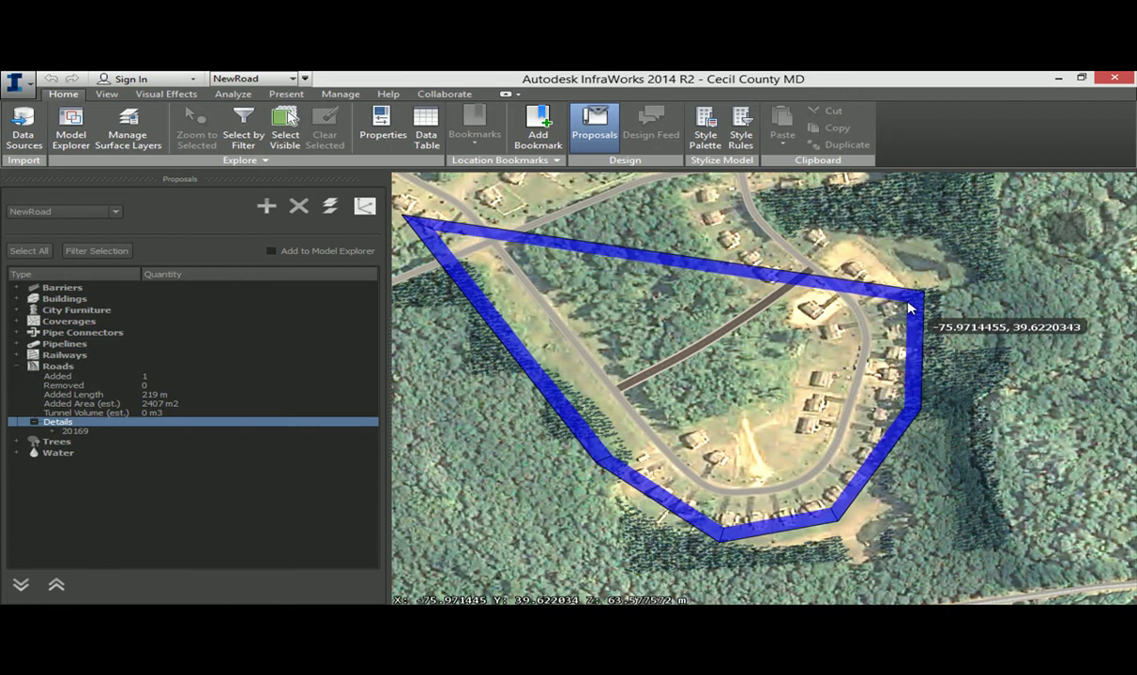
{"action": "middle_click_drag", "start_coordinate": [906, 253], "coordinate": [877, 342]}
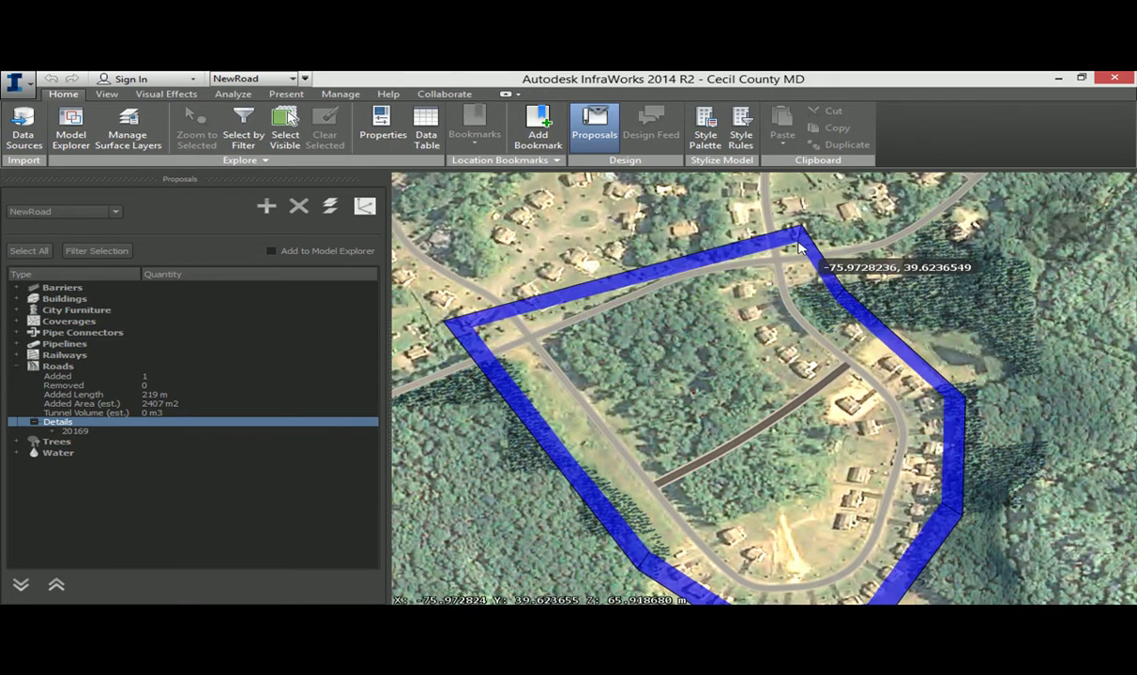
{"action": "left_click", "coordinate": [799, 244]}
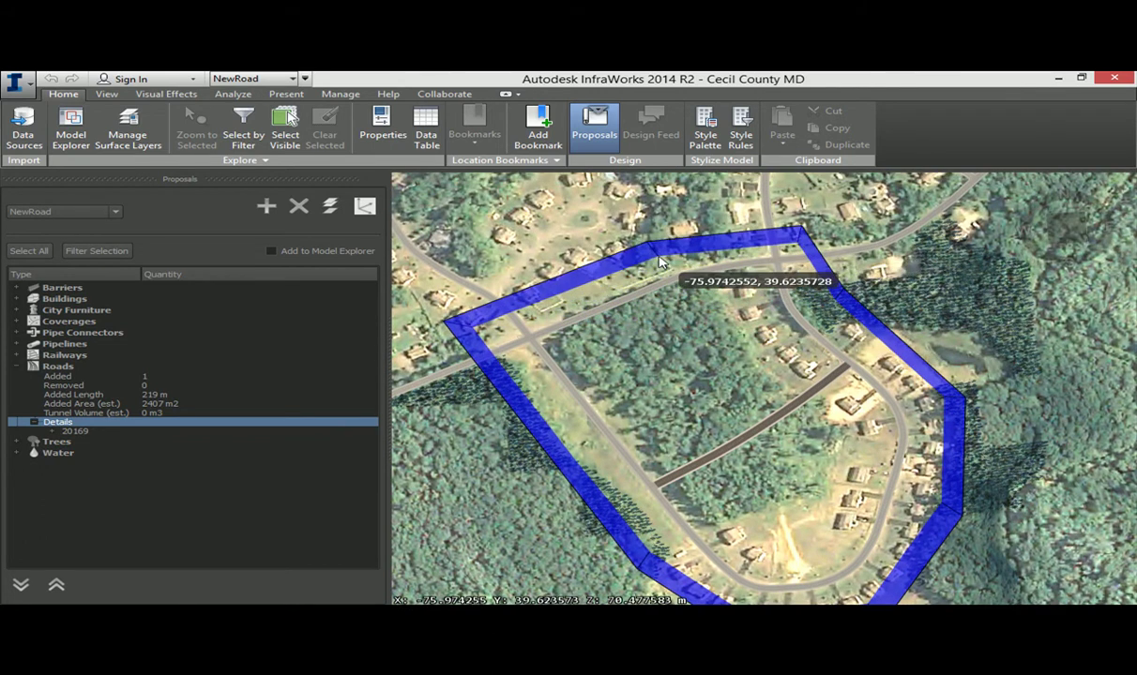
{"action": "double_click", "coordinate": [660, 263]}
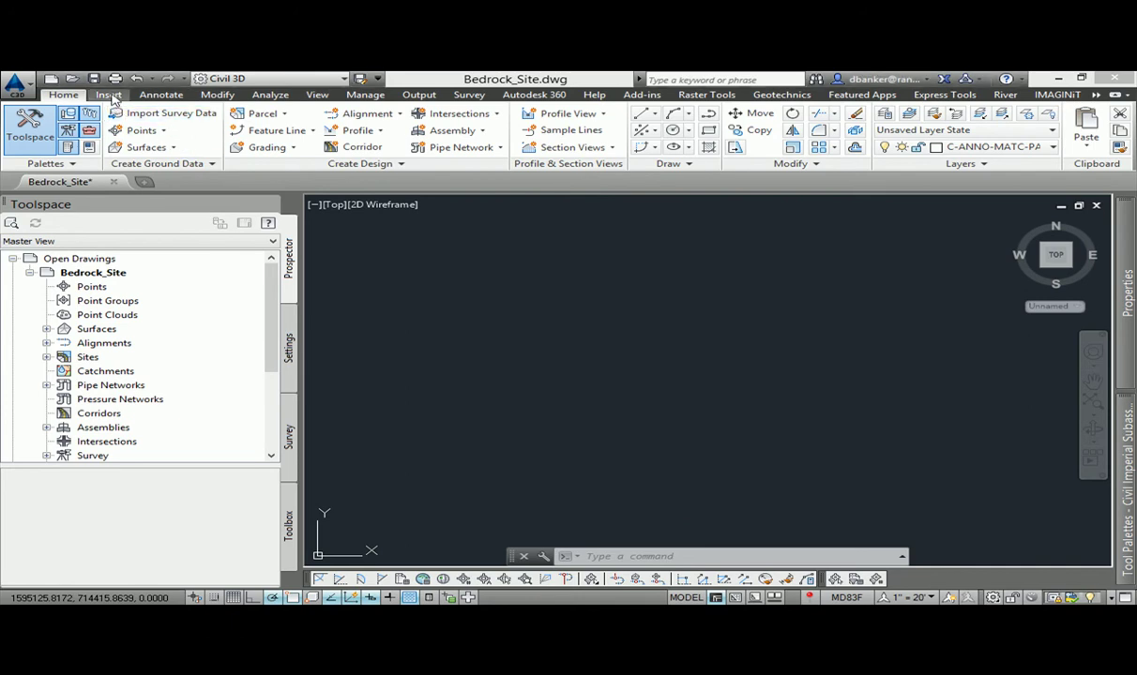
- Import the IM_Export.imx file into Bedrock_Site.dwg with Import IMX
{"action": "left_click", "coordinate": [109, 96]}
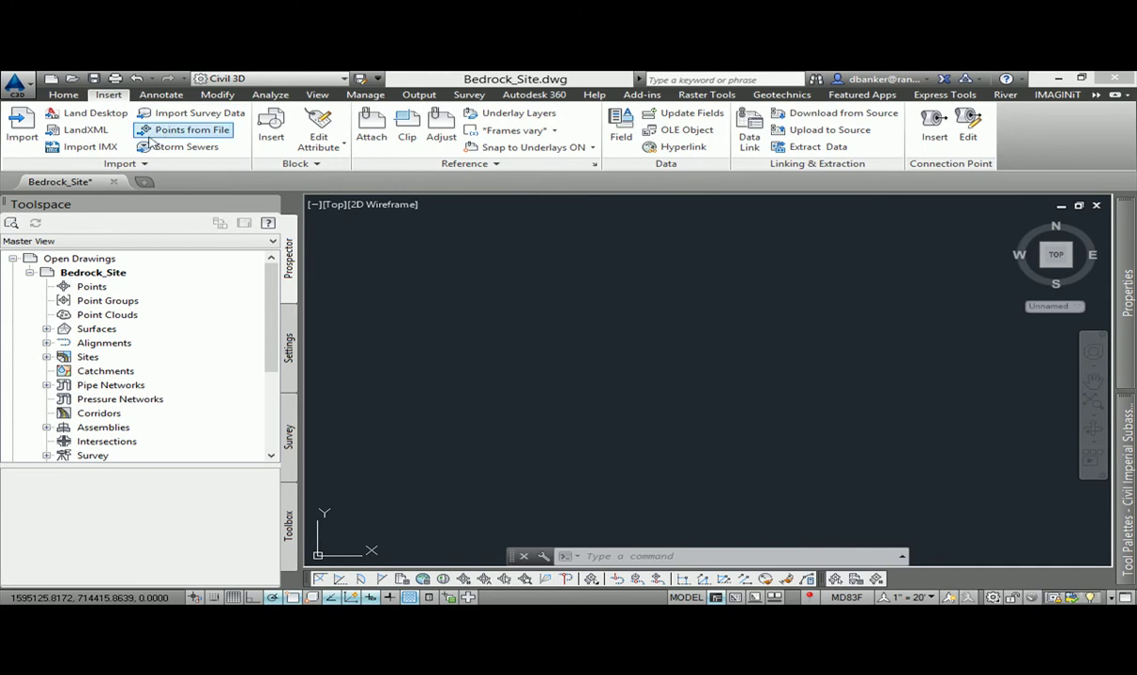
{"action": "left_click", "coordinate": [89, 148]}
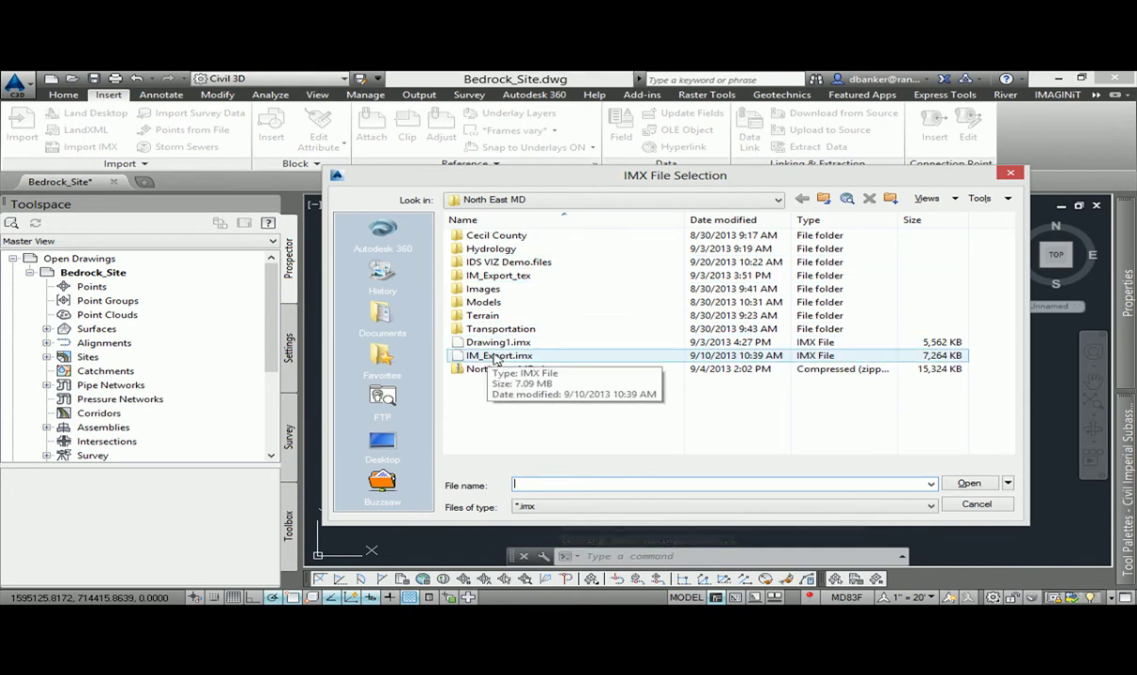
{"action": "left_click", "coordinate": [492, 361]}
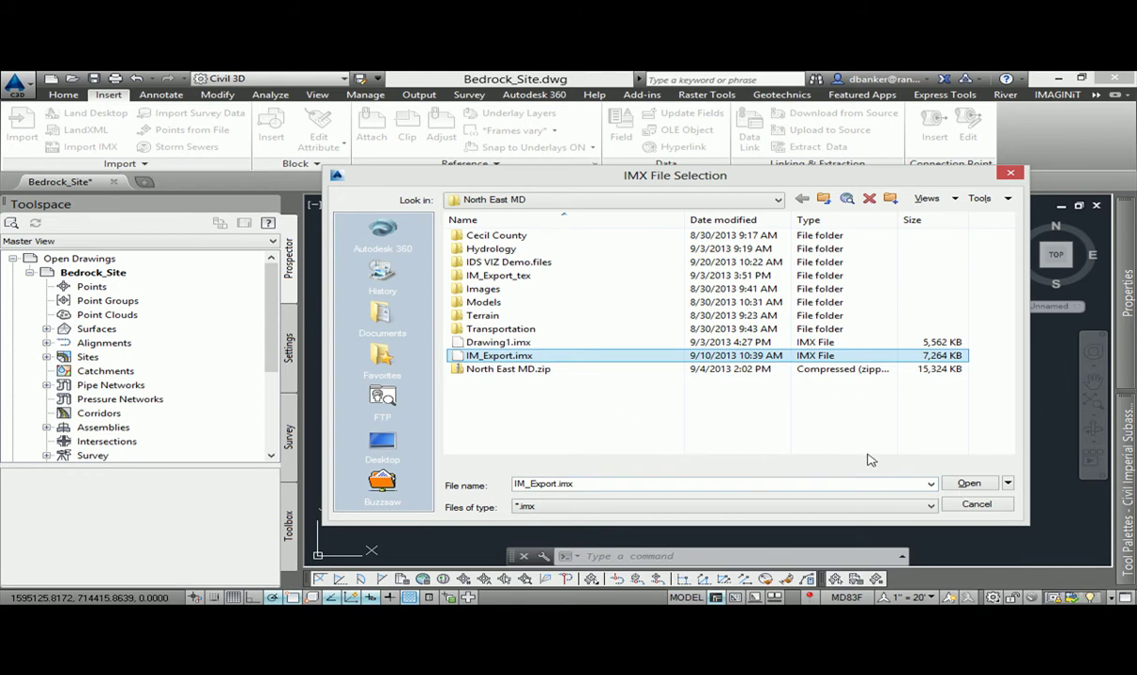
{"action": "left_click", "coordinate": [969, 485]}
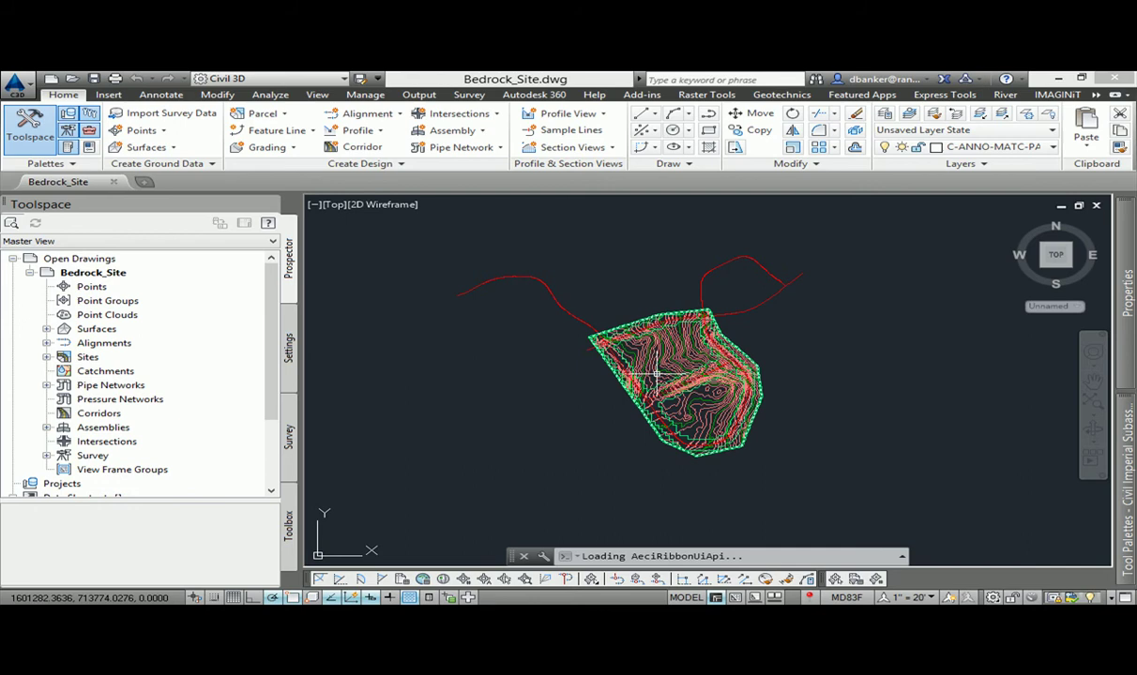
- Zoom to the imported surface and expand Surfaces to show the three AIM surfaces
{"action": "scroll", "coordinate": [656, 373], "scroll_direction": "up", "scroll_amount": 2}
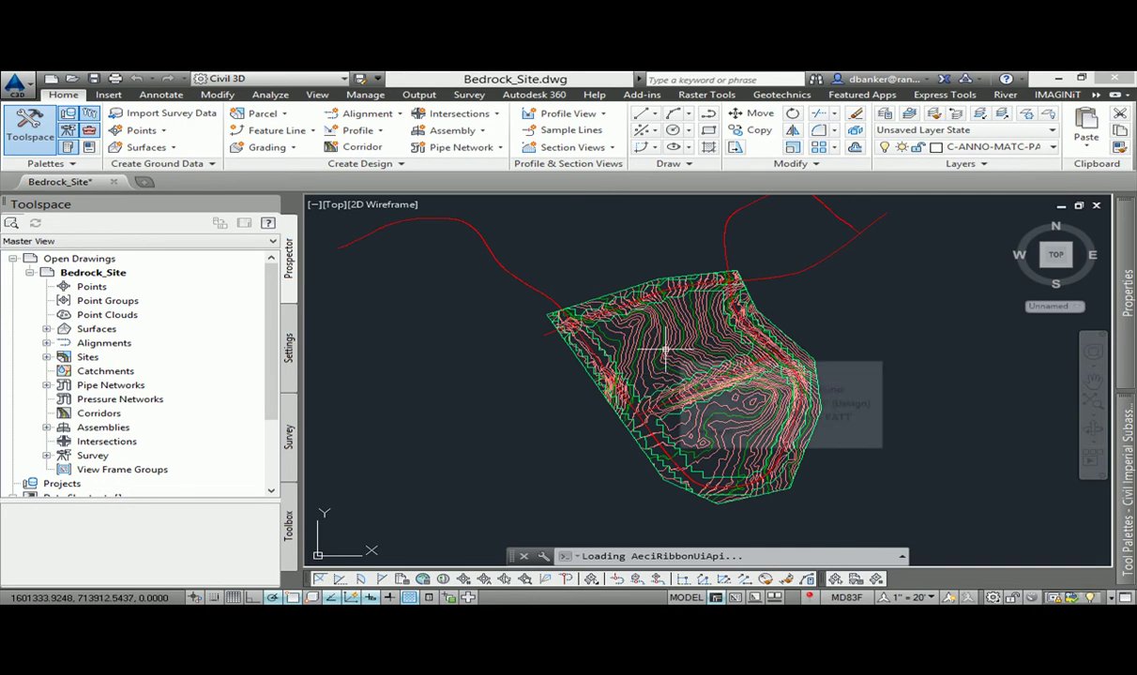
{"action": "left_click", "coordinate": [597, 333]}
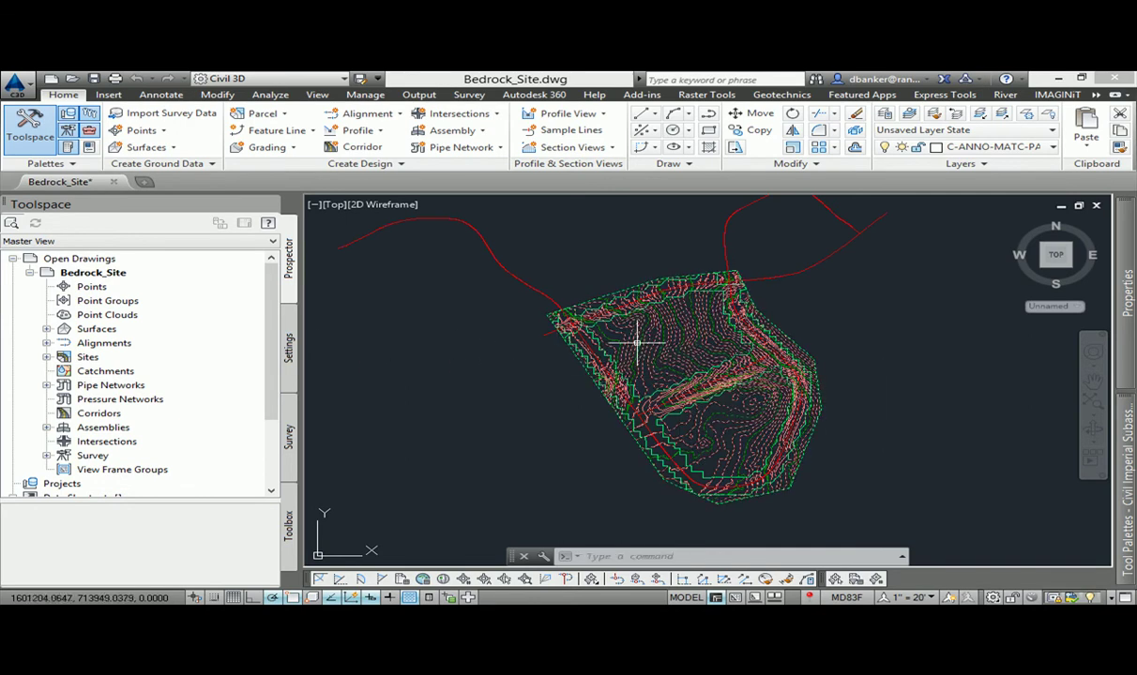
{"action": "key", "text": "Escape"}
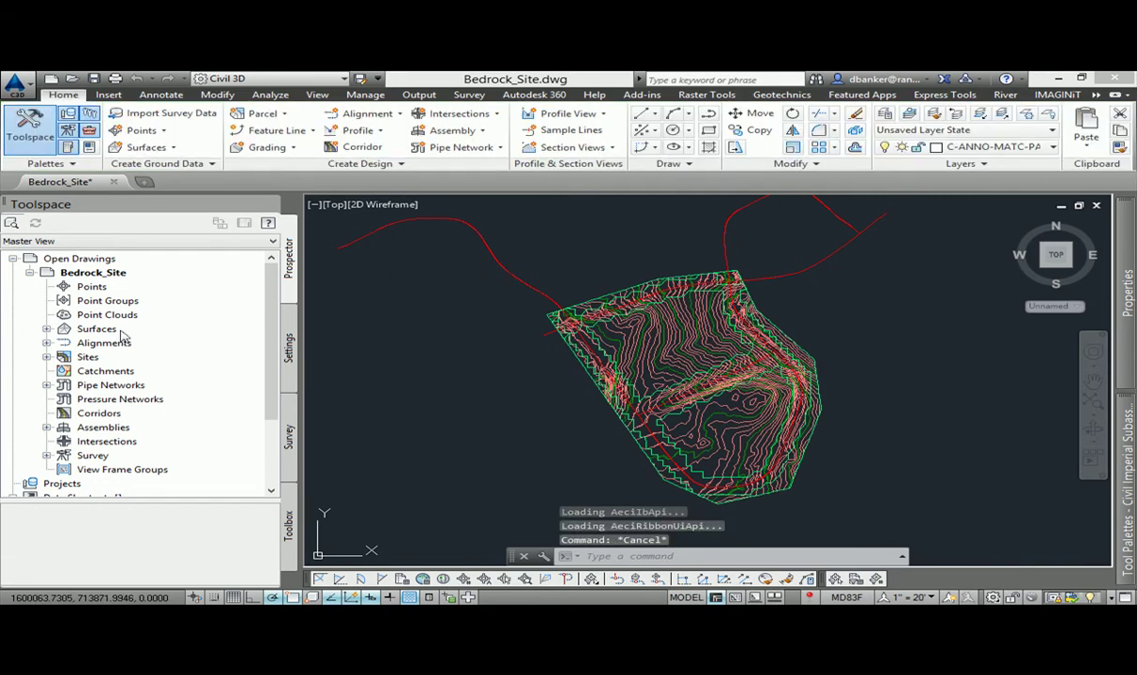
{"action": "left_click", "coordinate": [47, 328]}
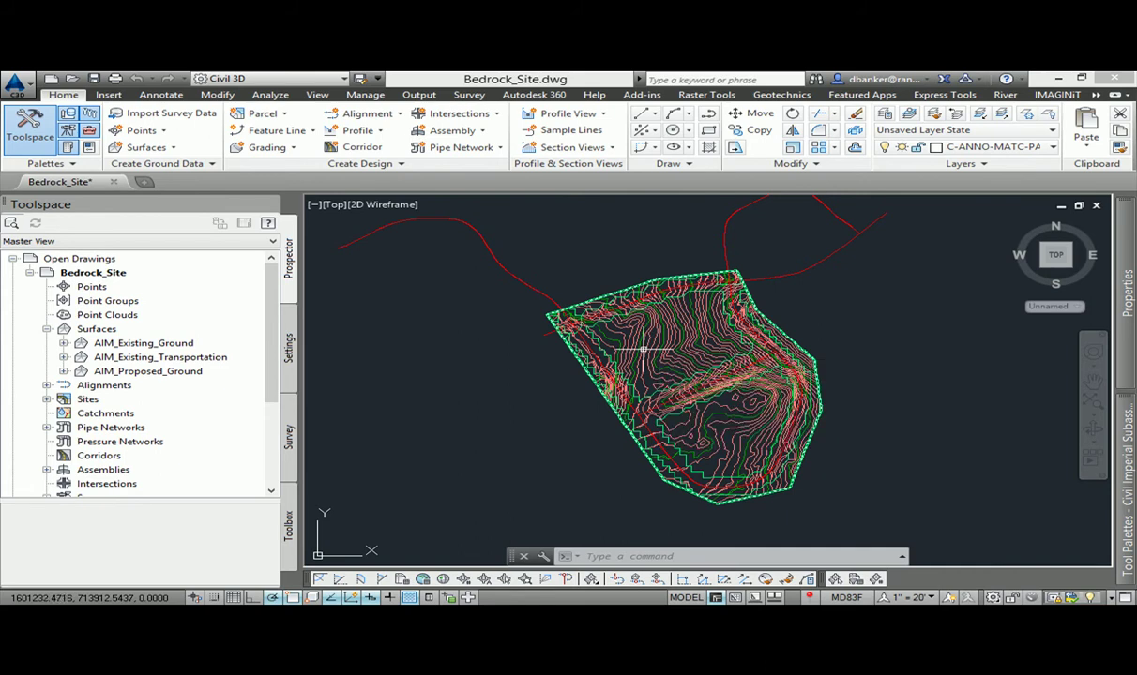
{"action": "mouse_move", "coordinate": [644, 348]}
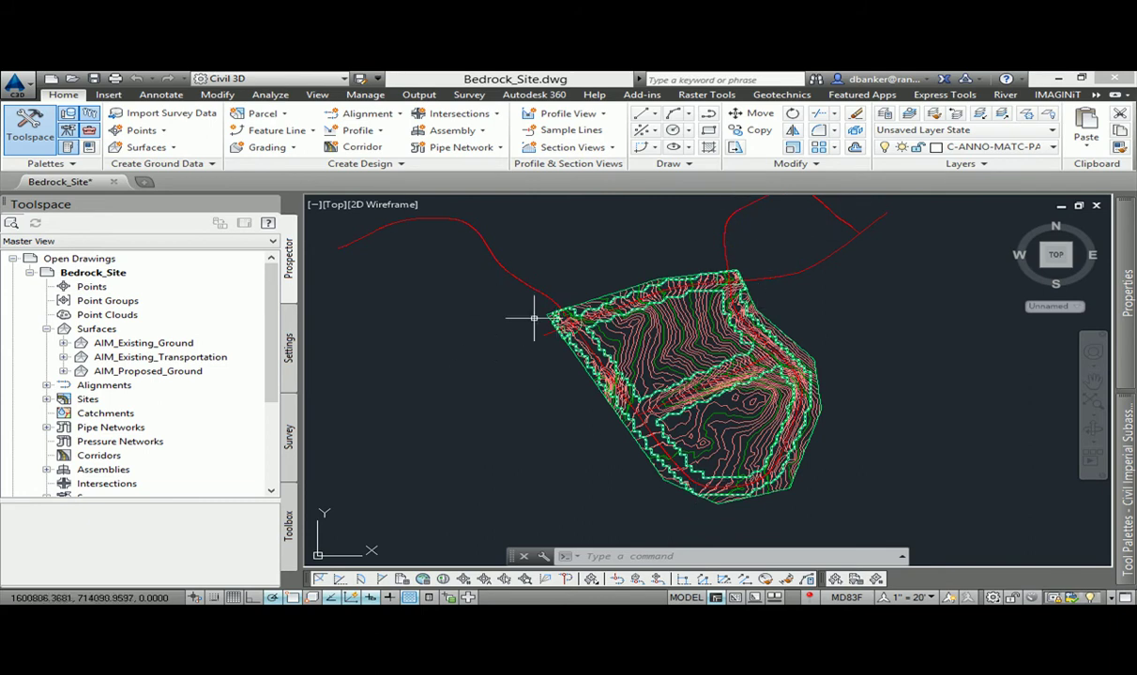
- Expand Sites > Site 1 > Alignments to list centerline alignments 9800 to 20169, and pan the drawing
{"action": "left_click", "coordinate": [46, 399]}
{"action": "left_click", "coordinate": [63, 413]}
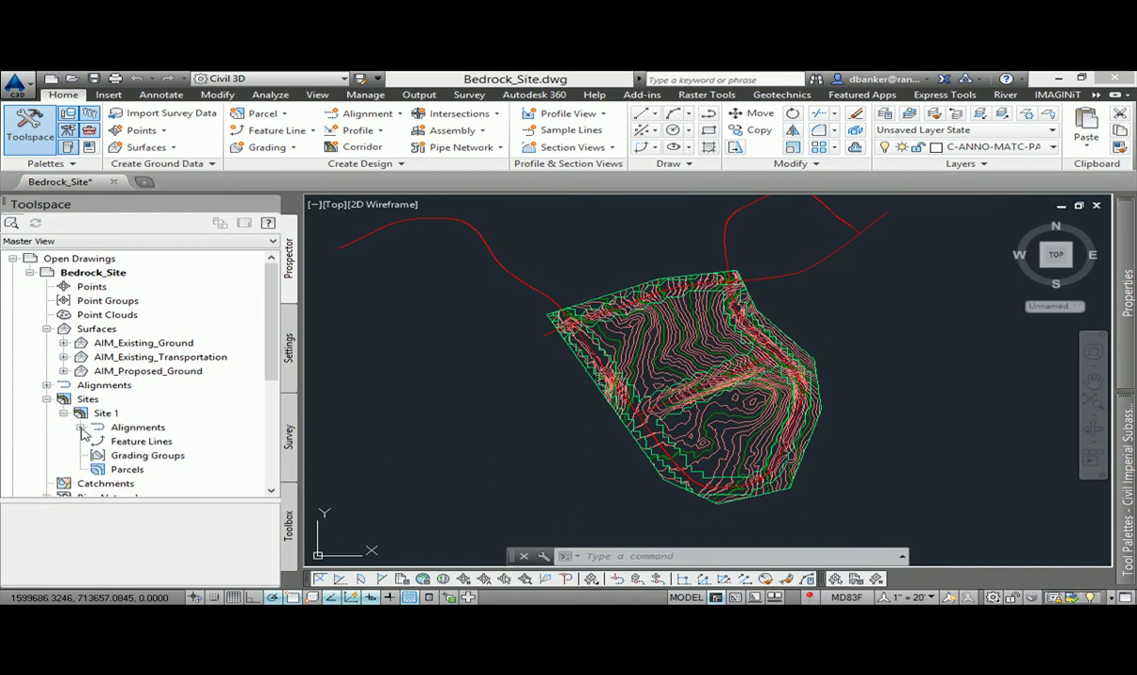
{"action": "left_click", "coordinate": [80, 428]}
{"action": "scroll", "coordinate": [150, 413], "scroll_direction": "down", "scroll_amount": 1}
{"action": "left_click", "coordinate": [97, 370]}
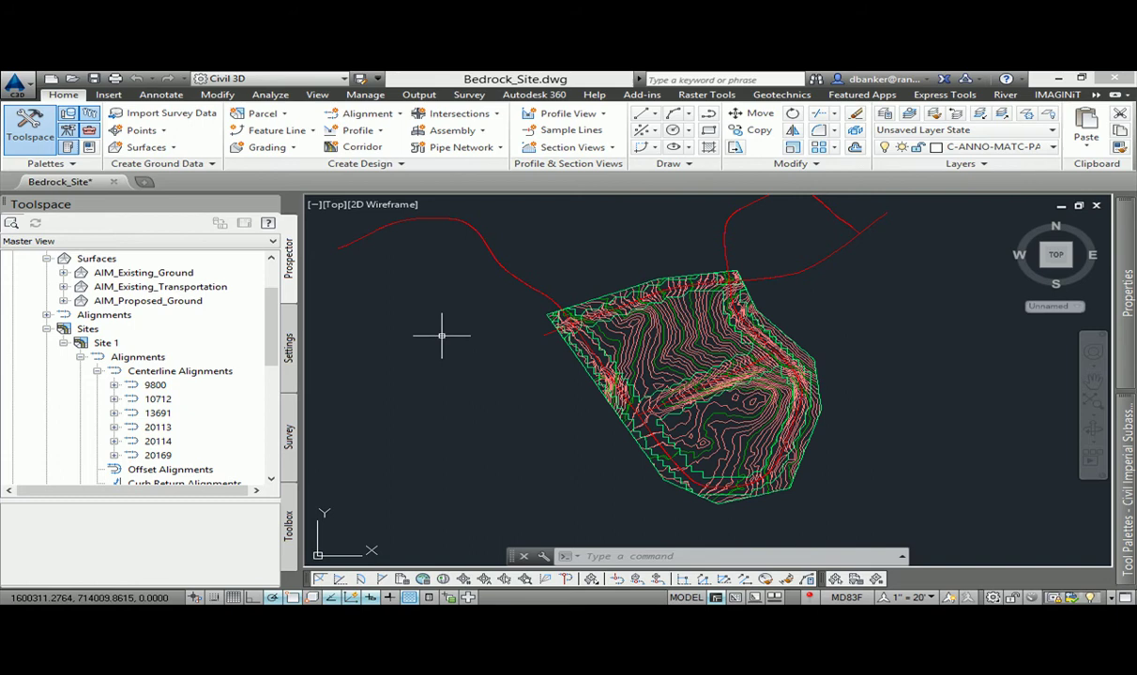
{"action": "middle_click_drag", "start_coordinate": [817, 317], "coordinate": [750, 349]}
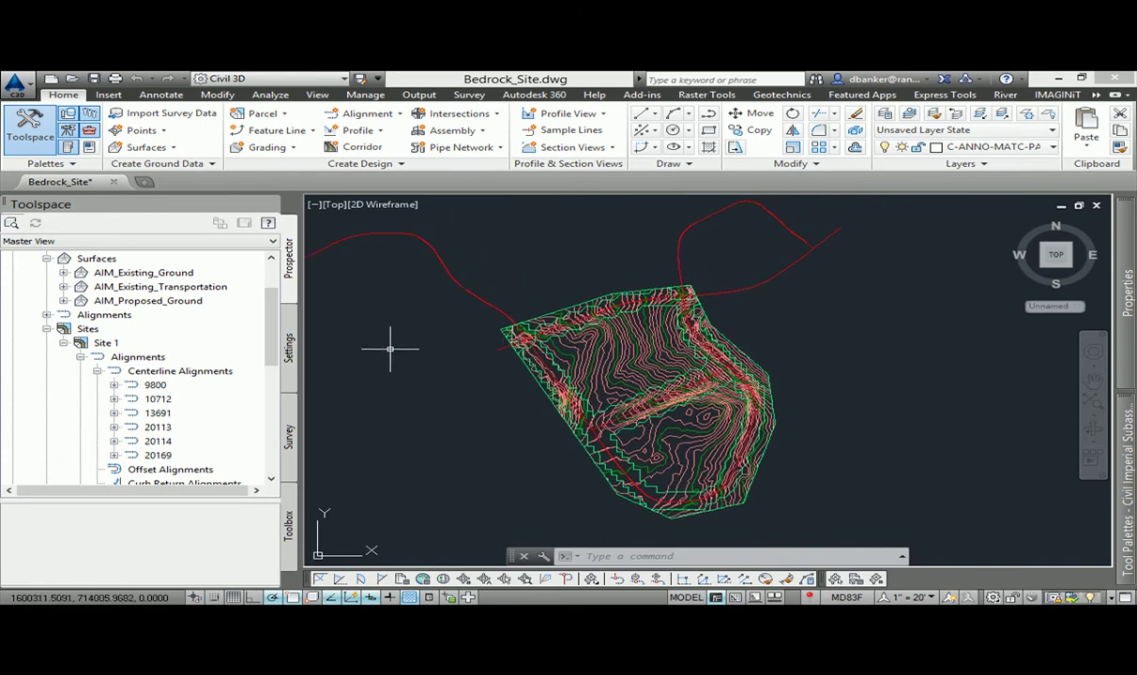
{"action": "scroll", "coordinate": [282, 286], "scroll_direction": "up", "scroll_amount": 3}
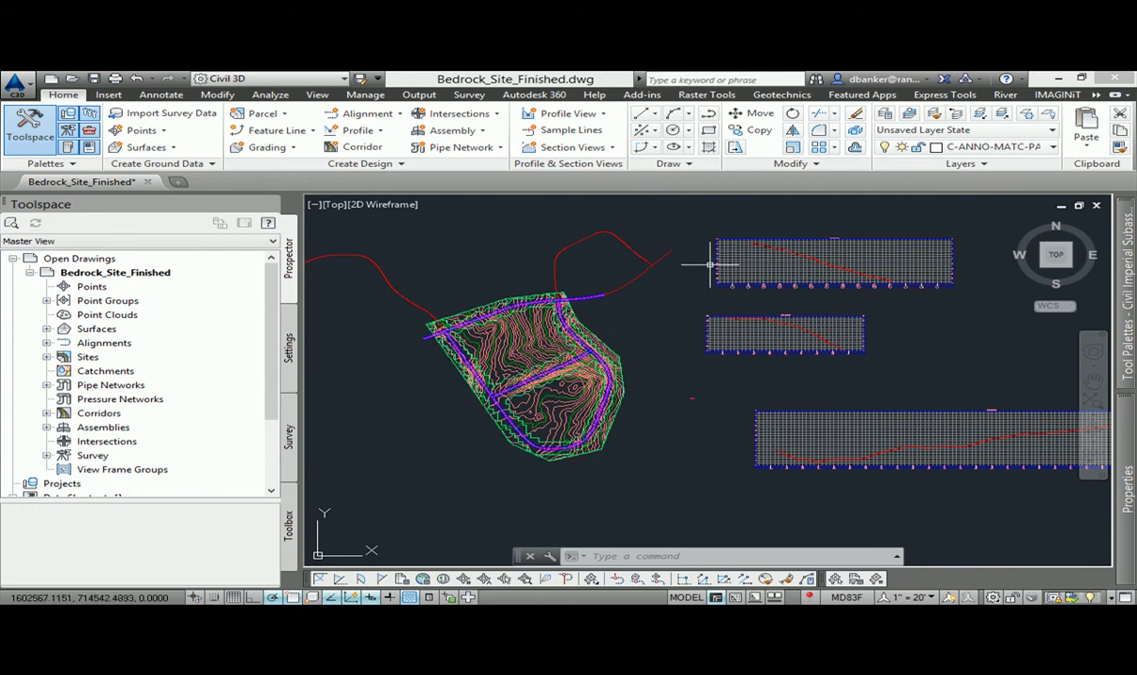
{"action": "scroll", "coordinate": [749, 357], "scroll_direction": "up", "scroll_amount": 10}
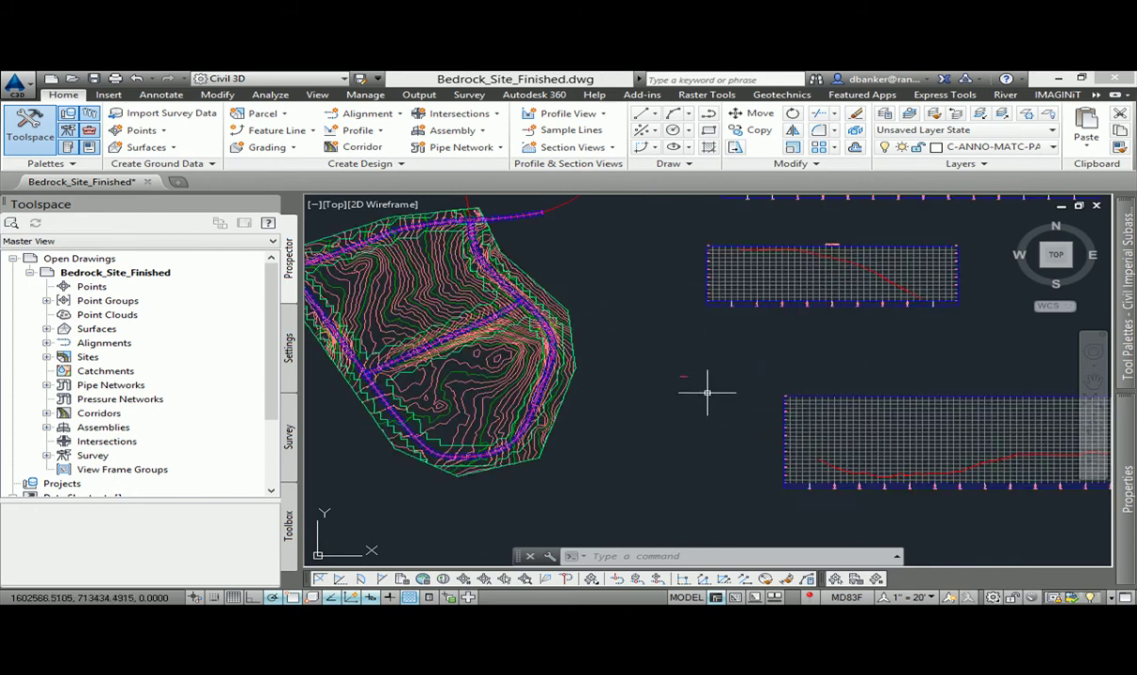
{"action": "scroll", "coordinate": [717, 399], "scroll_direction": "down", "scroll_amount": 12}
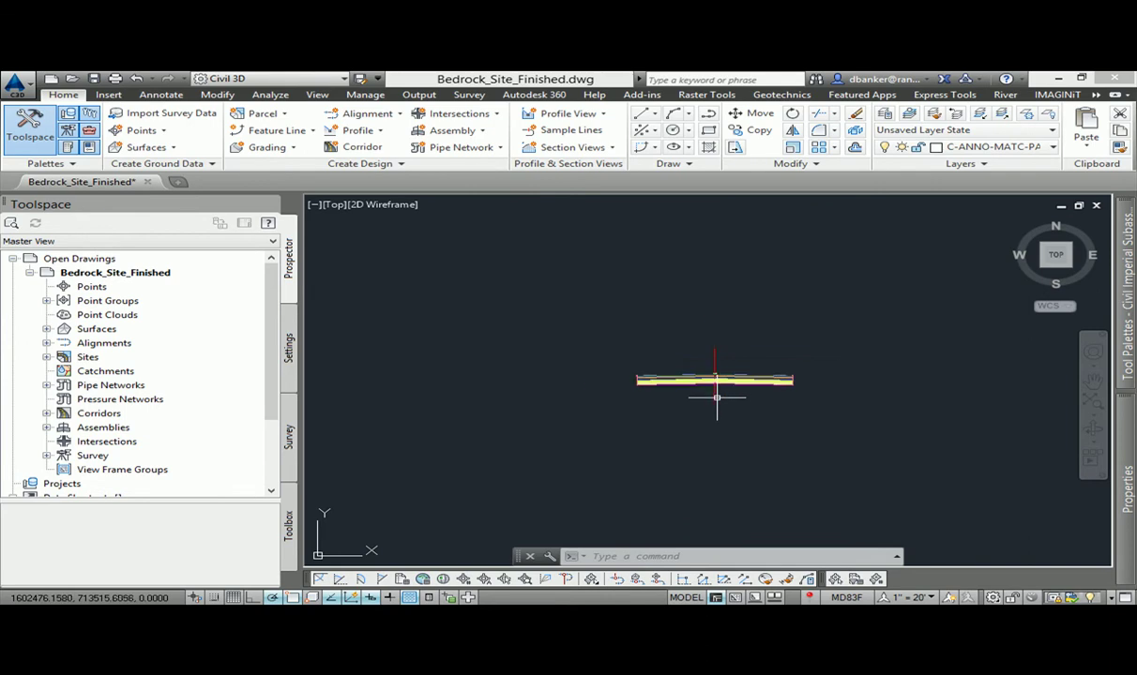
{"action": "scroll", "coordinate": [716, 387], "scroll_direction": "up", "scroll_amount": 8}
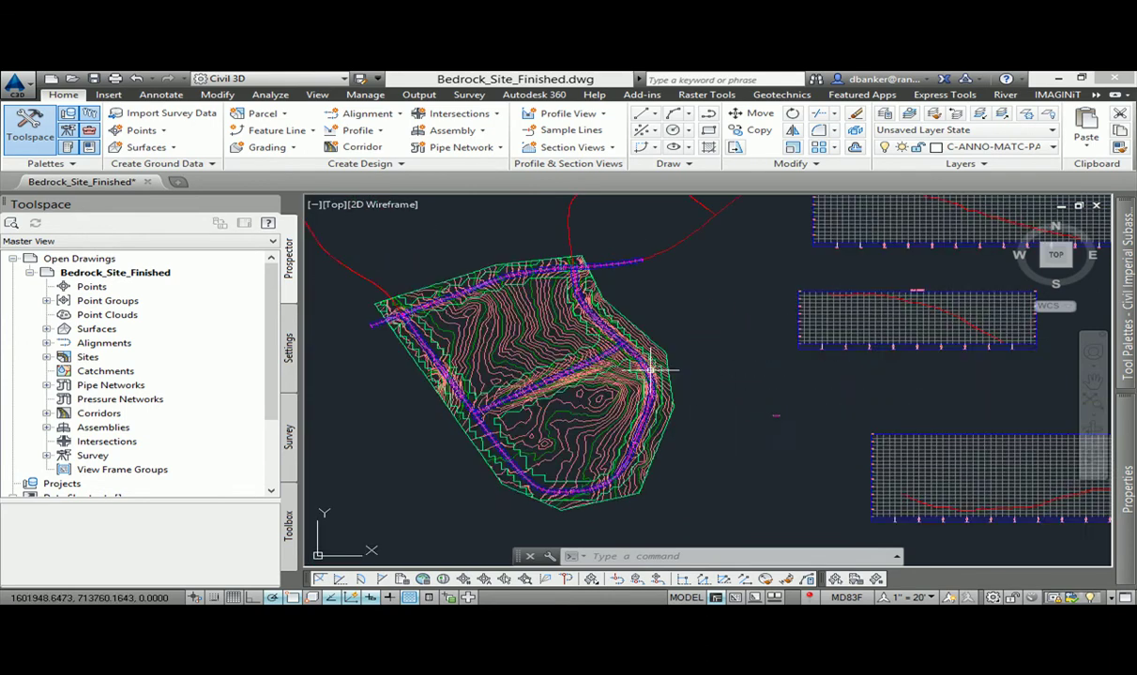
{"action": "mouse_move", "coordinate": [614, 338]}
{"action": "middle_mouse_down"}
{"action": "mouse_move", "coordinate": [594, 307]}
{"action": "mouse_move", "coordinate": [644, 297]}
{"action": "mouse_move", "coordinate": [647, 437]}
{"action": "middle_mouse_up"}
{"action": "mouse_move", "coordinate": [600, 319]}
{"action": "middle_mouse_down"}
{"action": "mouse_move", "coordinate": [648, 384]}
{"action": "mouse_move", "coordinate": [676, 400]}
{"action": "mouse_move", "coordinate": [703, 375]}
{"action": "mouse_move", "coordinate": [540, 357]}
{"action": "mouse_move", "coordinate": [480, 383]}
{"action": "middle_mouse_up"}
{"action": "scroll", "coordinate": [562, 371], "scroll_direction": "down", "scroll_amount": 3}
{"action": "scroll", "coordinate": [480, 384], "scroll_direction": "down", "scroll_amount": 2}
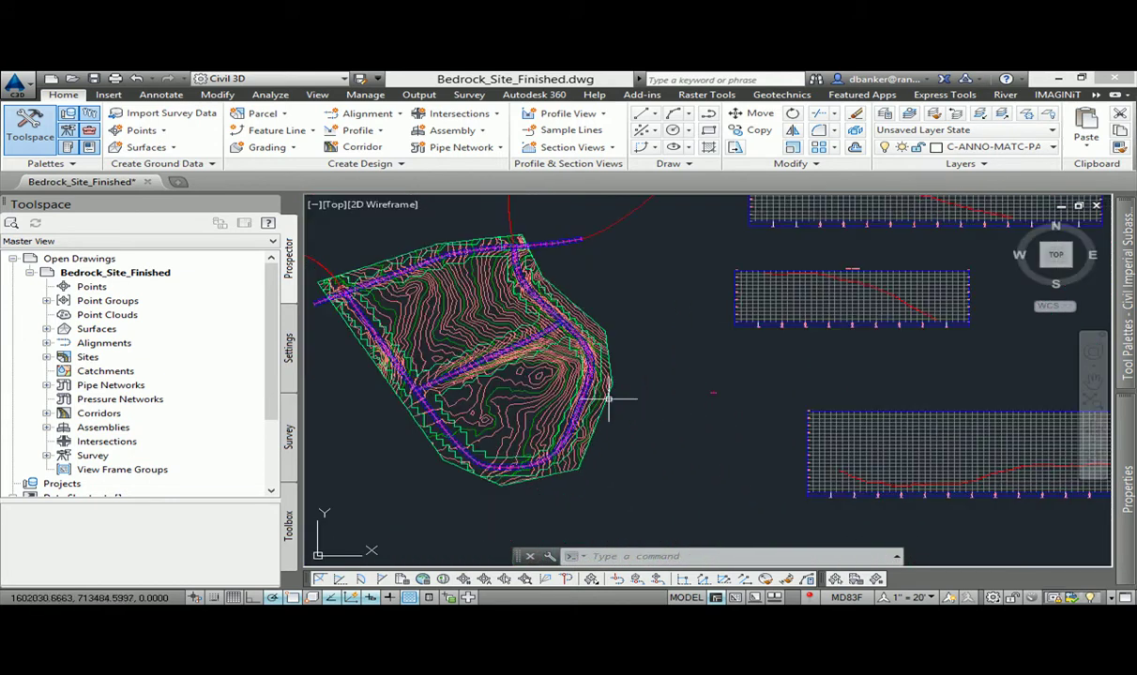
{"action": "mouse_move", "coordinate": [554, 385]}
{"action": "middle_mouse_down"}
{"action": "mouse_move", "coordinate": [586, 396]}
{"action": "mouse_move", "coordinate": [568, 398]}
{"action": "middle_mouse_up"}
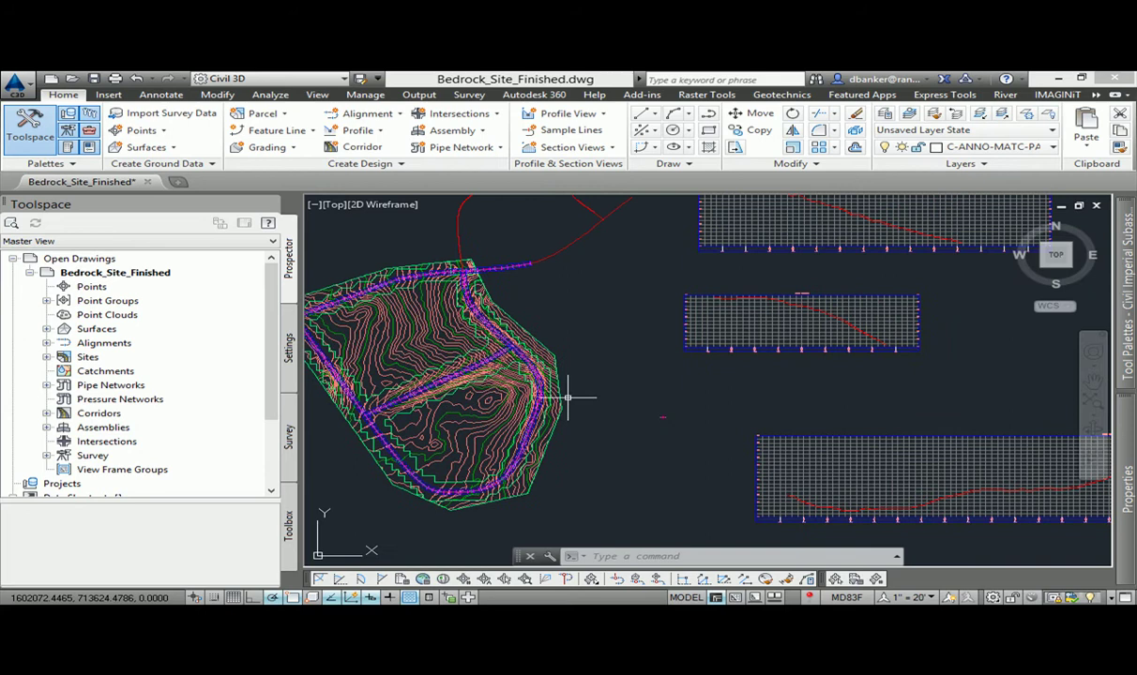
{"action": "left_click", "coordinate": [548, 373]}
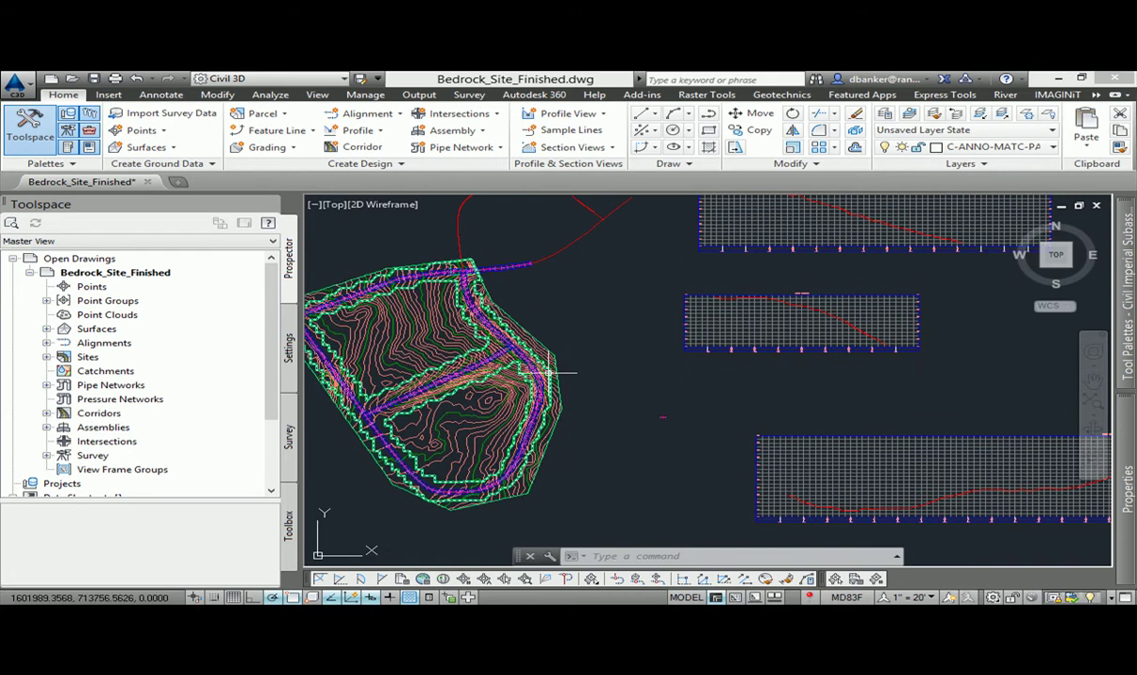
{"action": "key", "text": "Escape"}
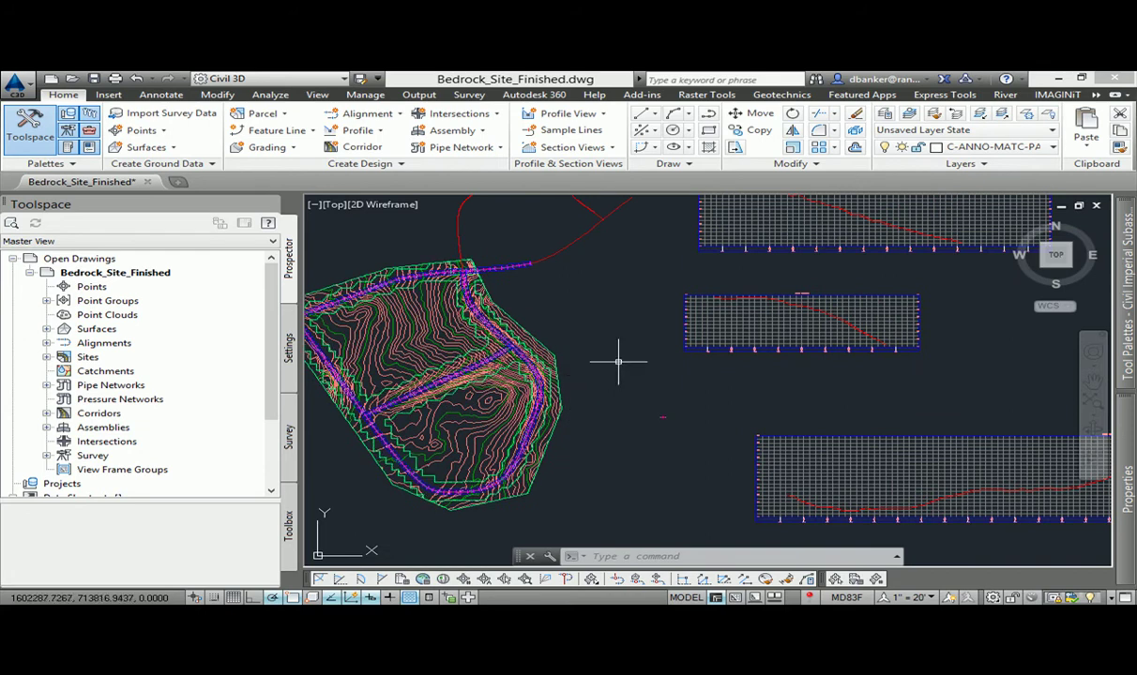
{"action": "scroll", "coordinate": [618, 361], "scroll_direction": "down", "scroll_amount": 2}
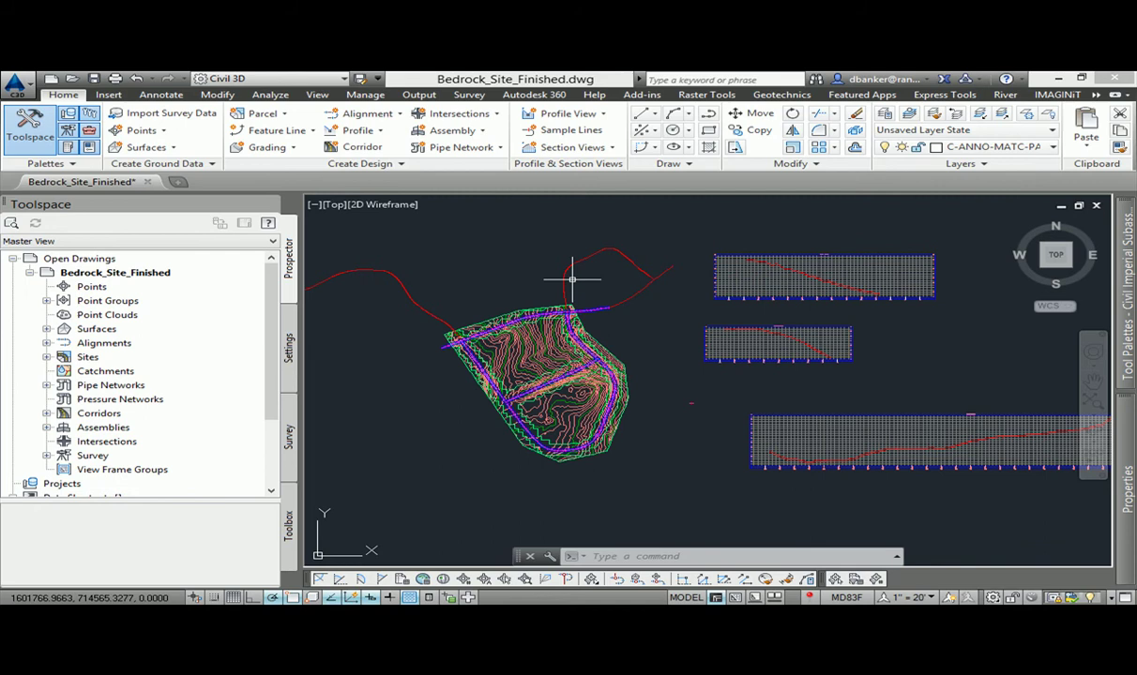
- Export the three corridors, Site 2 and the three AIM surfaces to Civil View as Bedrock_Site_Finished.vsp3d
{"action": "left_click", "coordinate": [419, 96]}
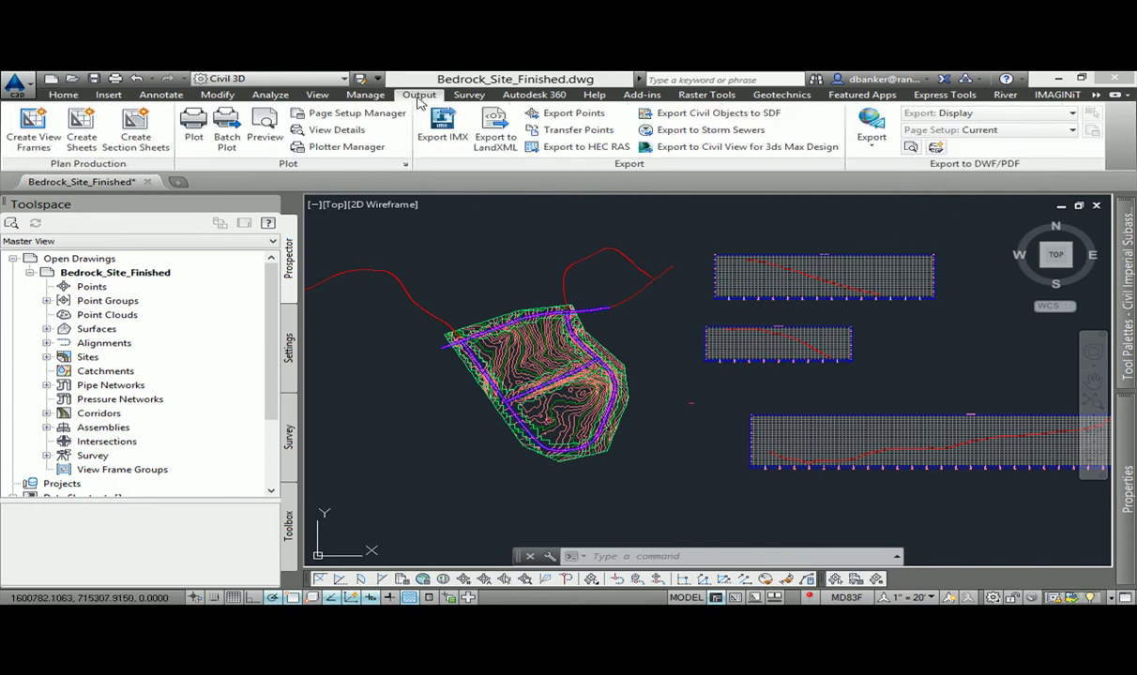
{"action": "left_click", "coordinate": [710, 148]}
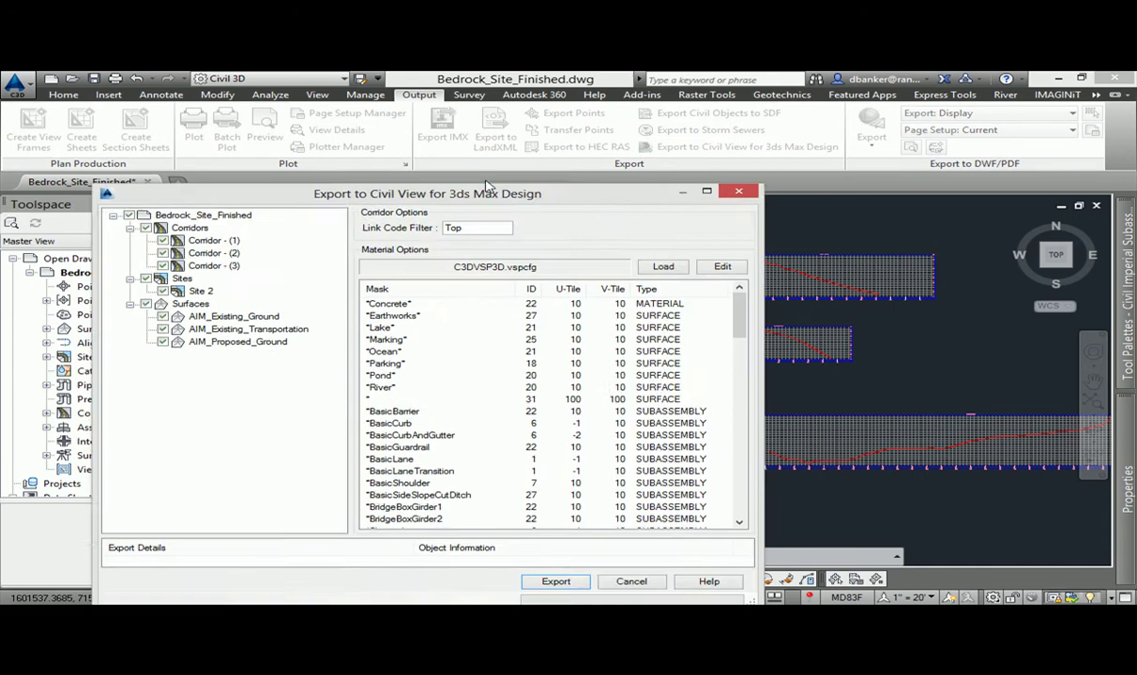
{"action": "left_click_drag", "start_coordinate": [462, 120], "coordinate": [586, 148]}
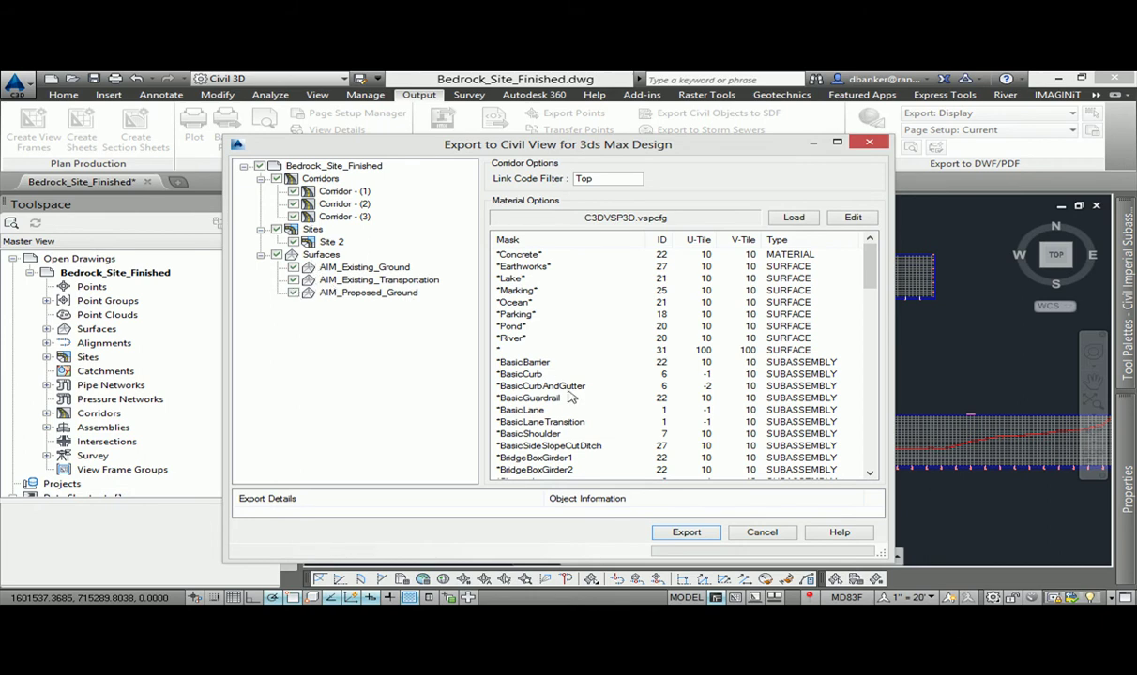
{"action": "left_click", "coordinate": [685, 530]}
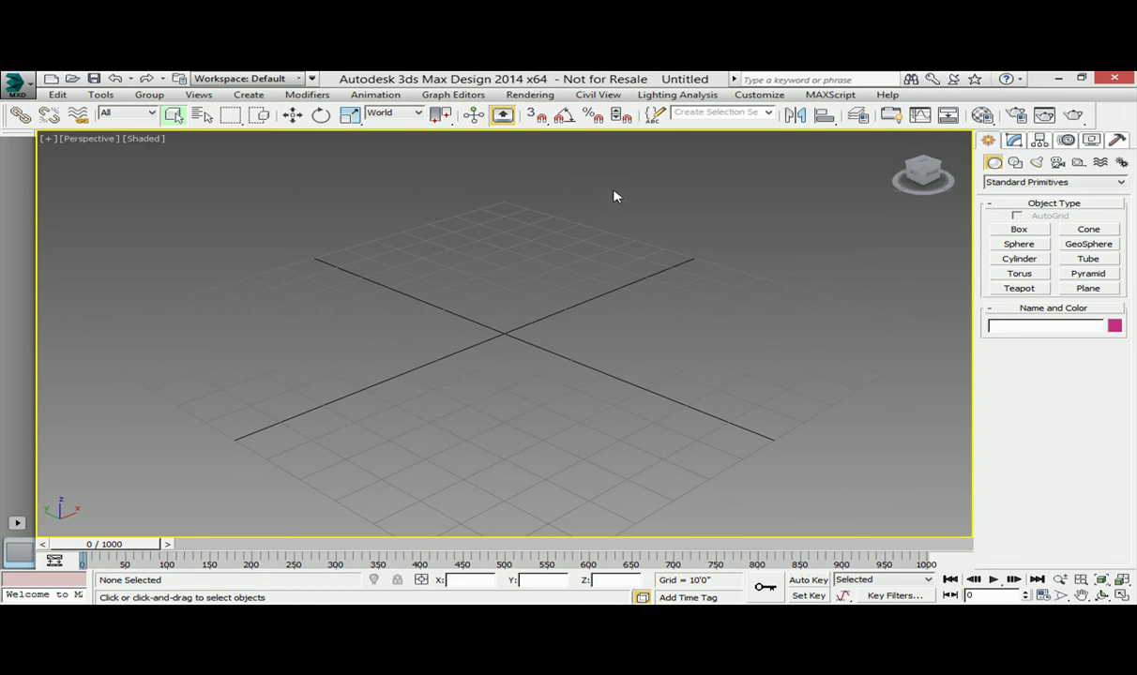
- Start a Civil 3D (VSP3D) File import from Civil View's Geometry Import menu
{"action": "left_click", "coordinate": [591, 97]}
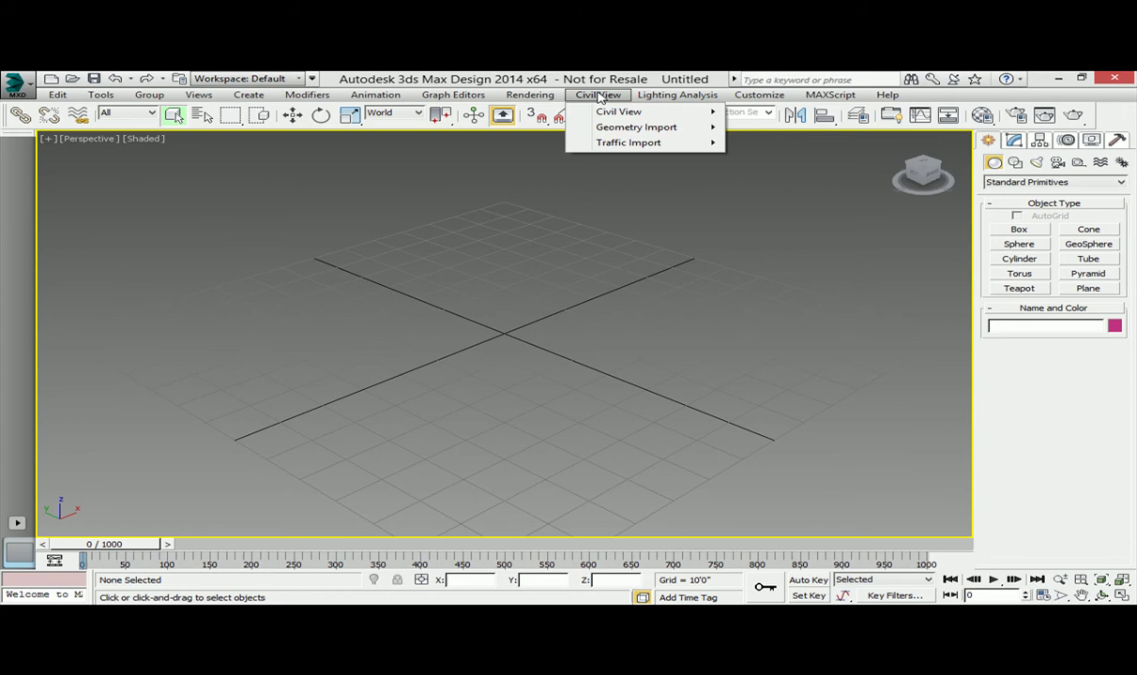
{"action": "mouse_move", "coordinate": [627, 131]}
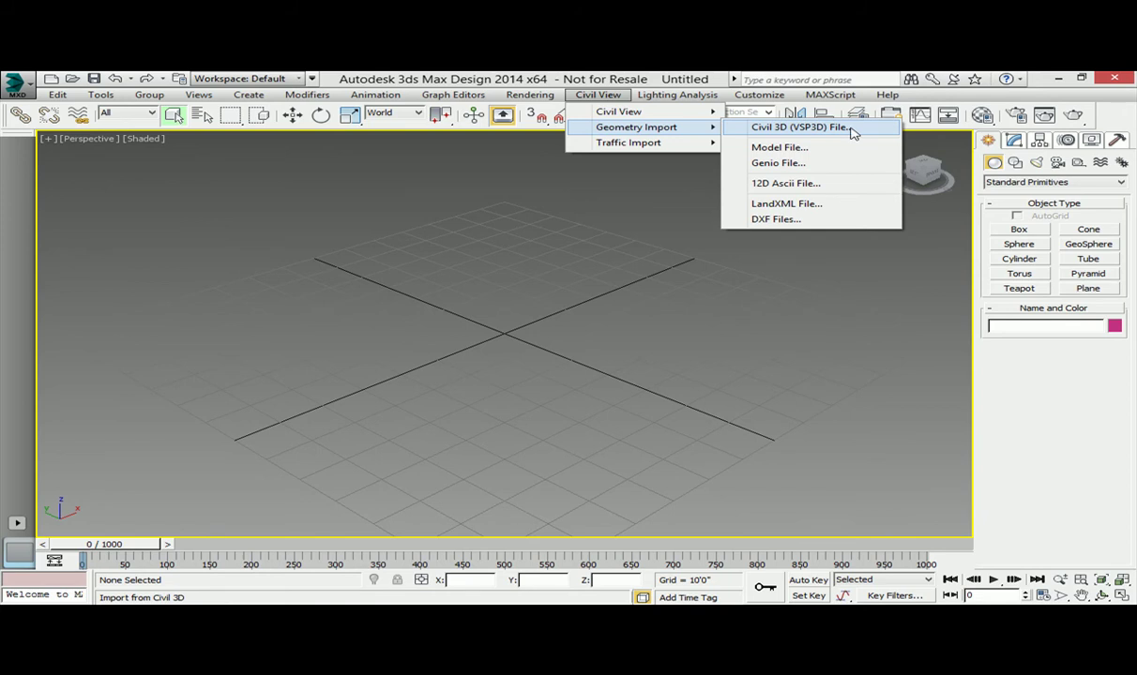
{"action": "left_click", "coordinate": [799, 127]}
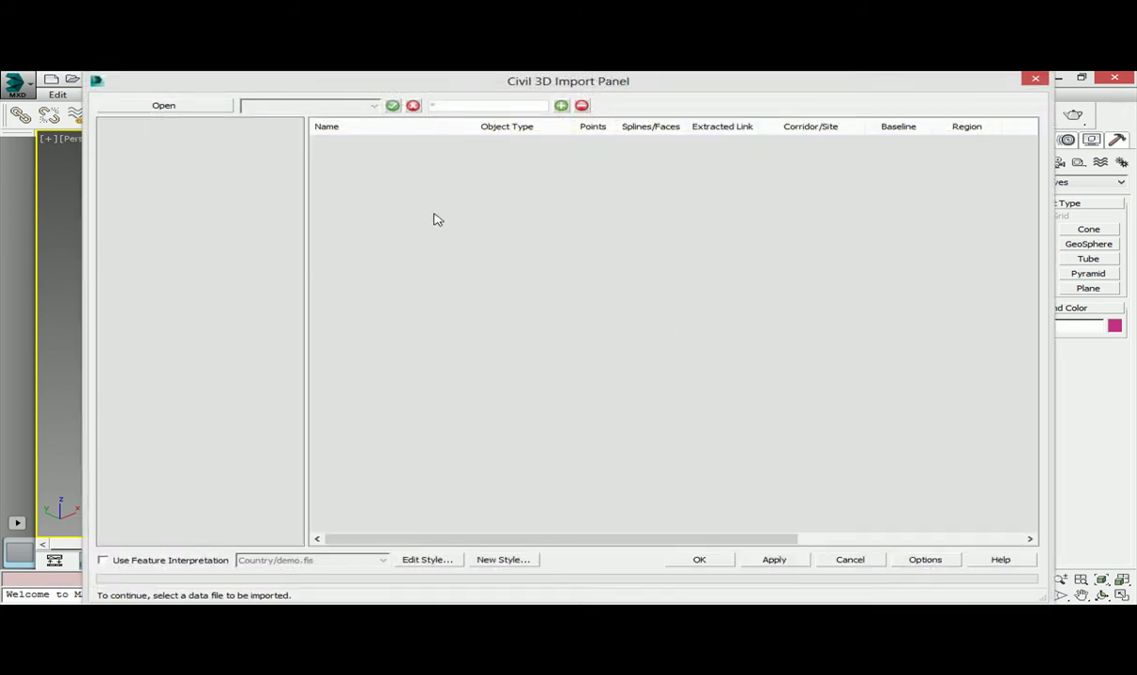
- Load Bedrock_Site_Finished_DWB.vsp3d from Training > IDS VIZ Demo > North East MD into the Import Panel
{"action": "left_click", "coordinate": [169, 106]}
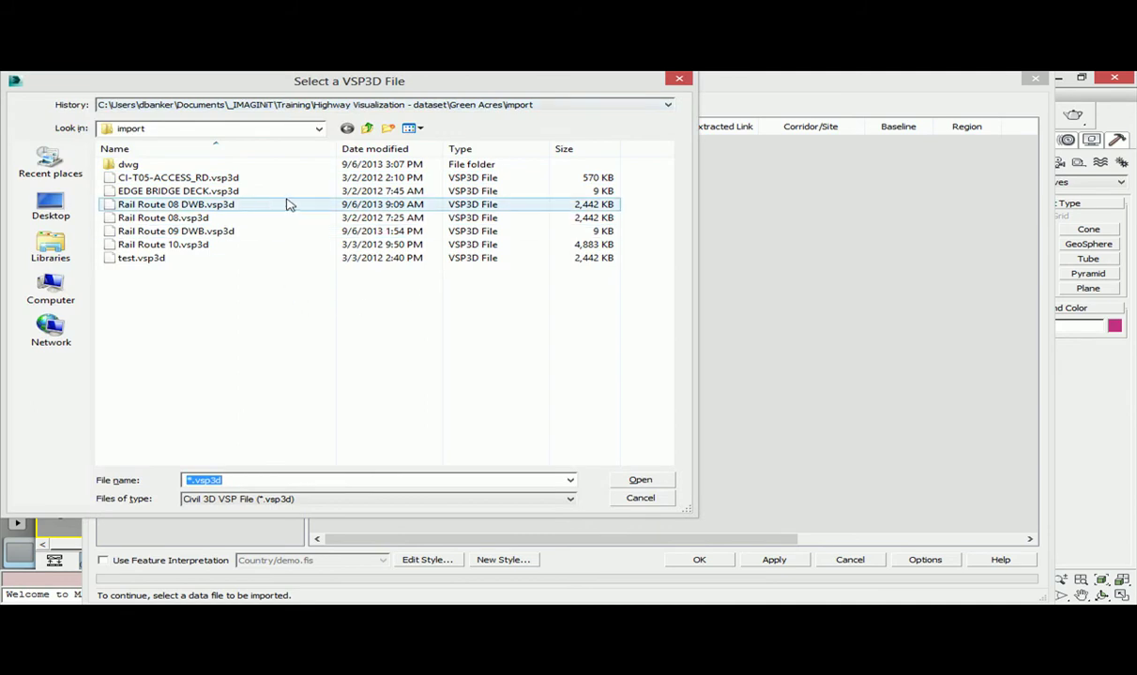
{"action": "left_click", "coordinate": [226, 128]}
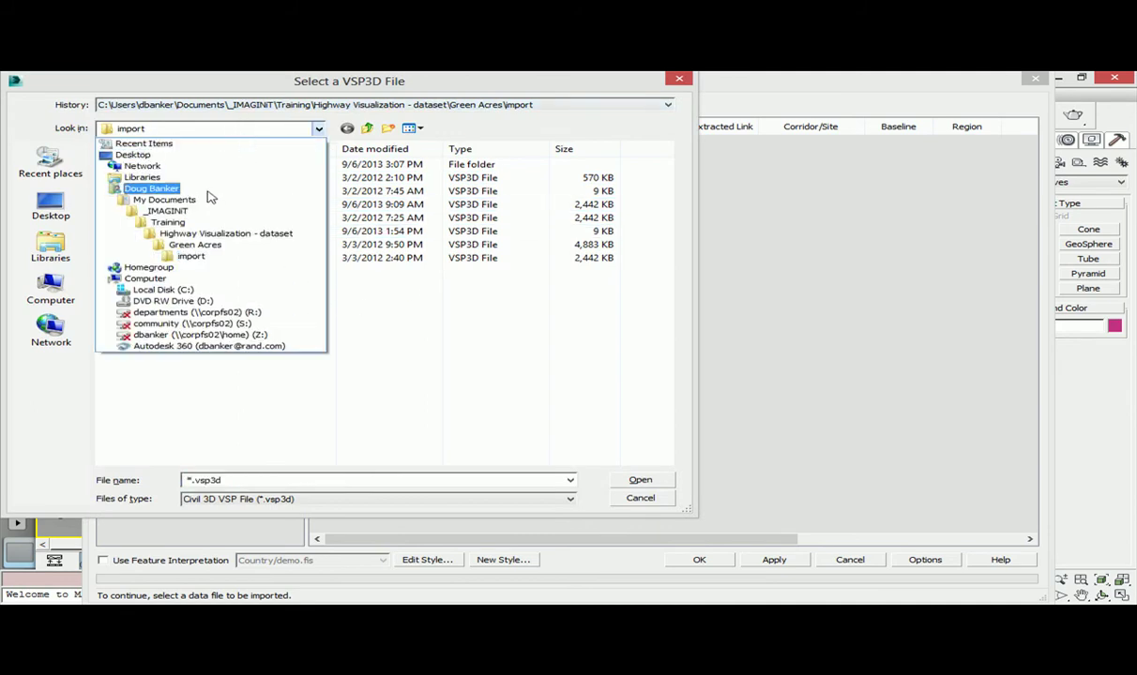
{"action": "left_click", "coordinate": [169, 223]}
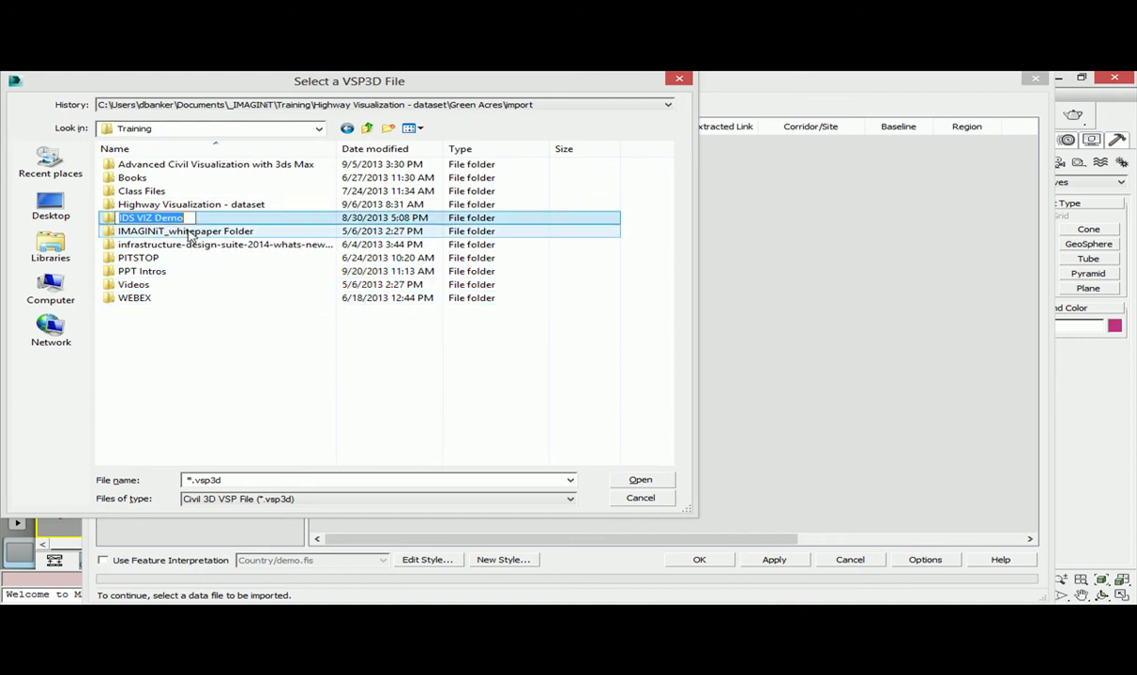
{"action": "double_click", "coordinate": [181, 221]}
{"action": "double_click", "coordinate": [153, 192]}
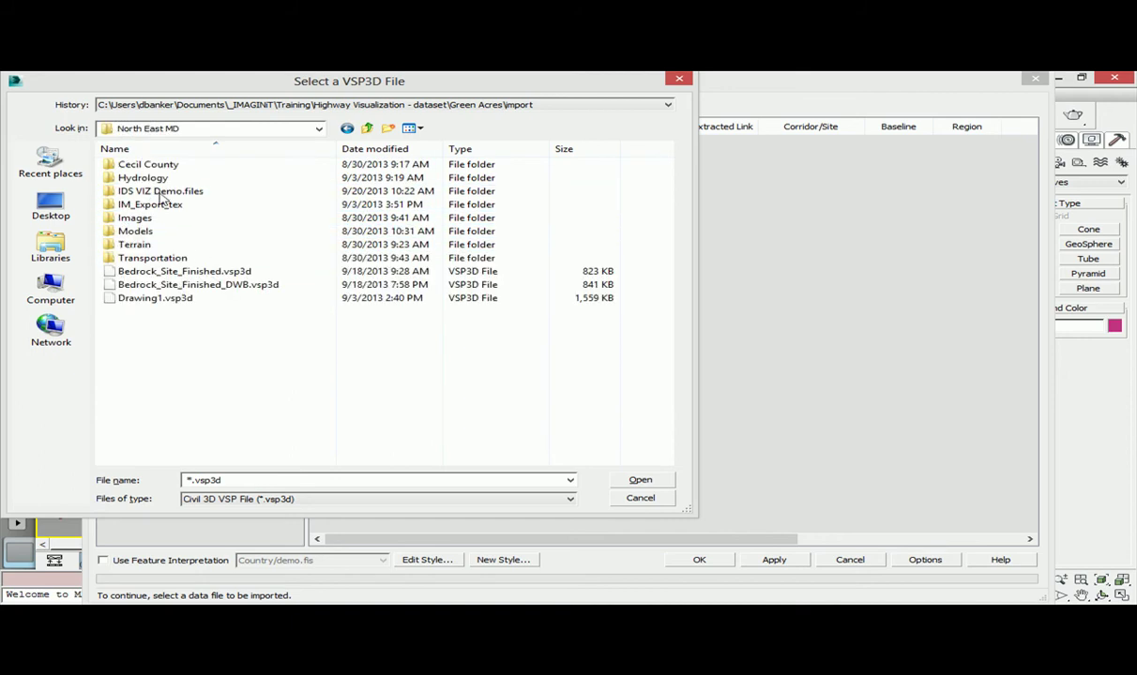
{"action": "left_click", "coordinate": [216, 271]}
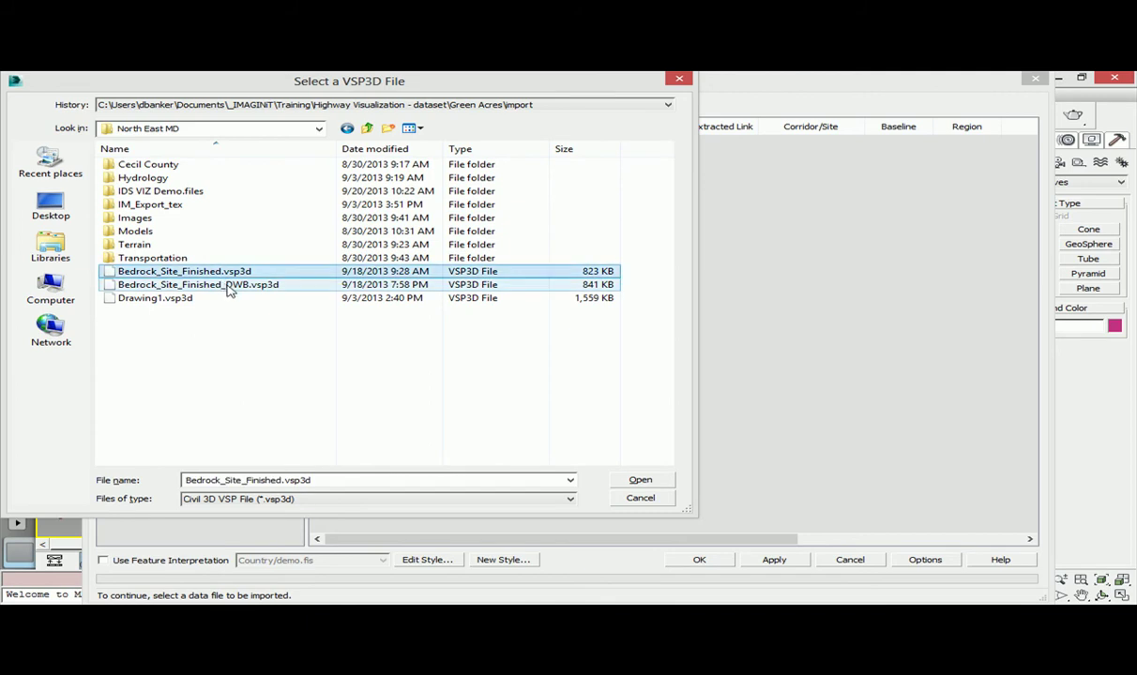
{"action": "left_click", "coordinate": [225, 285]}
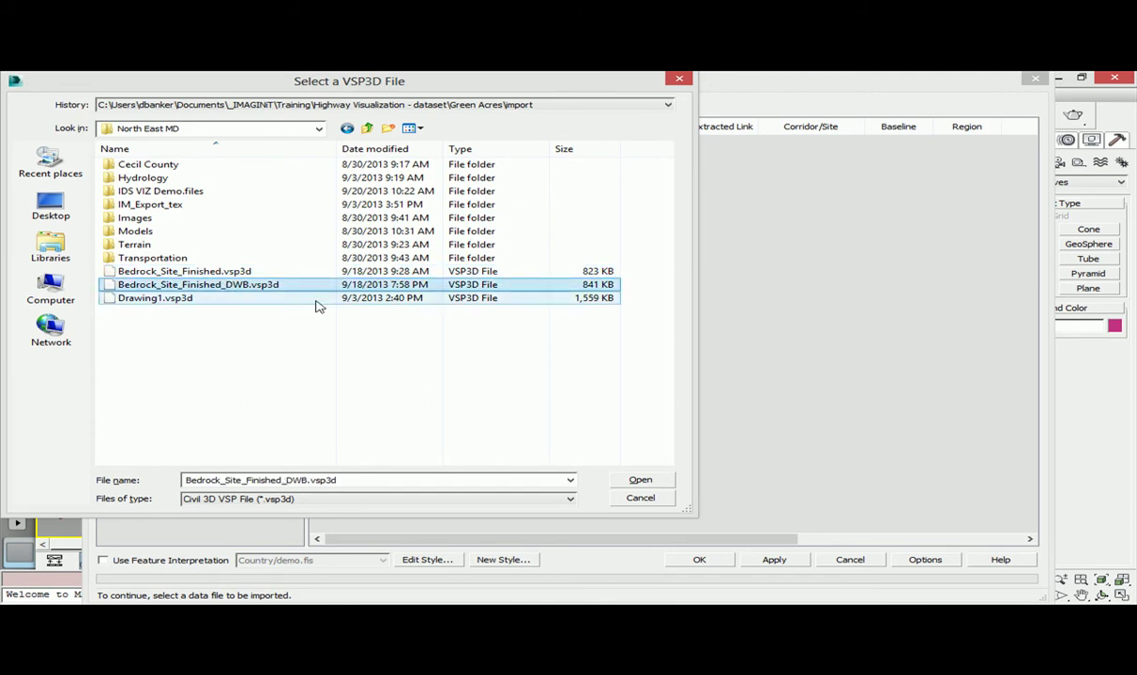
{"action": "left_click", "coordinate": [639, 480]}
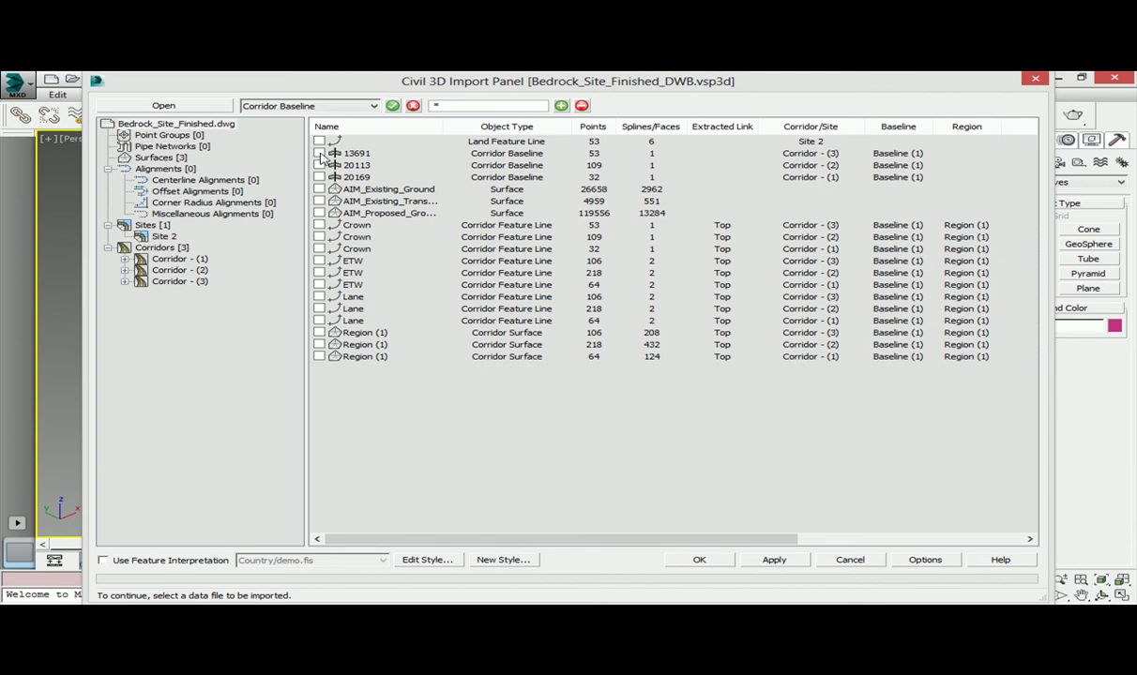
- Tick baseline 20113, AIM_Existing_Ground, the Crown, ETW and Lane lines, and both Region (1) surfaces, then import
{"action": "left_click", "coordinate": [320, 165]}
{"action": "left_click", "coordinate": [319, 189]}
{"action": "left_click", "coordinate": [319, 225]}
{"action": "left_click", "coordinate": [319, 237]}
{"action": "left_click", "coordinate": [319, 249]}
{"action": "left_click", "coordinate": [318, 273]}
{"action": "left_click", "coordinate": [319, 296]}
{"action": "left_click", "coordinate": [319, 308]}
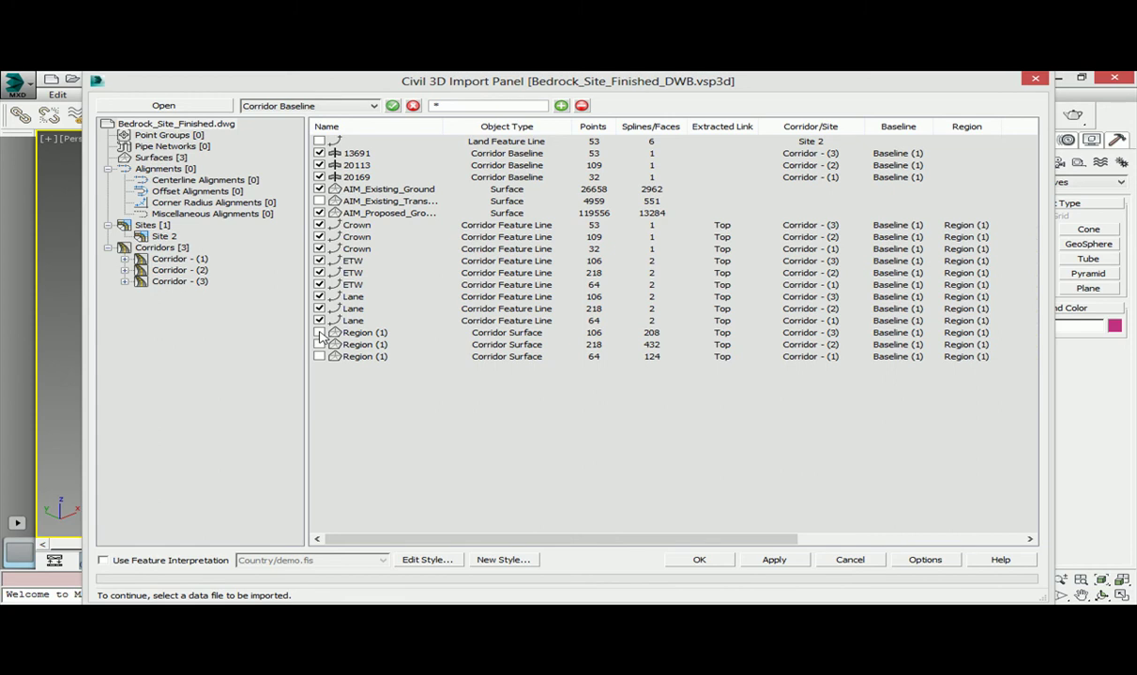
{"action": "left_click", "coordinate": [319, 333]}
{"action": "left_click", "coordinate": [319, 344]}
{"action": "left_click", "coordinate": [699, 561]}
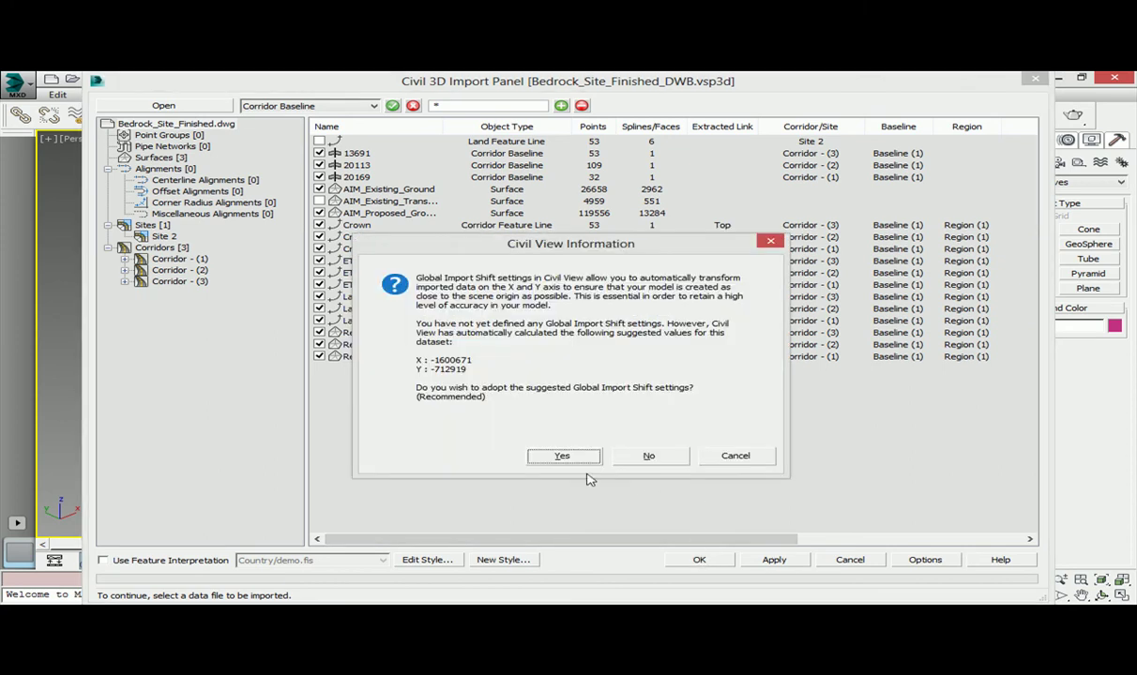
- Accept the suggested Global Import Shift (X -1600671, Y -712919) and the Feature Interpretation warning
{"action": "left_click", "coordinate": [564, 456]}
{"action": "left_click", "coordinate": [514, 360]}
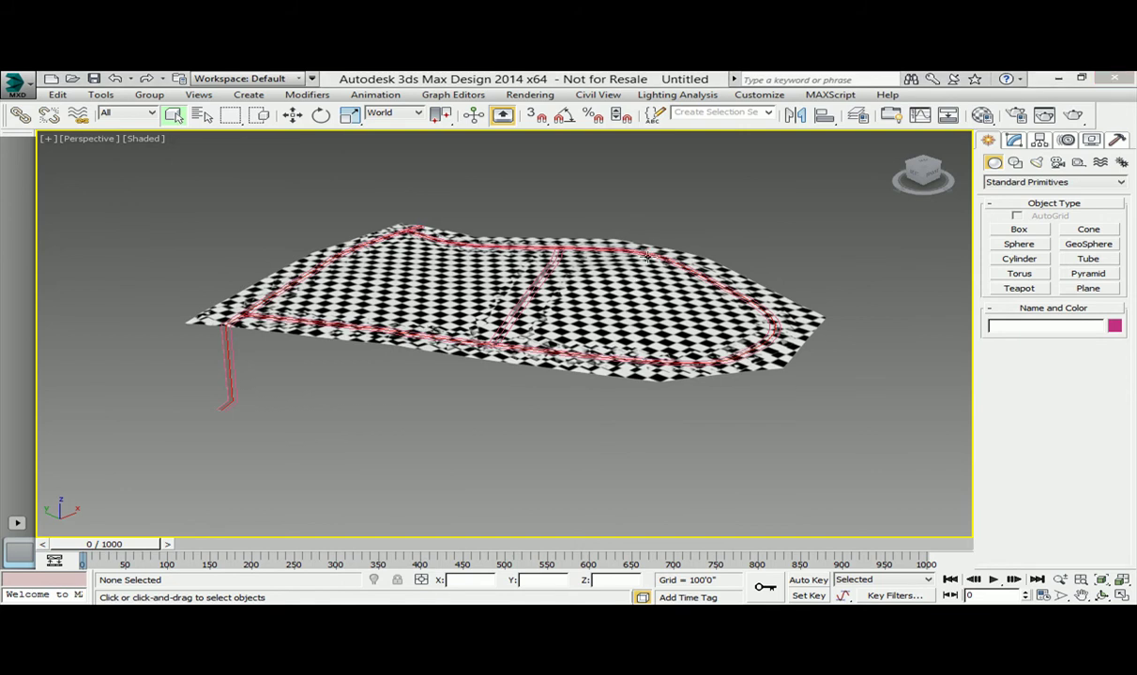
- Load Sitework Grass - Bluegrass into the first Material Editor slot by searching 'grass'
{"action": "left_click", "coordinate": [982, 114]}
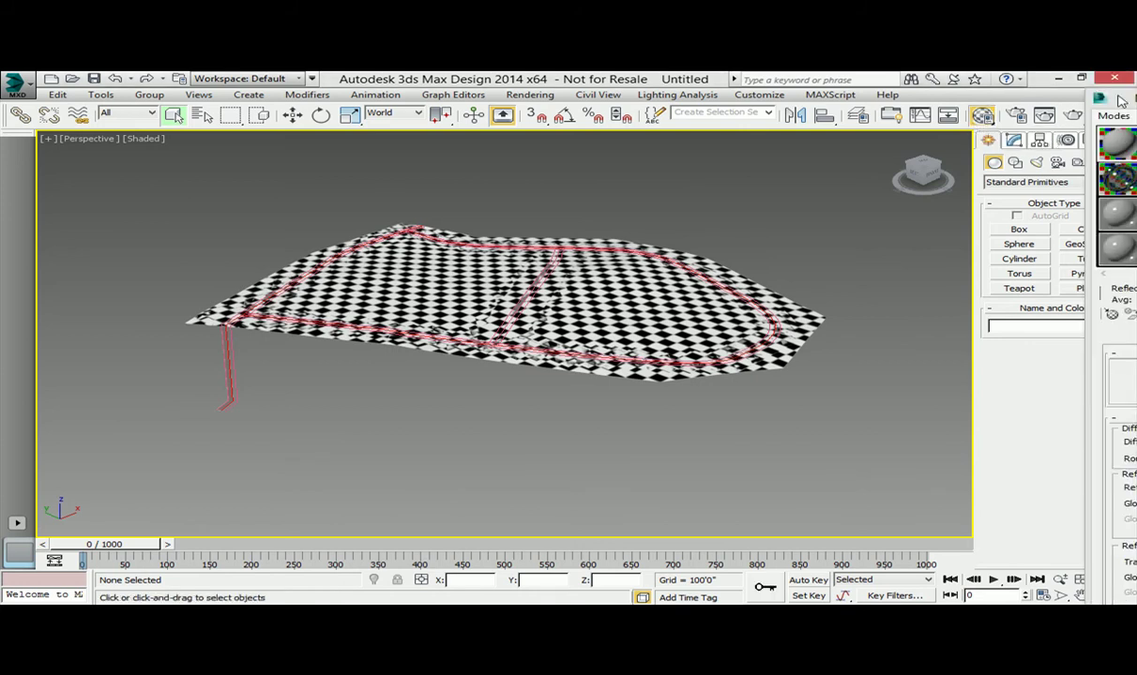
{"action": "left_click_drag", "start_coordinate": [1119, 99], "coordinate": [877, 112]}
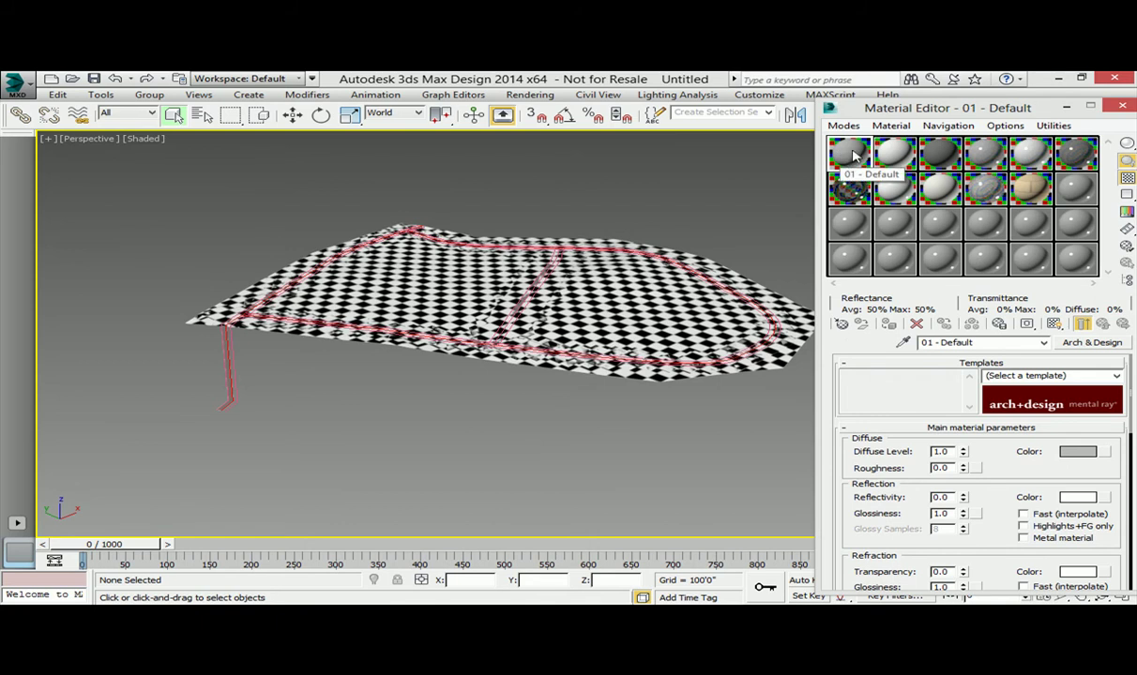
{"action": "left_click", "coordinate": [842, 325]}
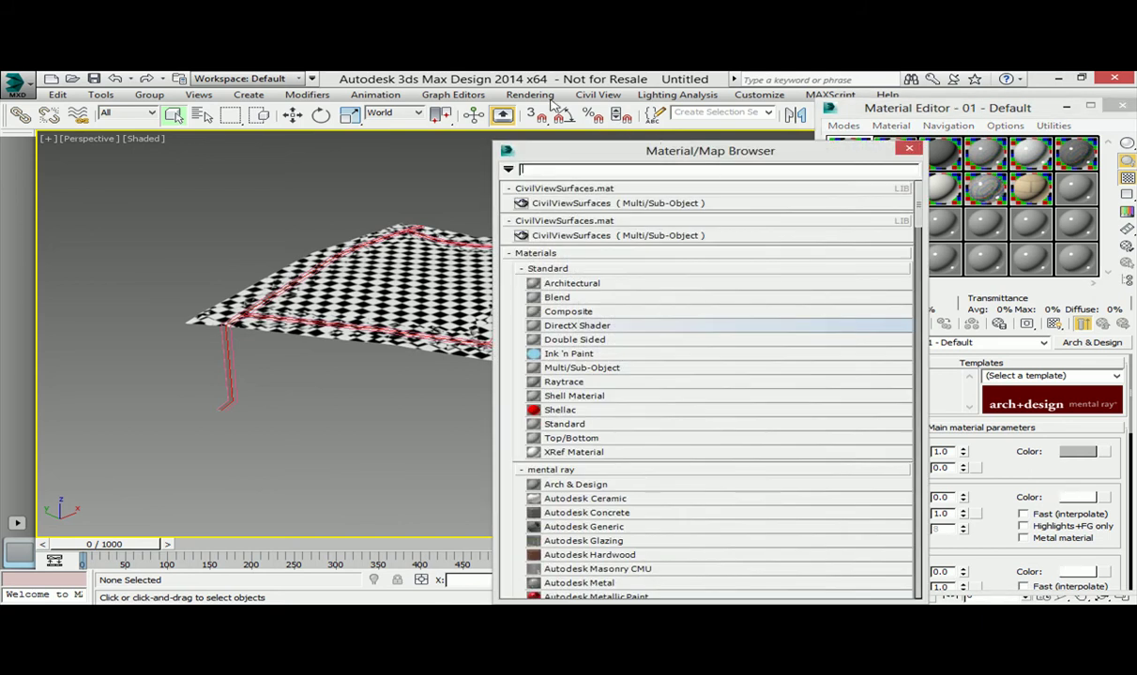
{"action": "left_click_drag", "start_coordinate": [642, 150], "coordinate": [469, 93]}
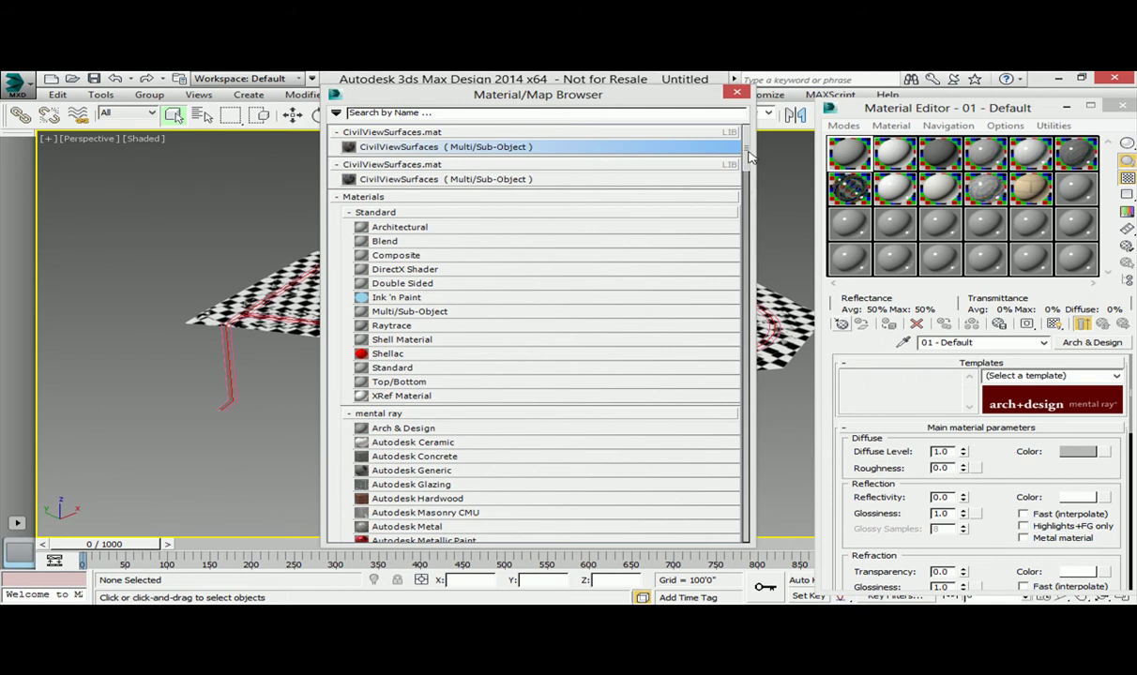
{"action": "left_click", "coordinate": [459, 114]}
{"action": "type", "text": "grass"}
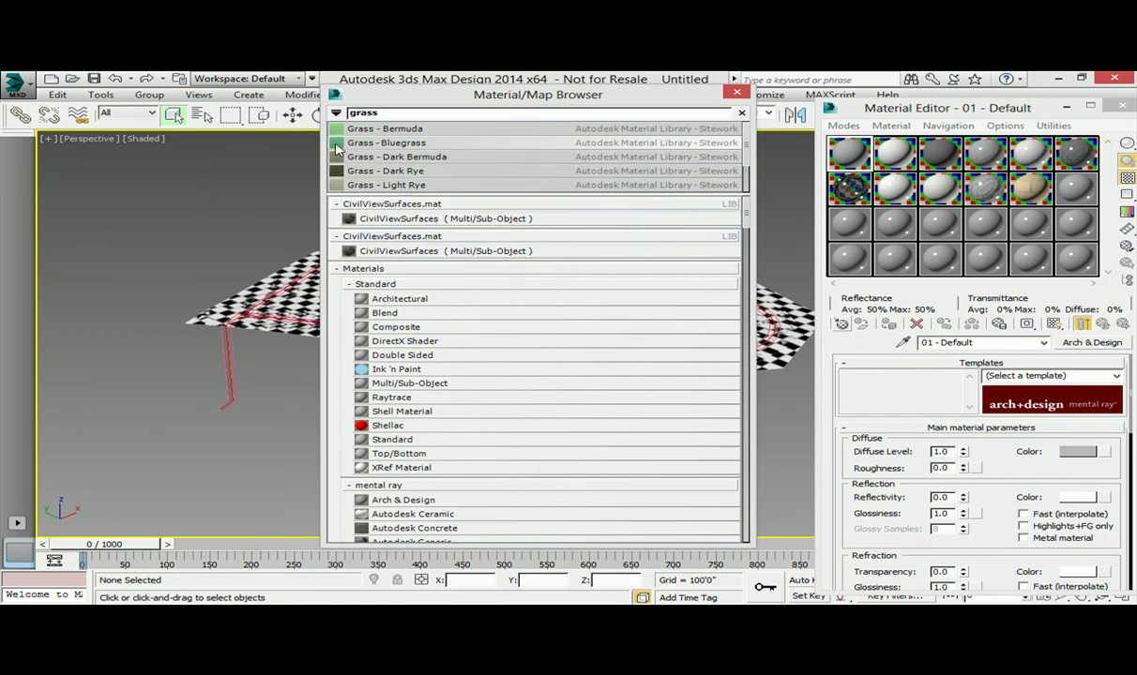
{"action": "double_click", "coordinate": [339, 144]}
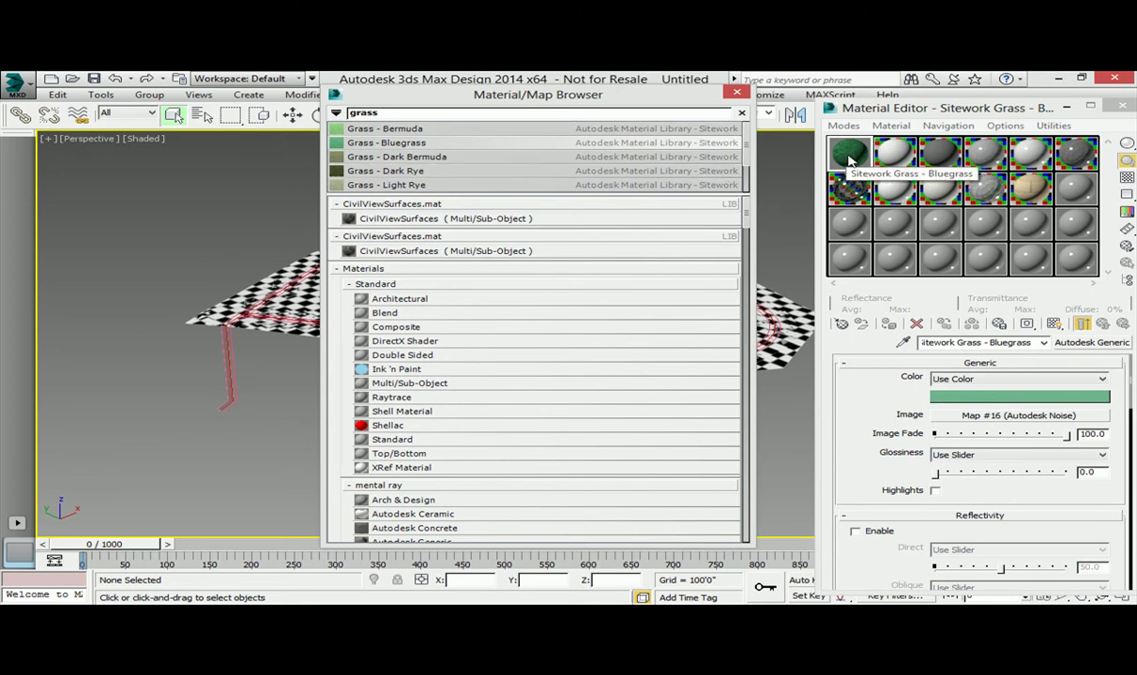
- Apply the Grass - Bluegrass material to the terrain surface, replacing its checker pattern
{"action": "left_click", "coordinate": [738, 93]}
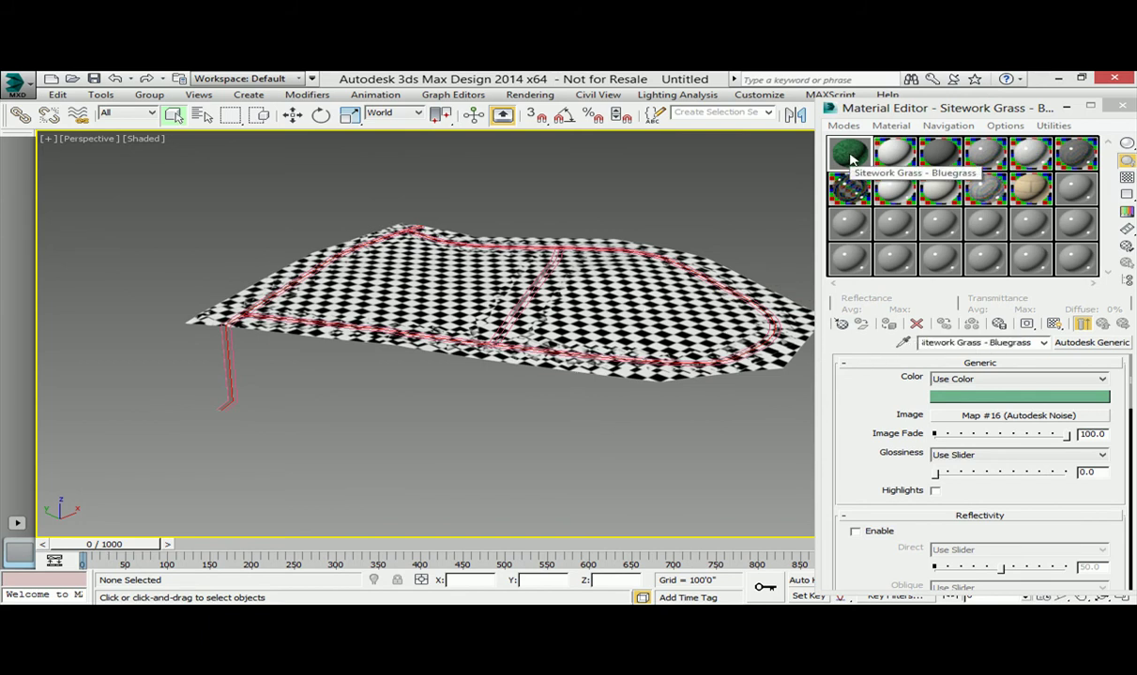
{"action": "left_click_drag", "start_coordinate": [850, 157], "coordinate": [625, 298]}
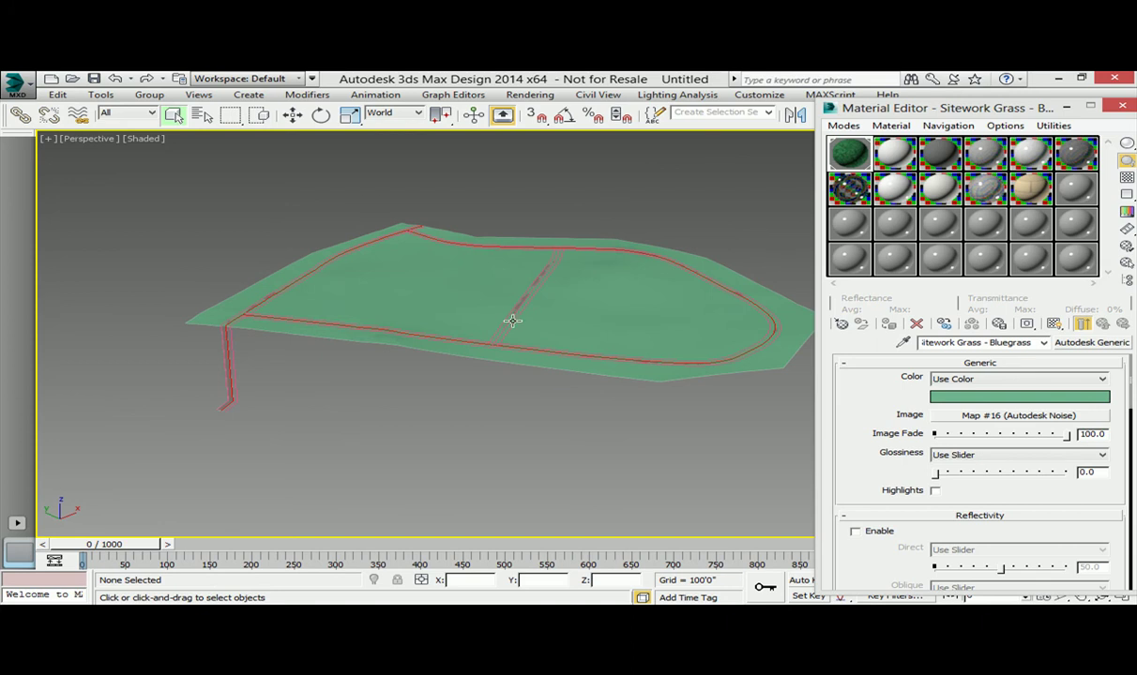
{"action": "key", "text": "w"}
{"action": "scroll", "coordinate": [511, 319], "scroll_direction": "up", "scroll_amount": 5}
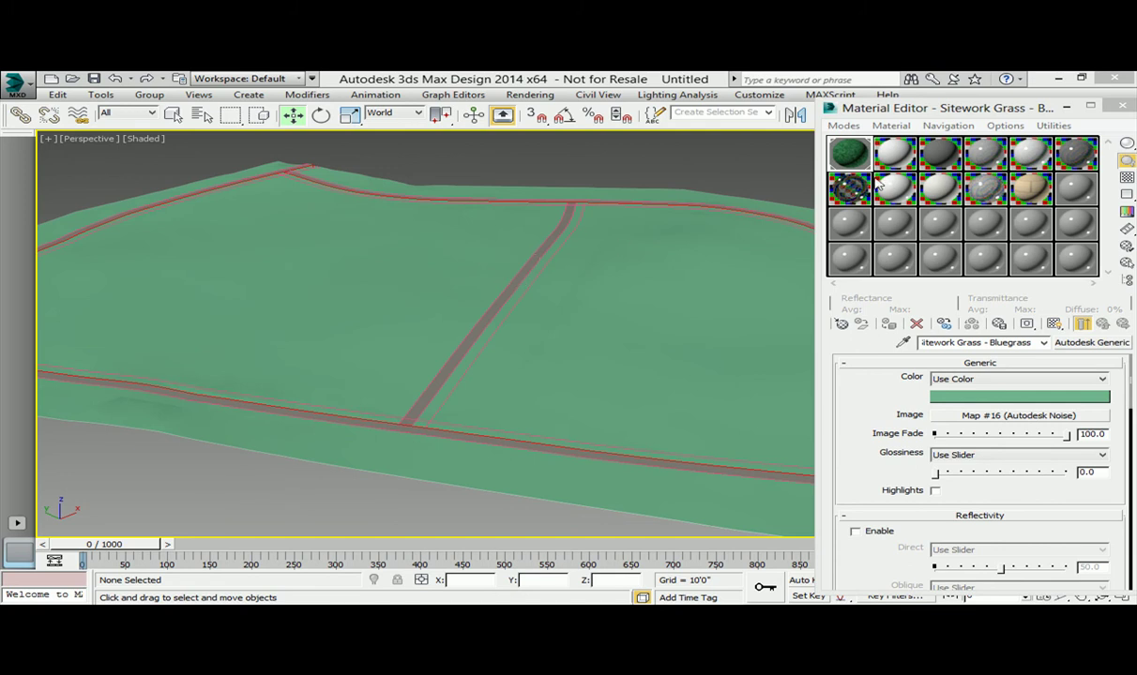
- Load Sitework Asphalt 2 into the second sample slot by searching 'asp'
{"action": "left_click", "coordinate": [896, 158]}
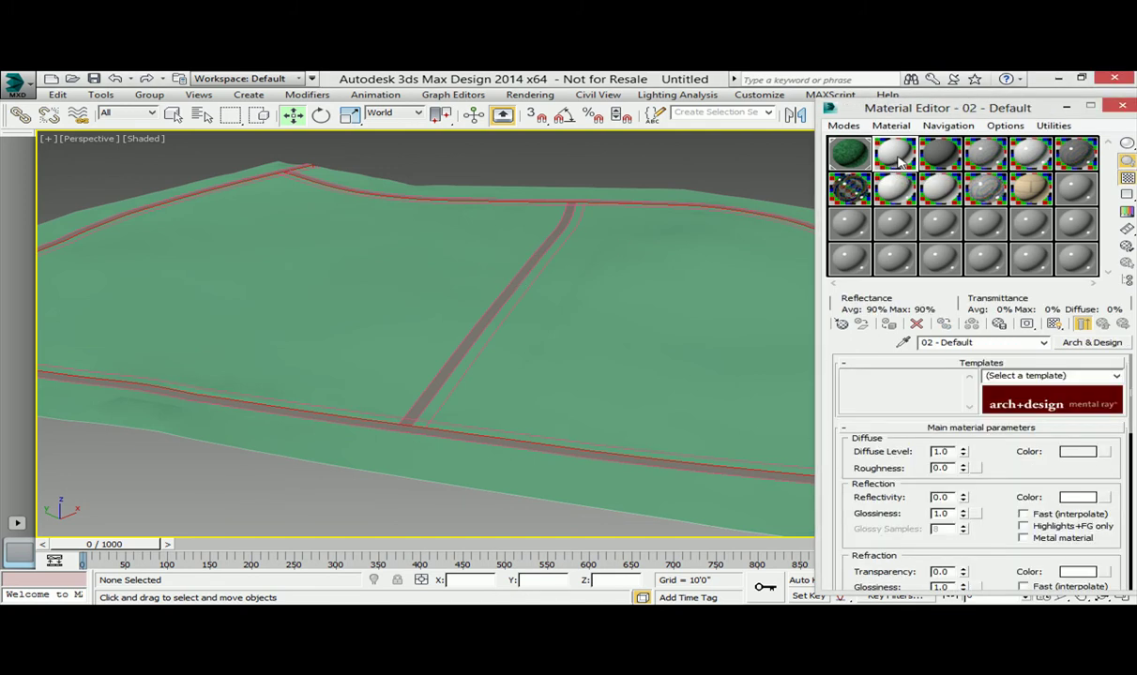
{"action": "left_click", "coordinate": [841, 323]}
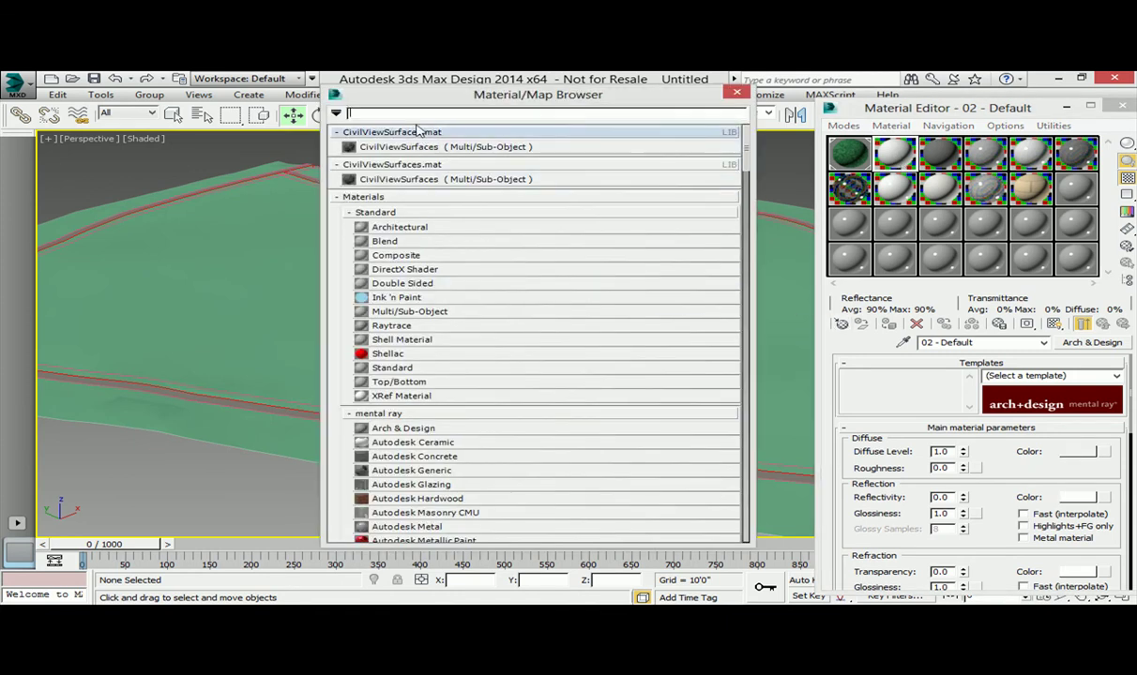
{"action": "type", "text": "a"}
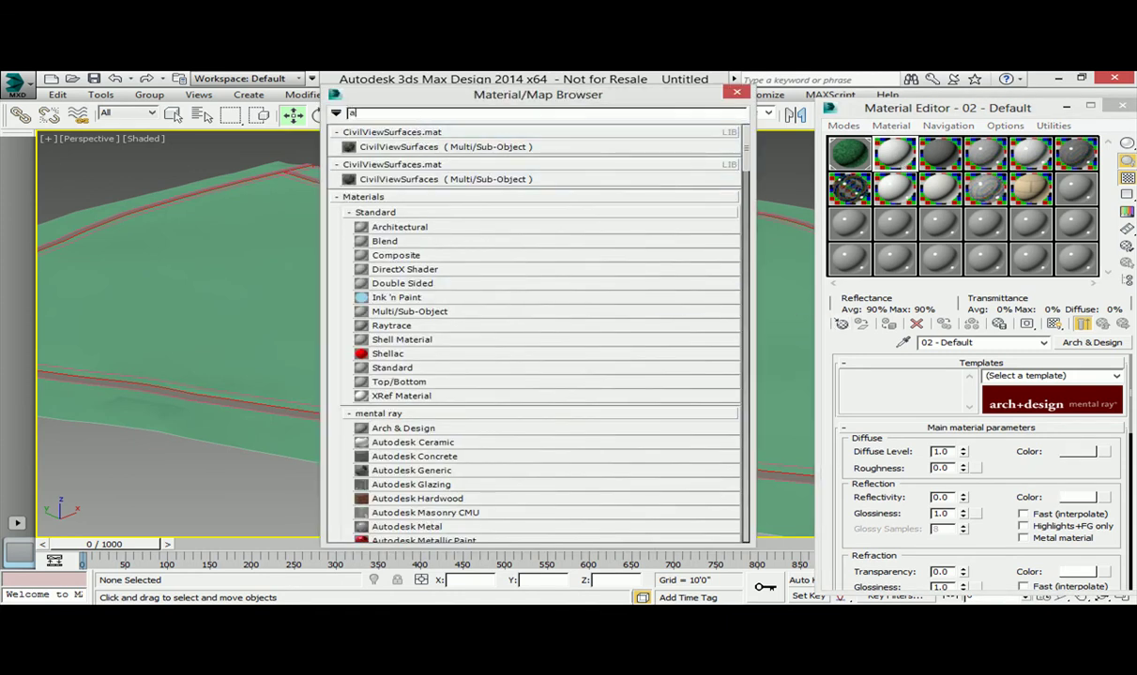
{"action": "type", "text": "sphalt"}
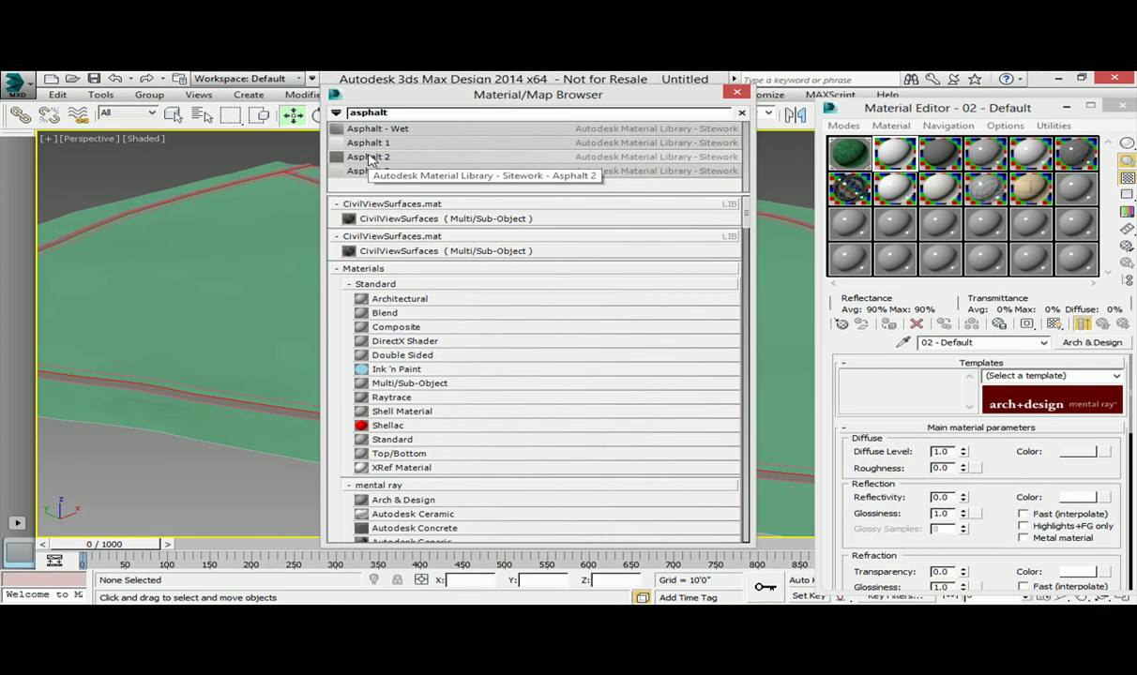
{"action": "double_click", "coordinate": [375, 157]}
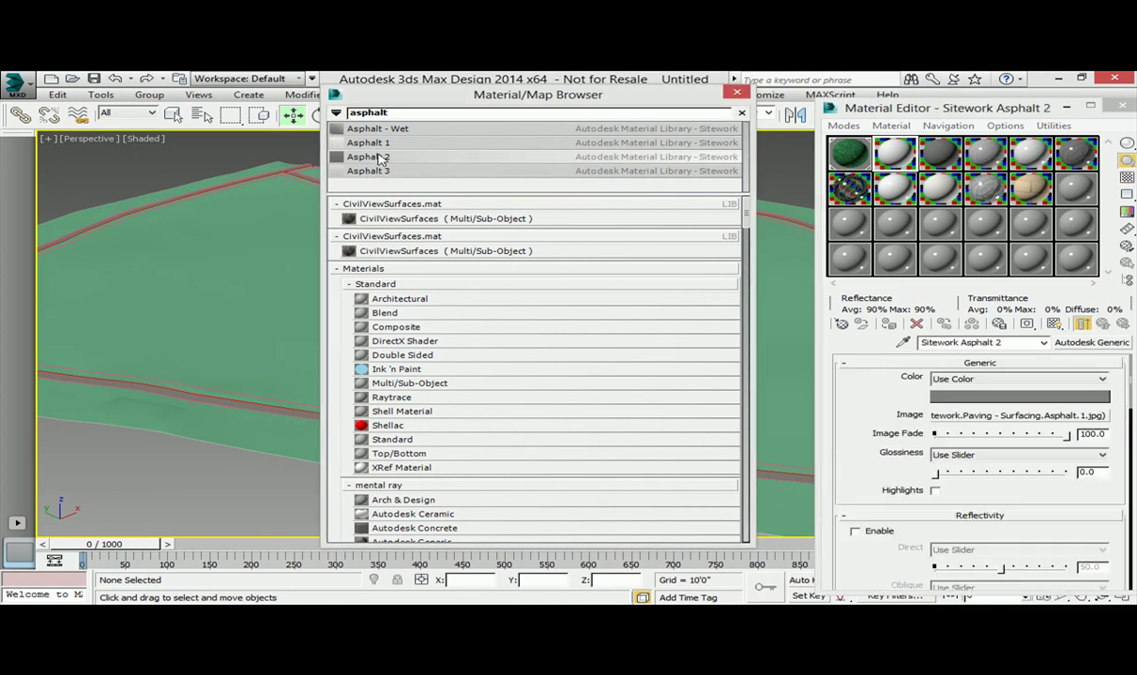
{"action": "left_click", "coordinate": [736, 92]}
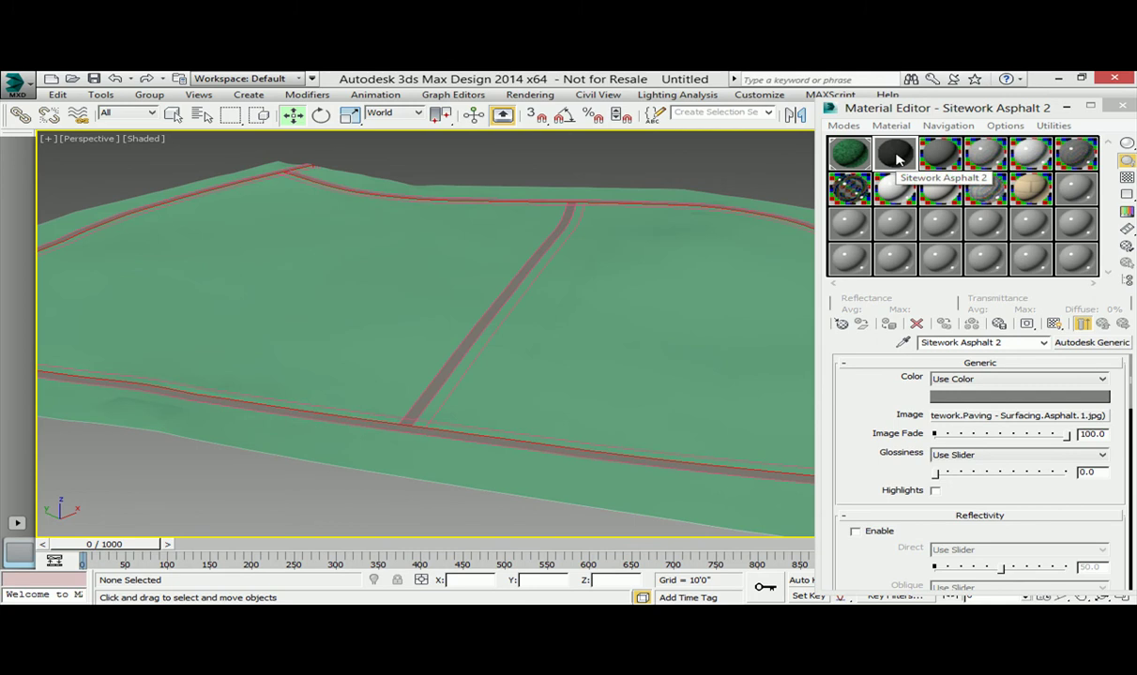
- Assign Sitework Asphalt 2 to the Corridor - (2)-Region (1) surface and the middle road, then deselect
{"action": "left_click", "coordinate": [203, 115]}
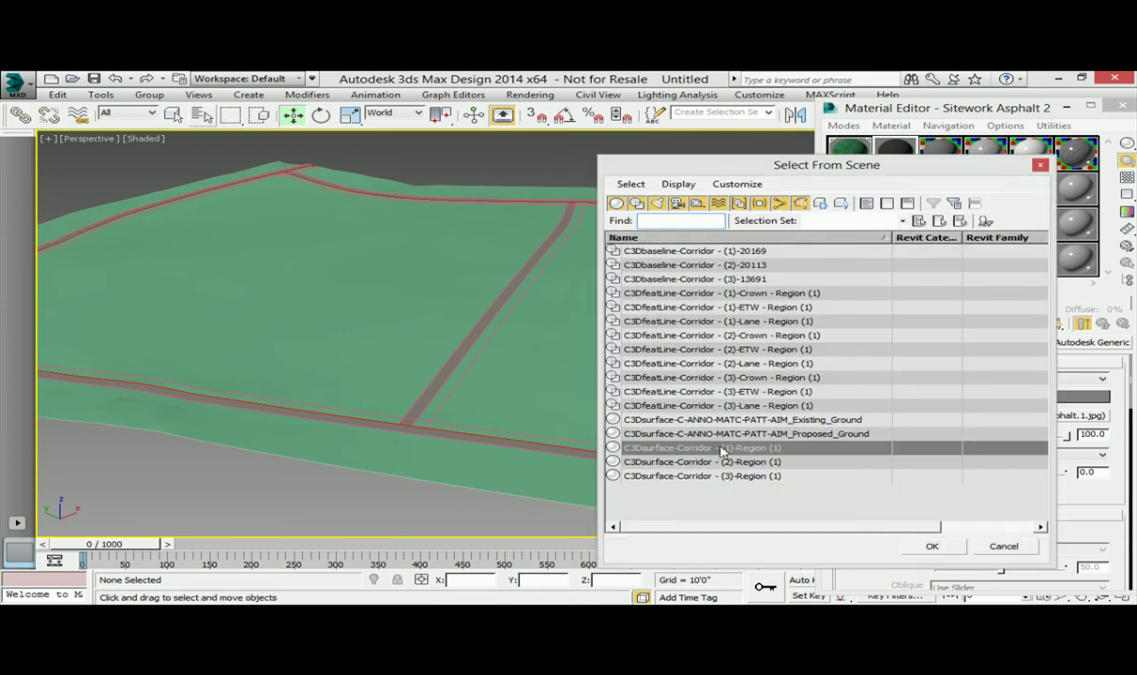
{"action": "left_click_drag", "start_coordinate": [814, 168], "coordinate": [438, 138]}
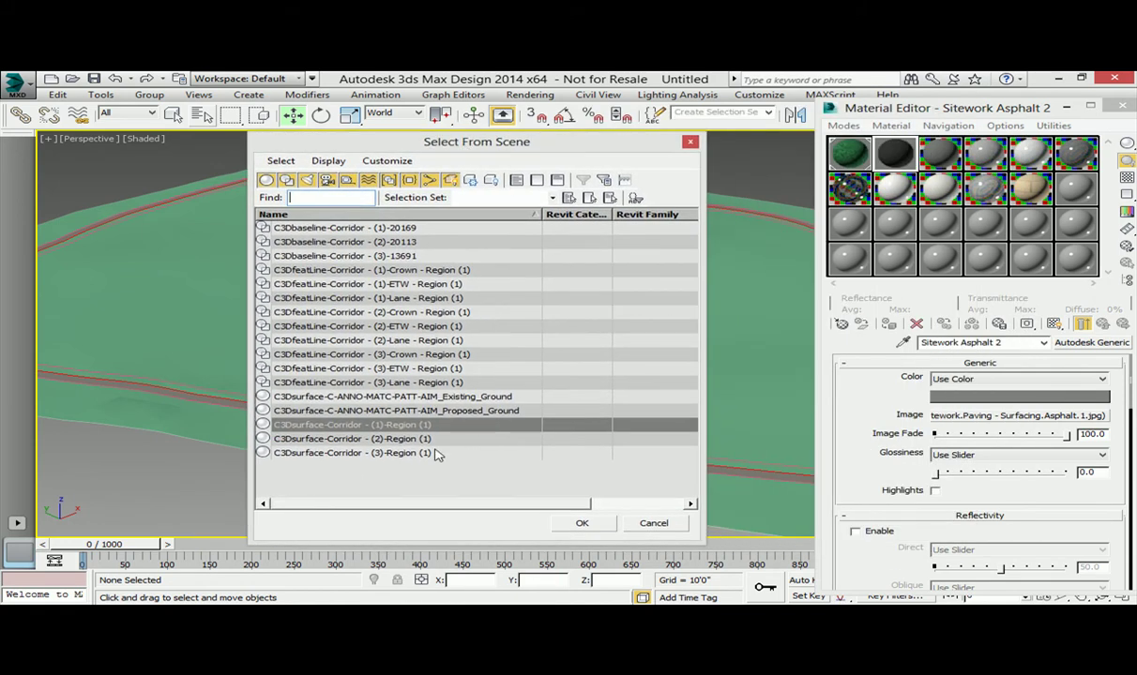
{"action": "left_click", "coordinate": [352, 438]}
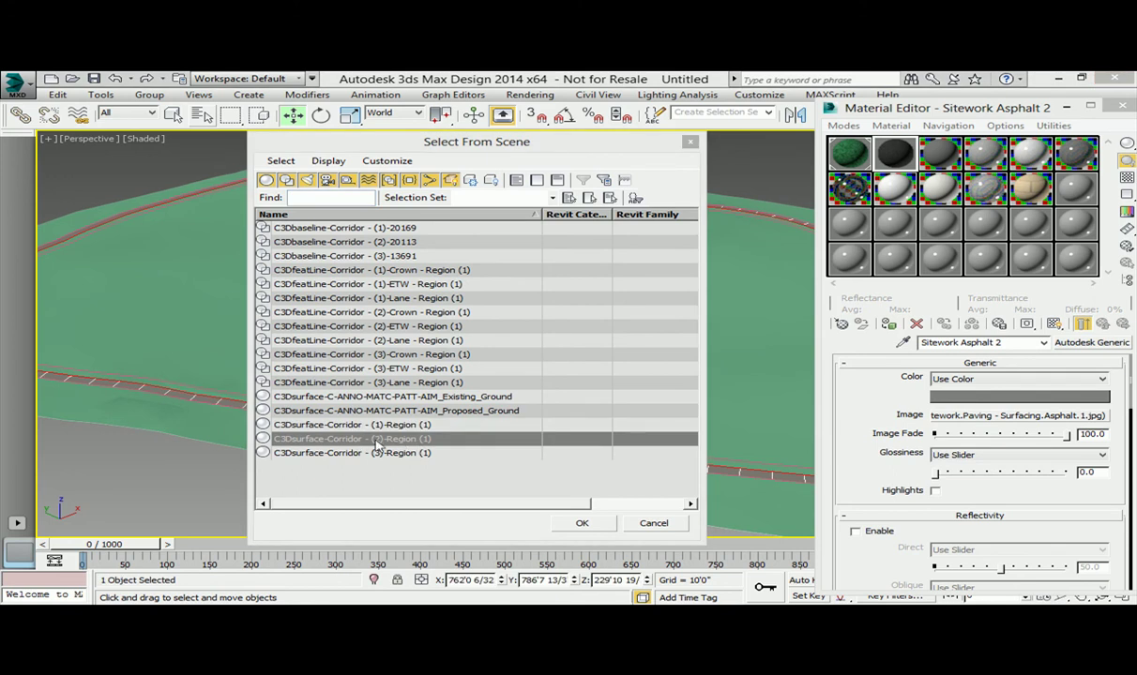
{"action": "left_click", "coordinate": [370, 439]}
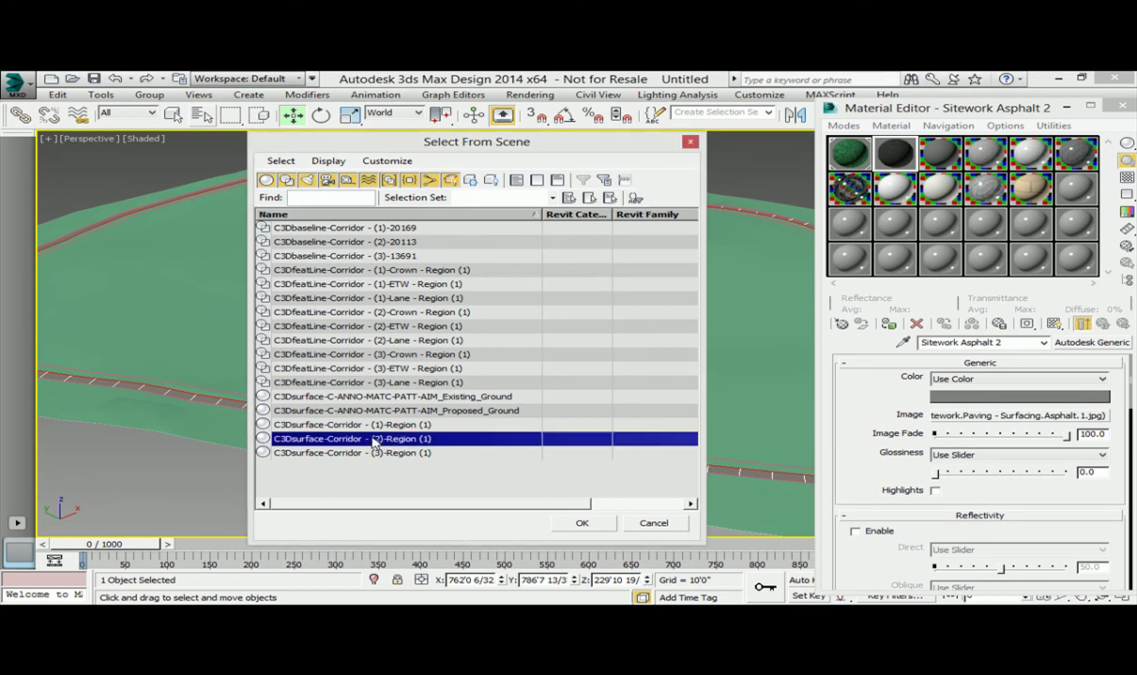
{"action": "left_click", "coordinate": [582, 523]}
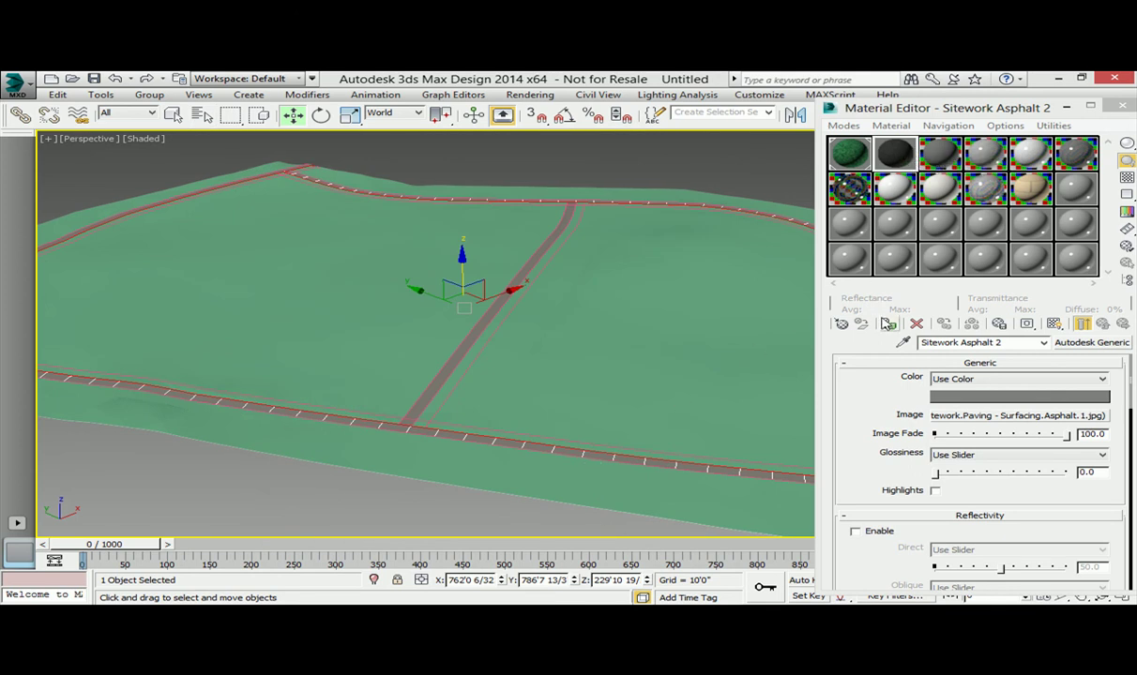
{"action": "left_click", "coordinate": [889, 324]}
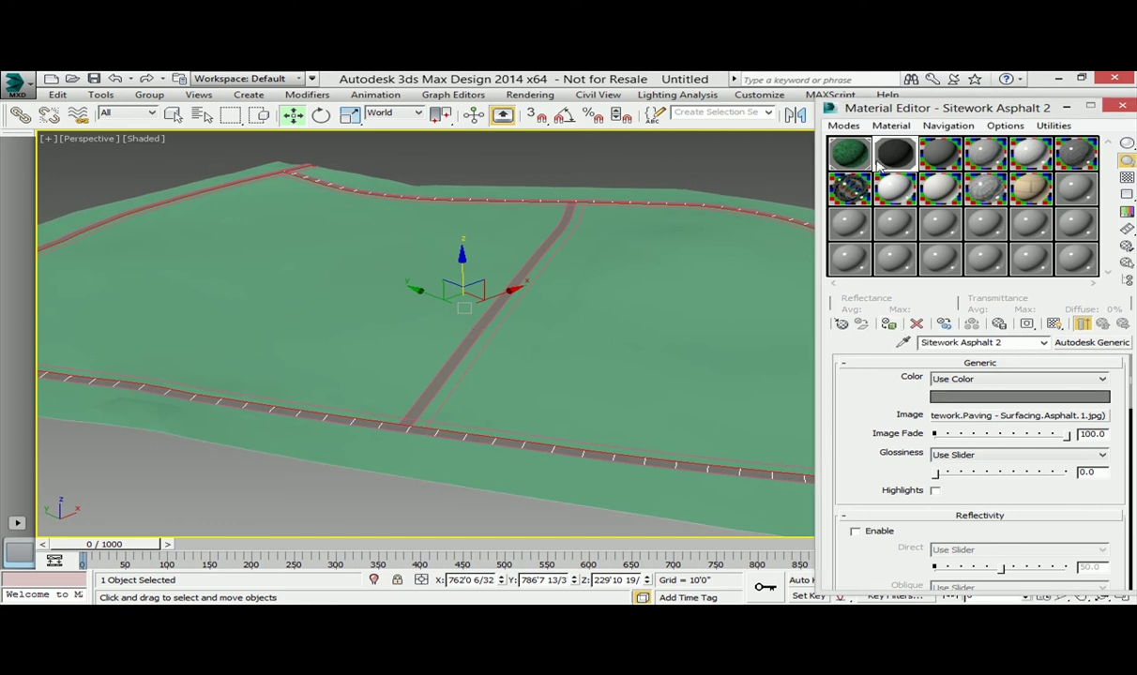
{"action": "left_click", "coordinate": [492, 312]}
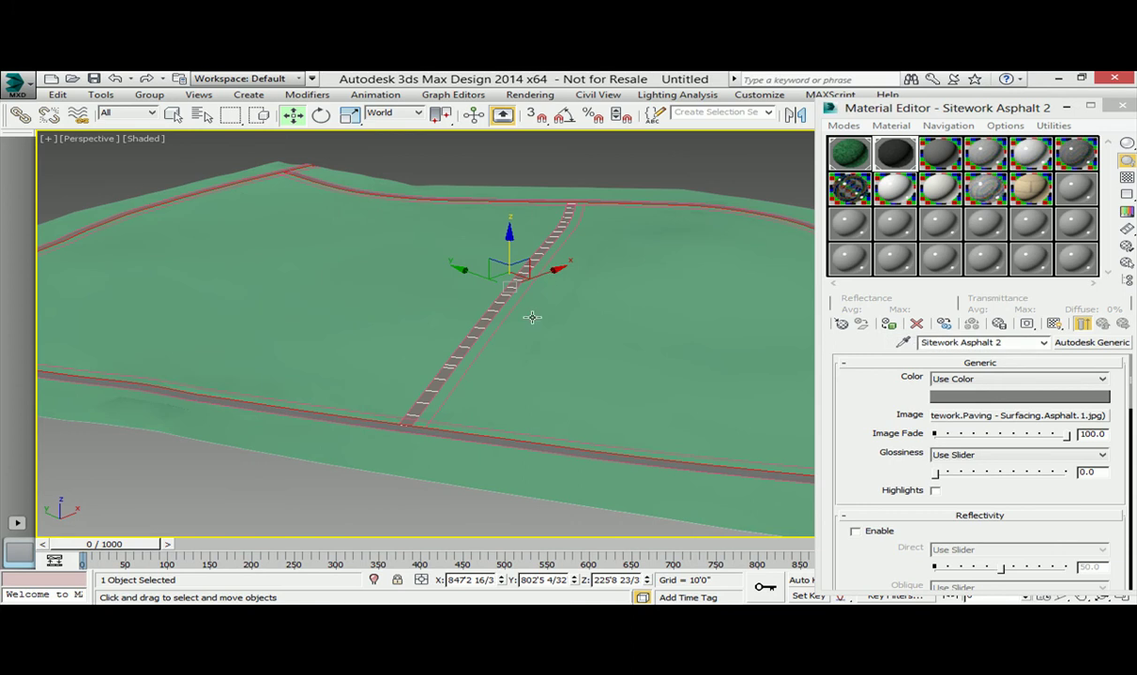
{"action": "left_click", "coordinate": [889, 324]}
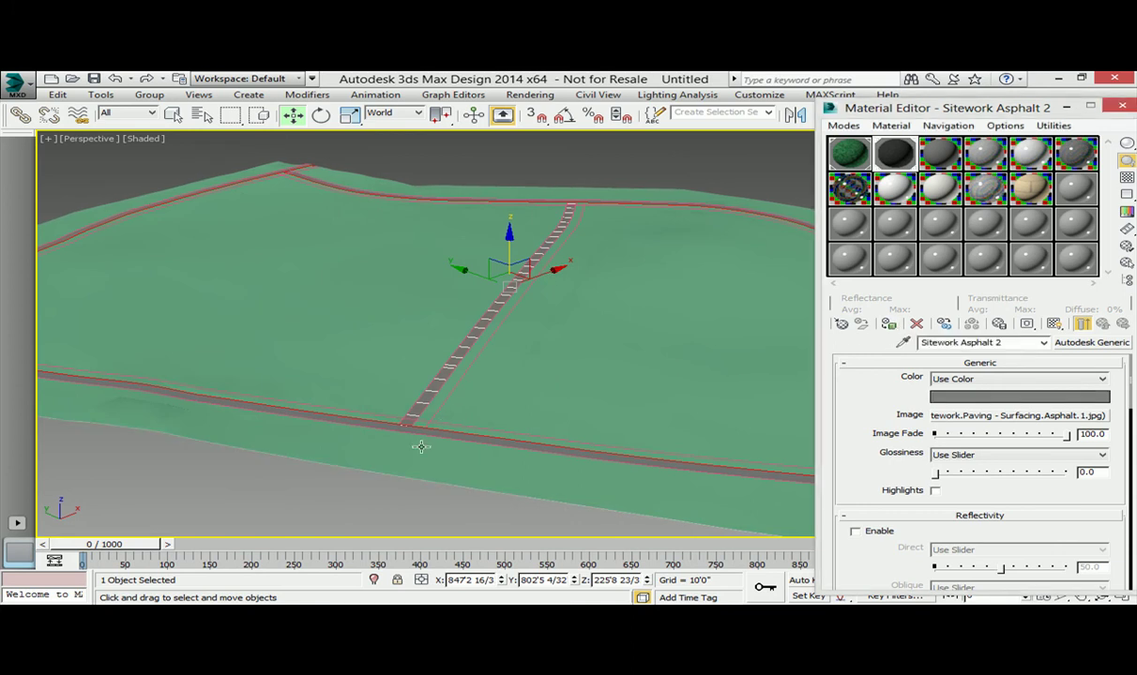
{"action": "left_click", "coordinate": [388, 487]}
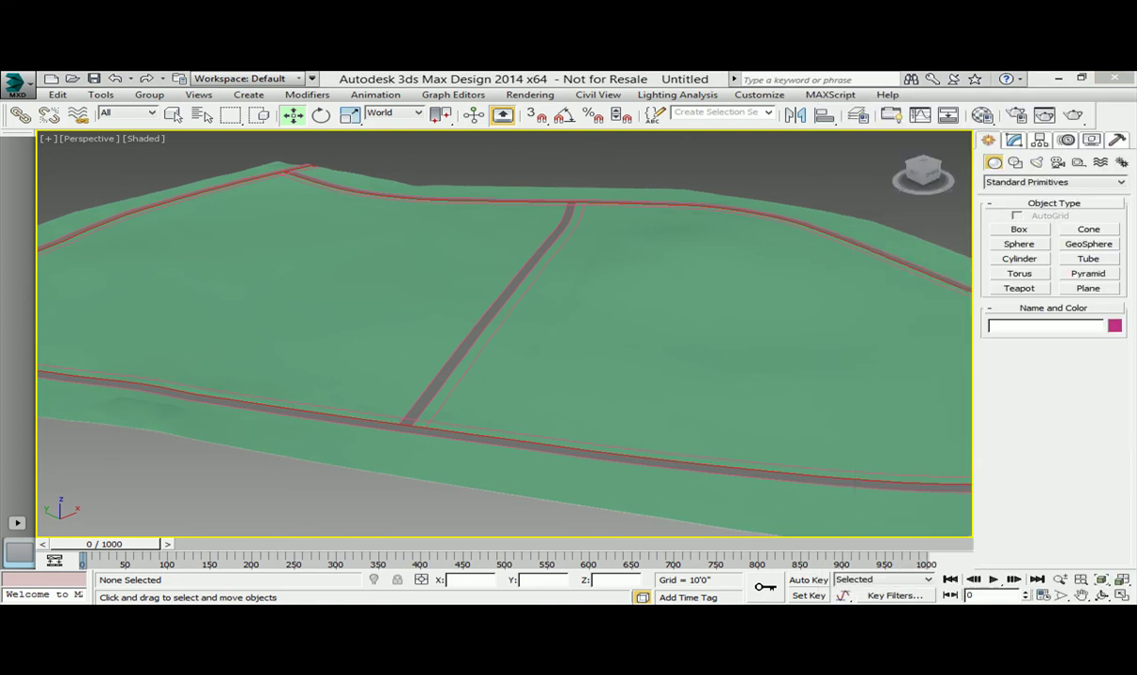
- Dock the Civil View Explorer left of the viewport, listing 12 shapes and 5 surfaces
{"action": "key", "text": "m"}
{"action": "left_click", "coordinate": [598, 96]}
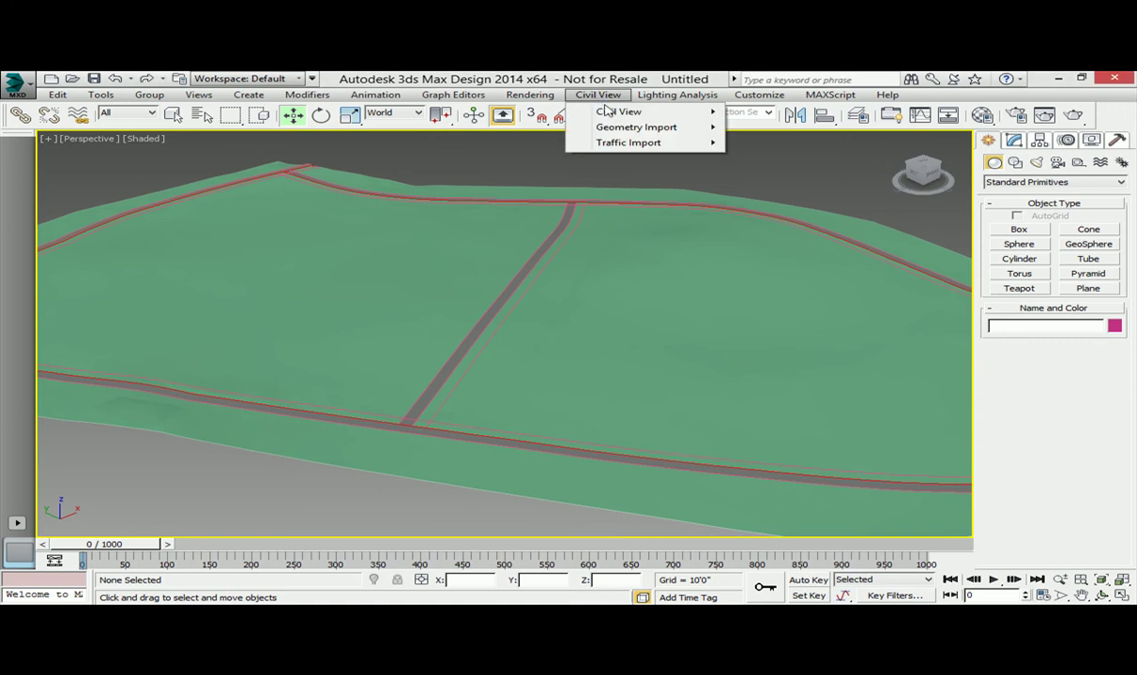
{"action": "mouse_move", "coordinate": [619, 111]}
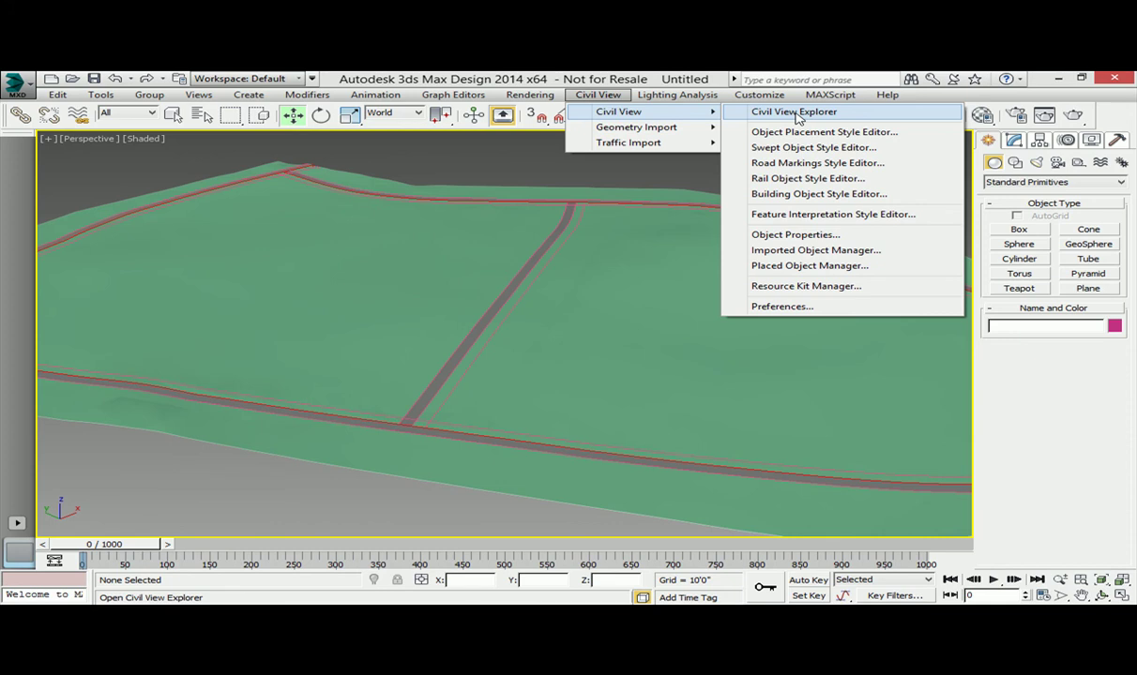
{"action": "left_click", "coordinate": [795, 113]}
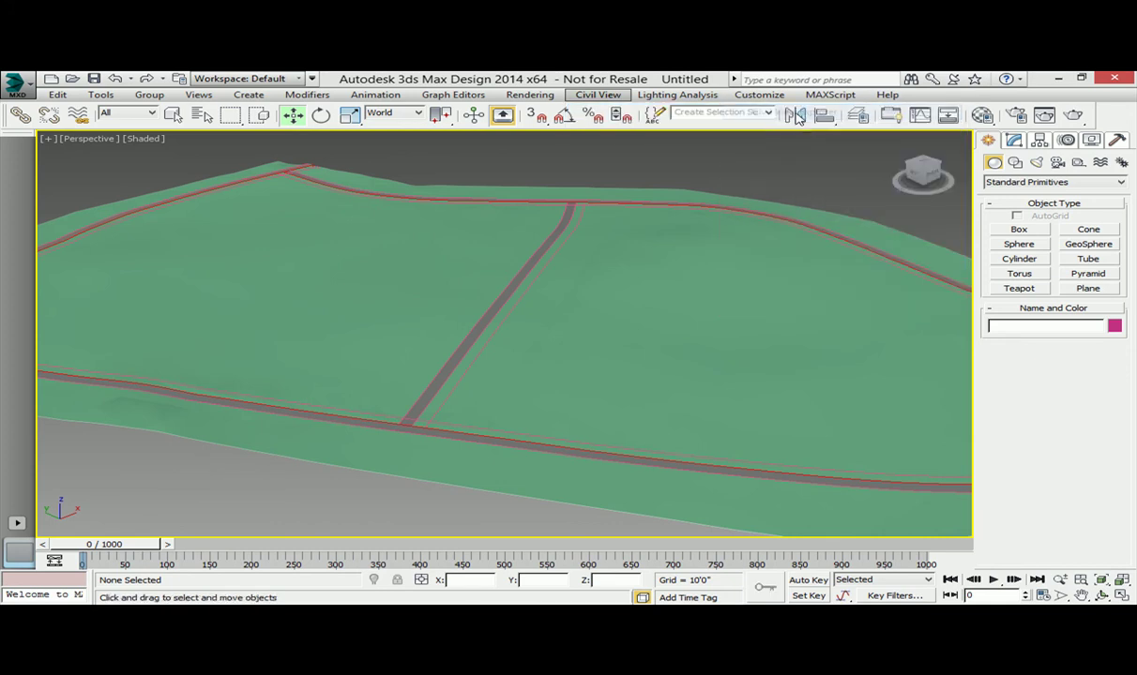
{"action": "left_click_drag", "start_coordinate": [863, 94], "coordinate": [44, 137]}
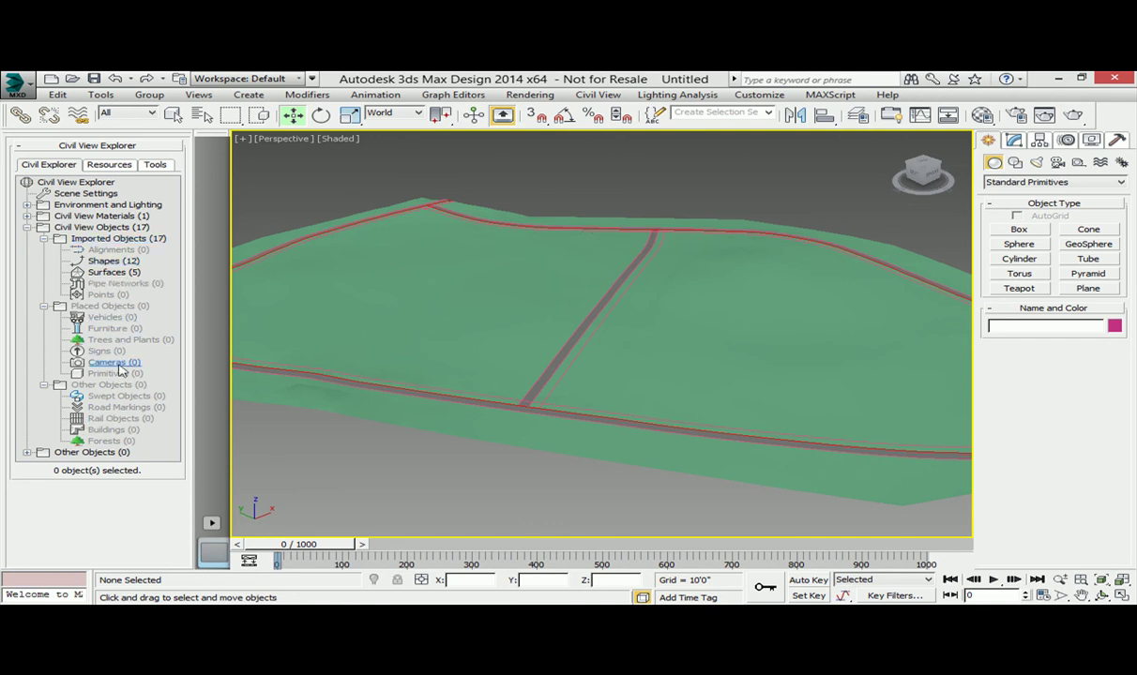
- Zoom in on the terrain, open the Object Placement Style Editor from Civil View, and centre it
{"action": "scroll", "coordinate": [606, 393], "scroll_direction": "up", "scroll_amount": 3}
{"action": "key", "text": "q"}
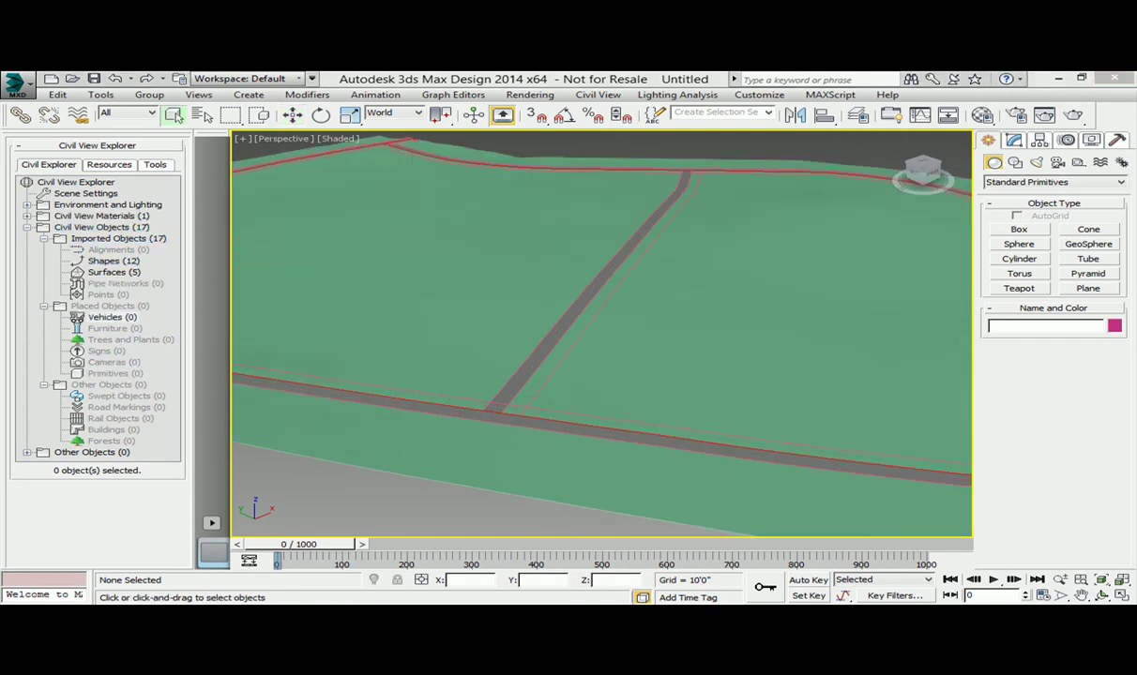
{"action": "left_click", "coordinate": [606, 97]}
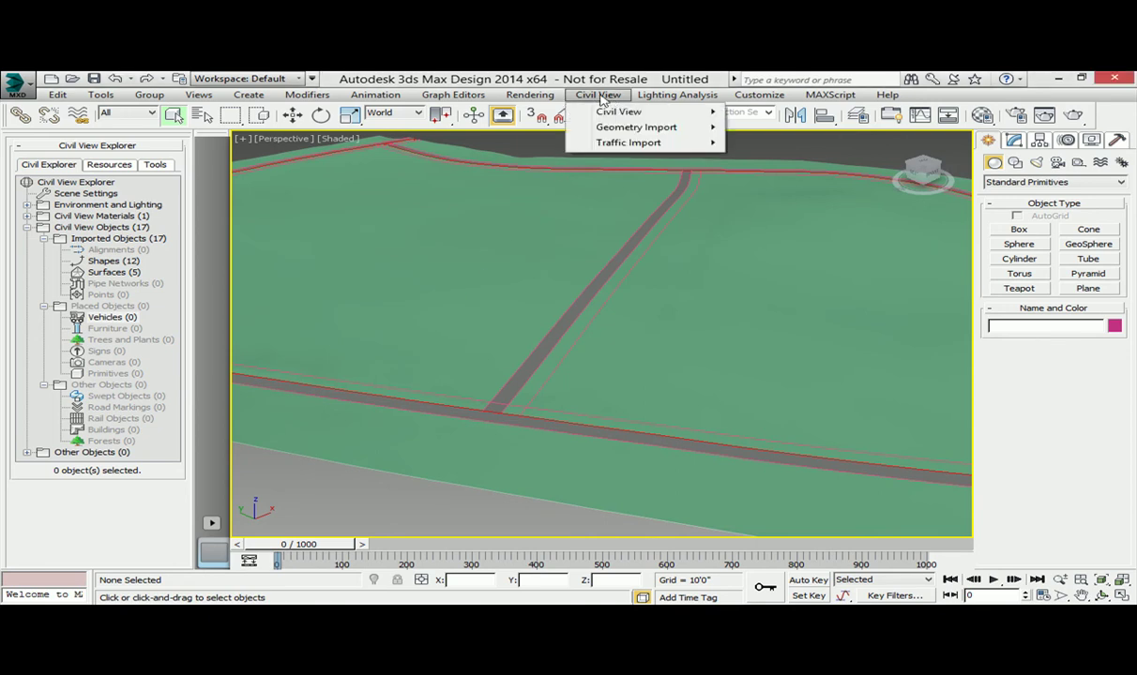
{"action": "mouse_move", "coordinate": [615, 112]}
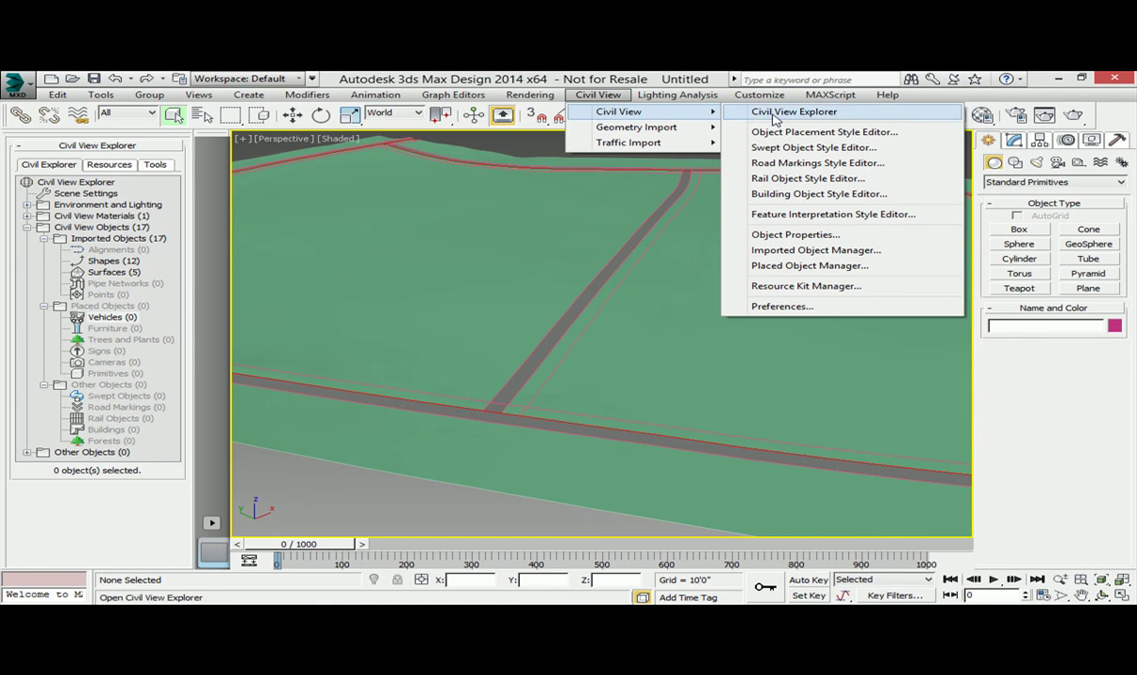
{"action": "left_click", "coordinate": [829, 135]}
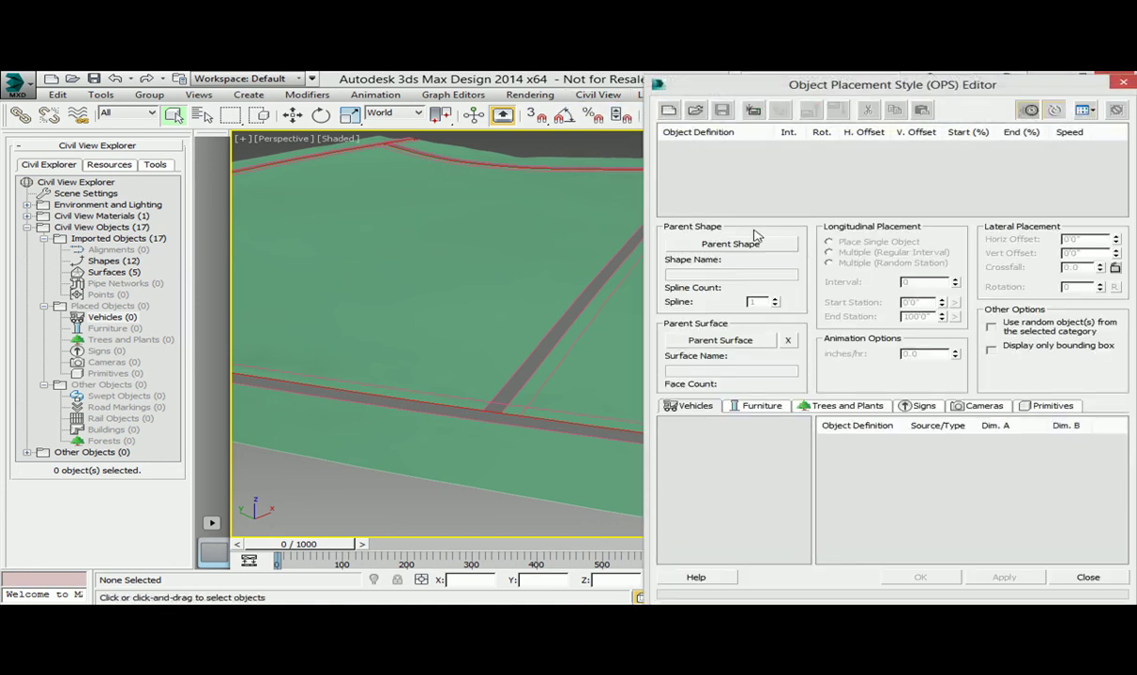
{"action": "left_click_drag", "start_coordinate": [863, 91], "coordinate": [538, 91]}
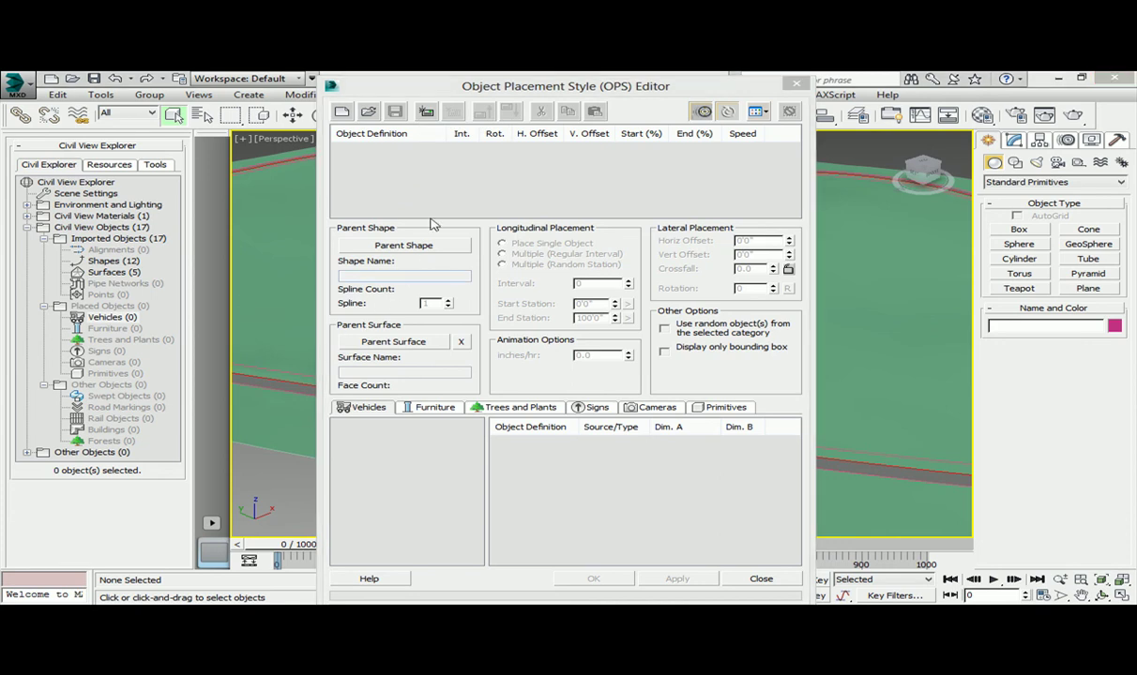
- Load the scene.ops placement style into the OPS Editor
{"action": "left_click", "coordinate": [370, 112]}
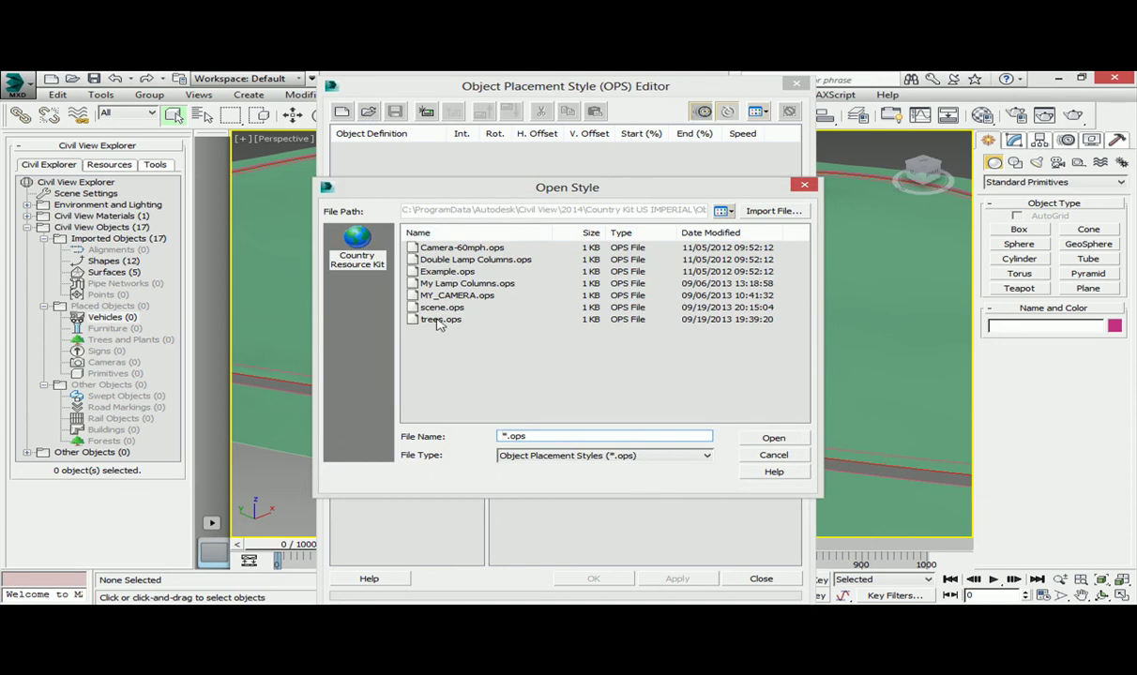
{"action": "left_click", "coordinate": [440, 308]}
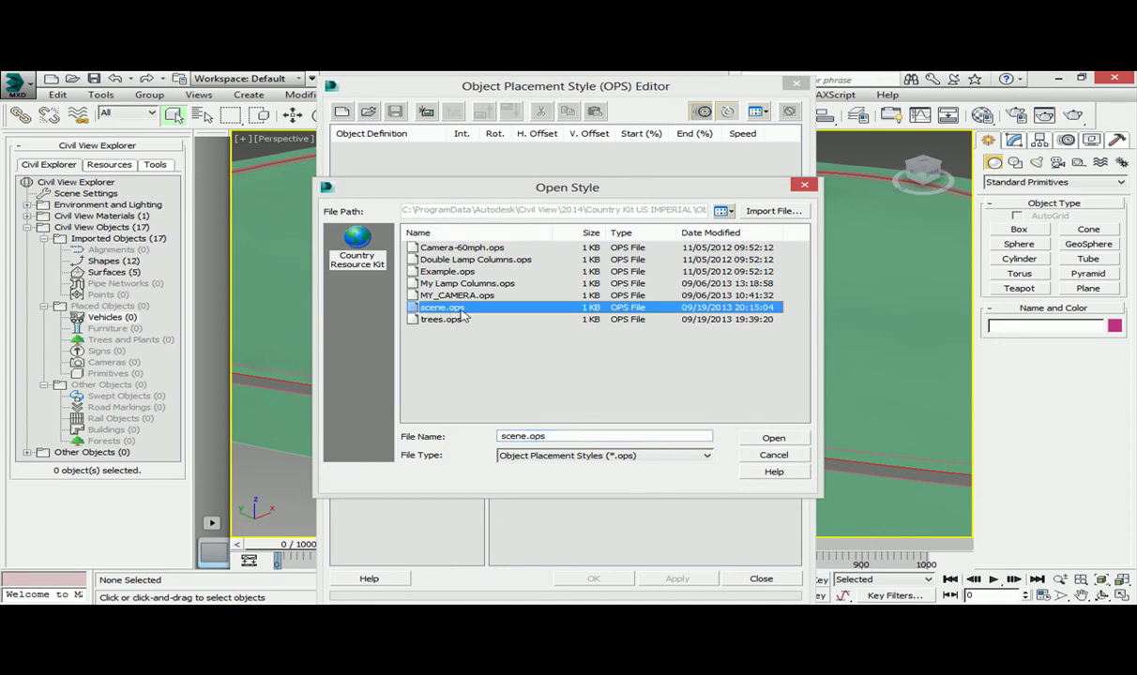
{"action": "left_click", "coordinate": [774, 439]}
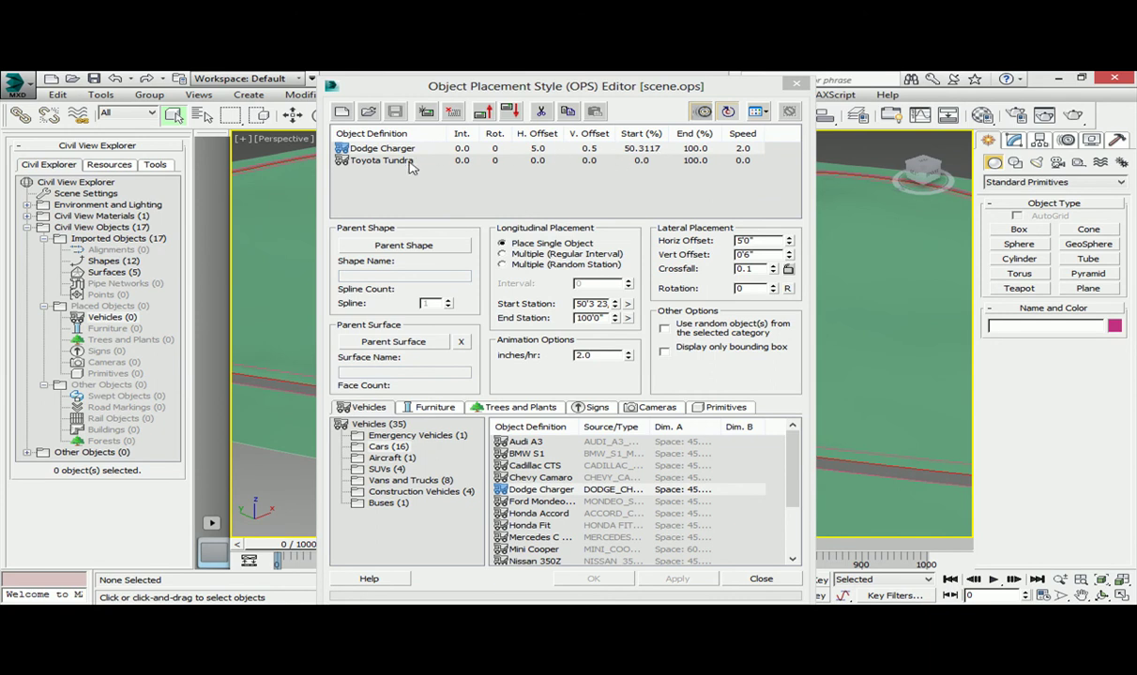
- Set the first object to Ambulance (USA) from the Vehicles library and select the Toyota Tundra entry
{"action": "left_click", "coordinate": [525, 408]}
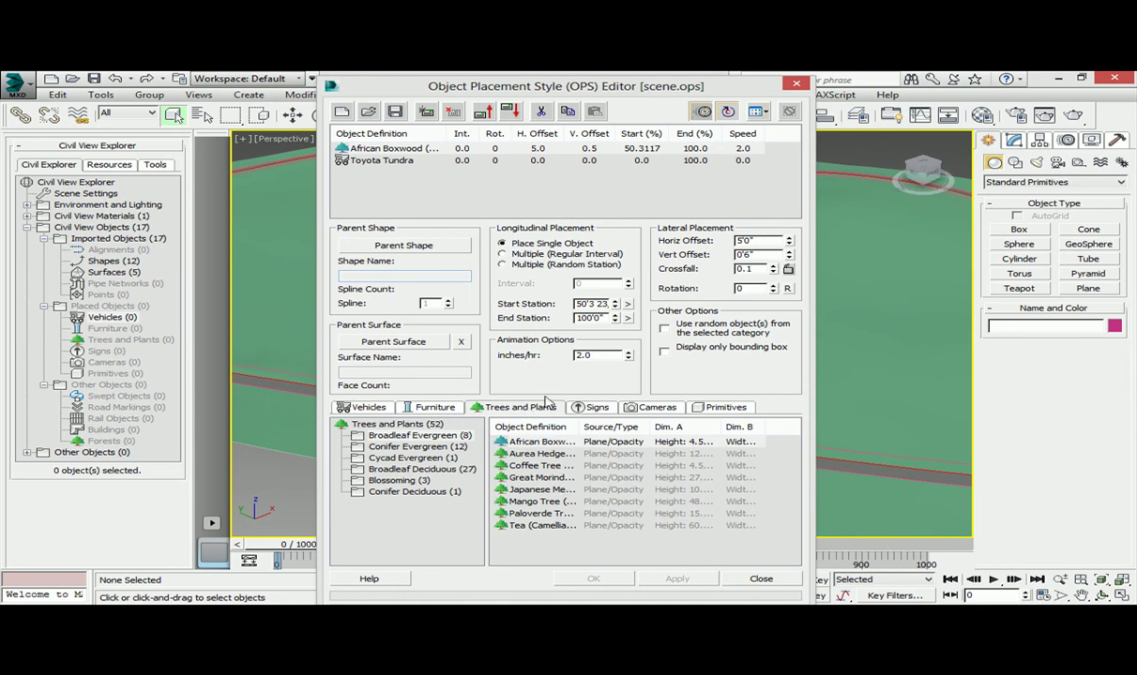
{"action": "left_click", "coordinate": [366, 407]}
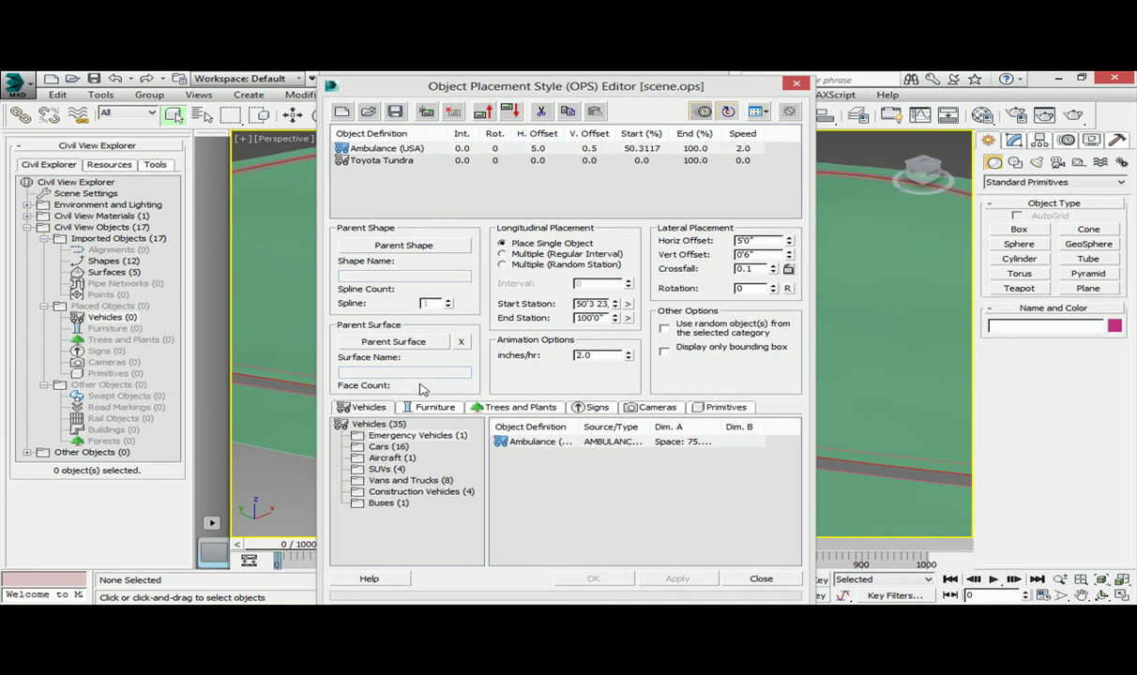
{"action": "left_click", "coordinate": [401, 163]}
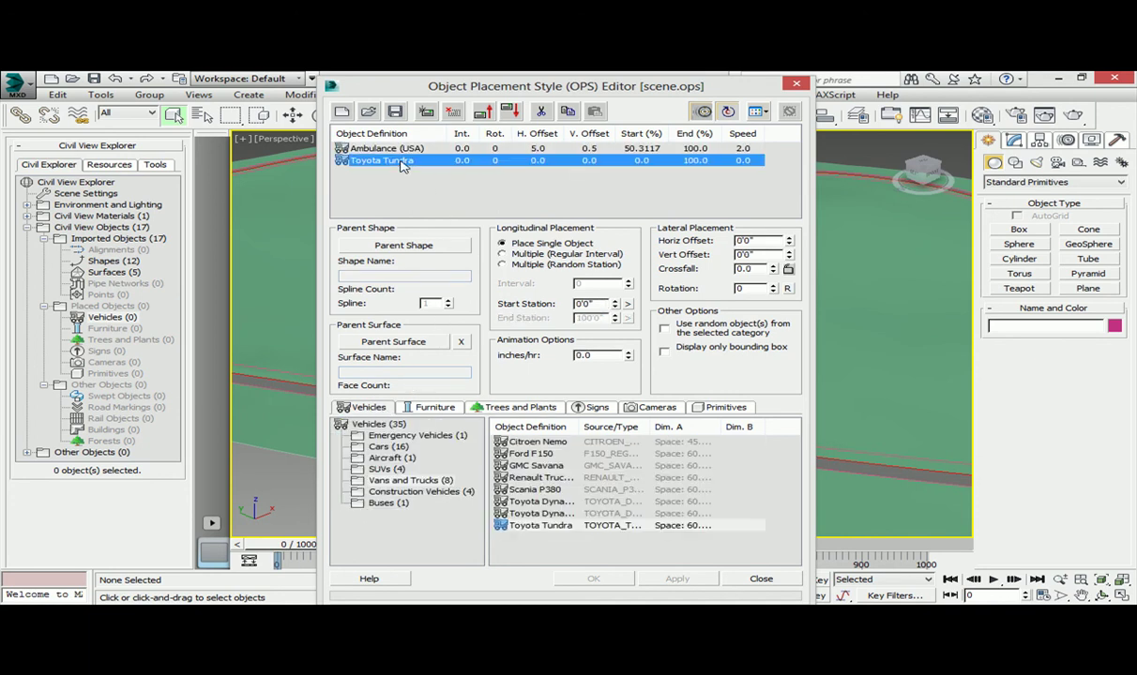
- Use the road corridor spline as the parent shape, apply the vehicles, and close without saving the style
{"action": "left_click", "coordinate": [405, 246]}
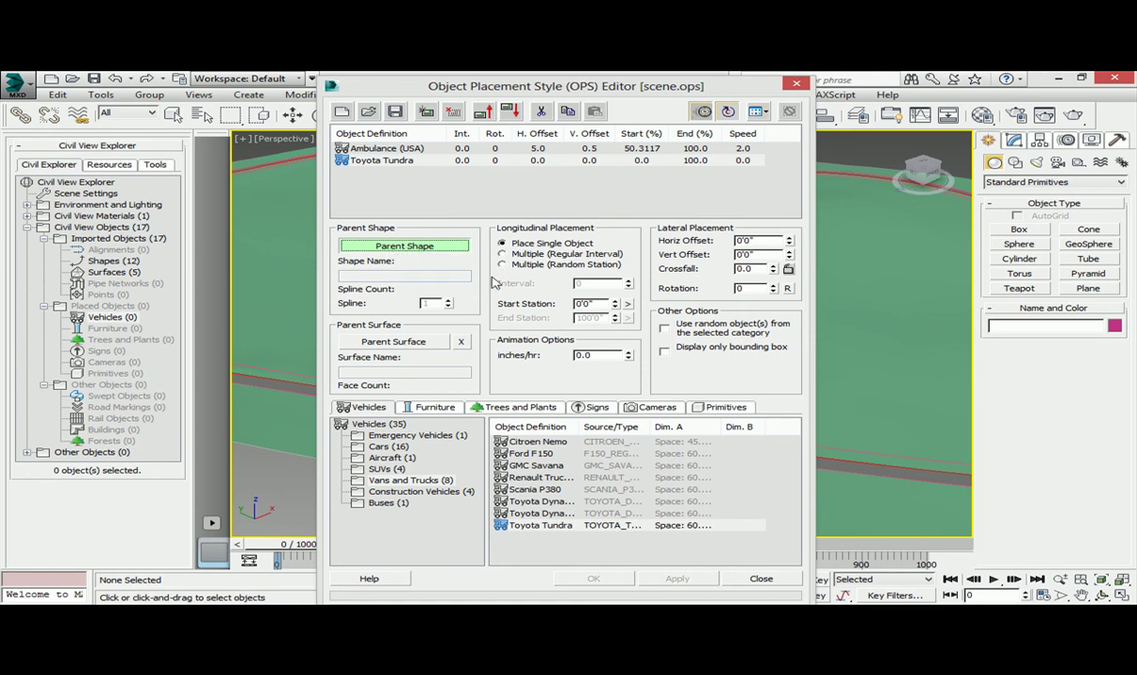
{"action": "left_click_drag", "start_coordinate": [528, 89], "coordinate": [906, 102]}
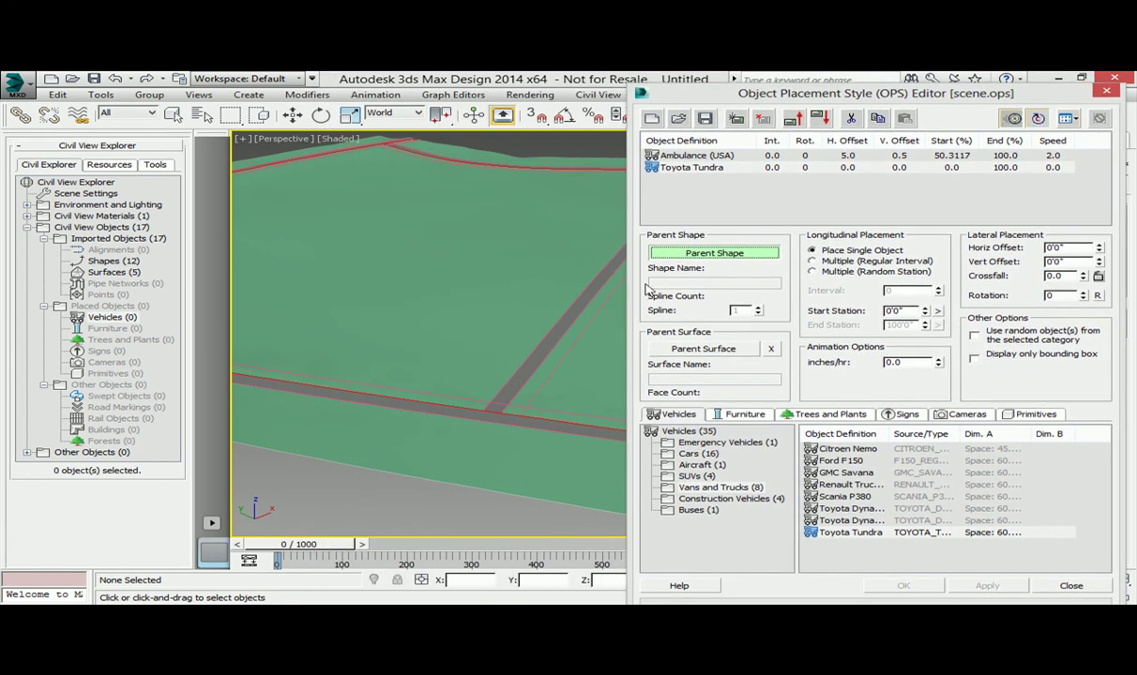
{"action": "left_click", "coordinate": [567, 323]}
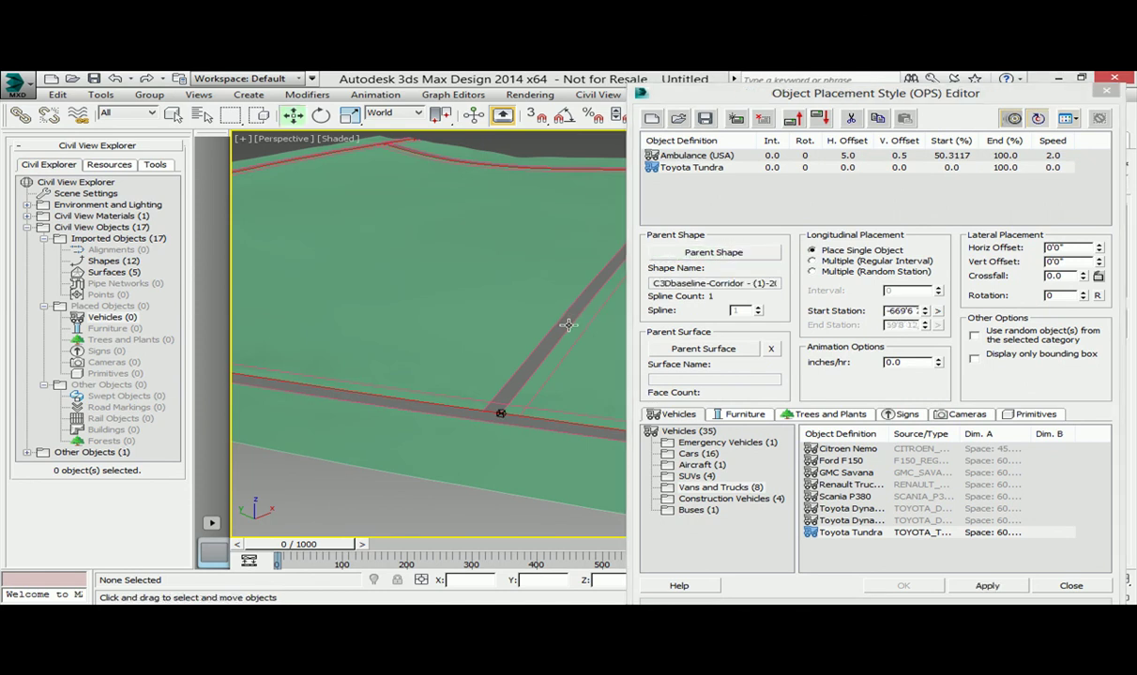
{"action": "left_click", "coordinate": [987, 585]}
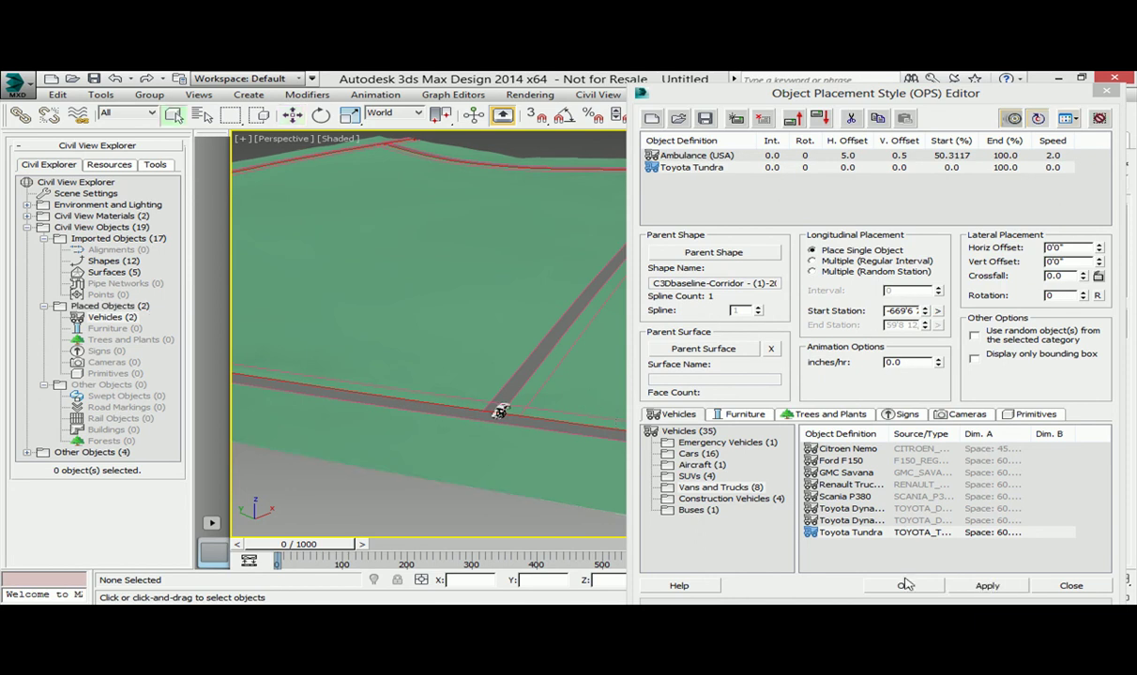
{"action": "left_click", "coordinate": [903, 585]}
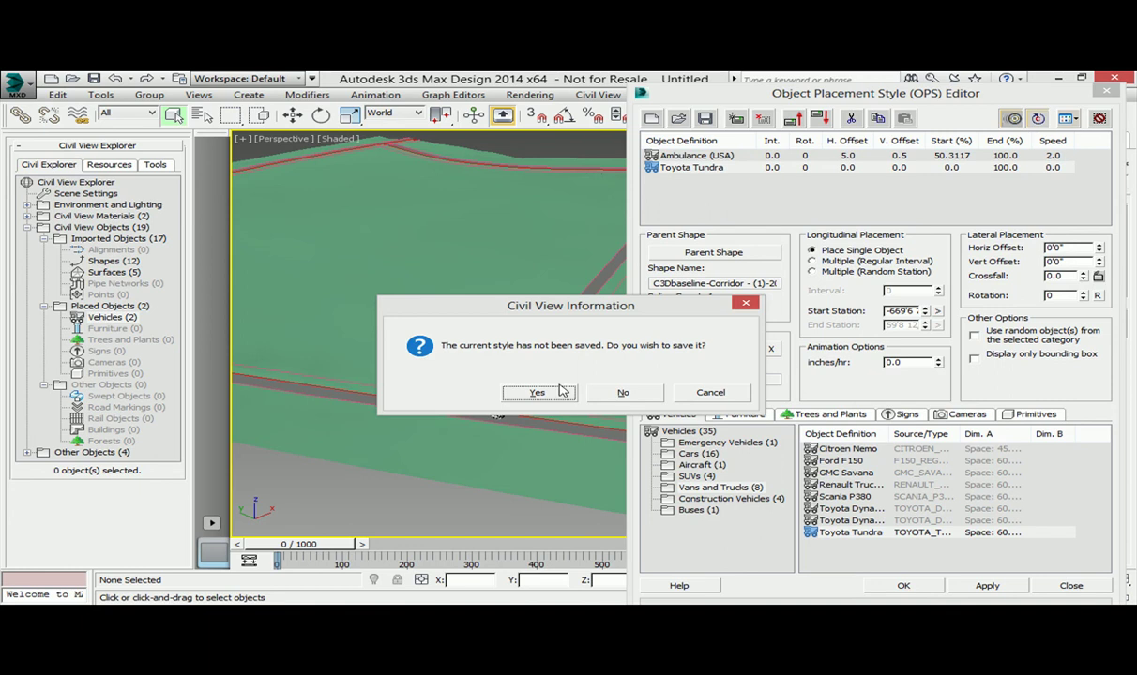
{"action": "left_click", "coordinate": [620, 394]}
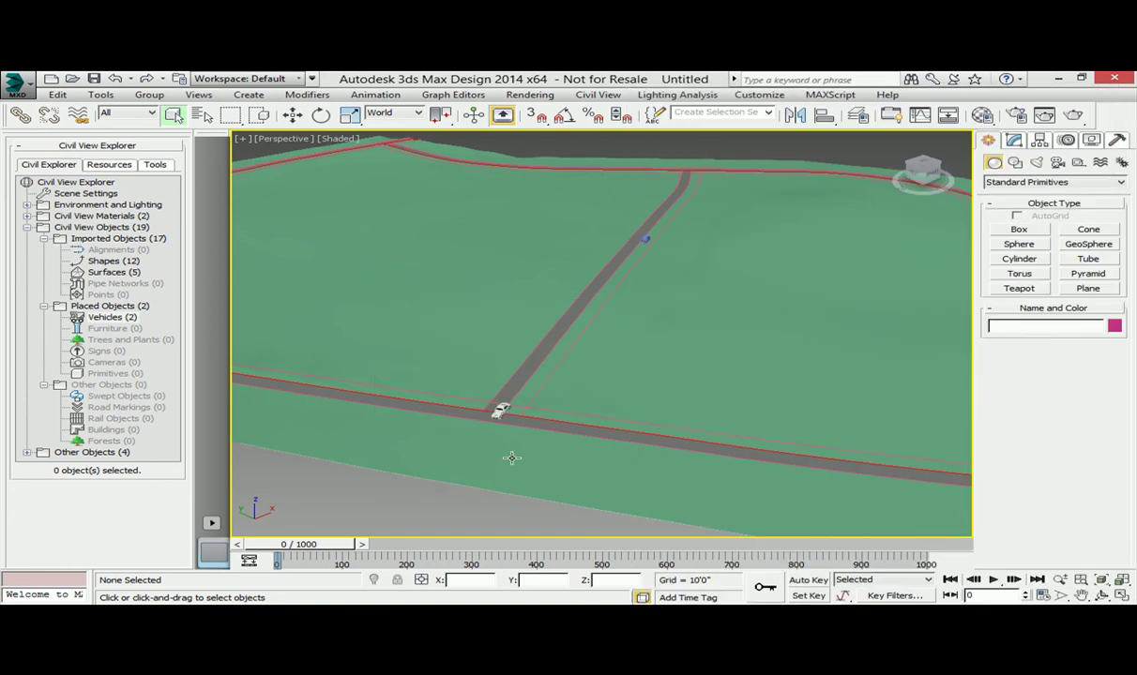
- Zoom, pan and orbit the perspective view to inspect the truck and the blue vehicle on the diagonal road
{"action": "scroll", "coordinate": [511, 458], "scroll_direction": "up", "scroll_amount": 5}
{"action": "middle_click_drag", "start_coordinate": [461, 300], "coordinate": [470, 321]}
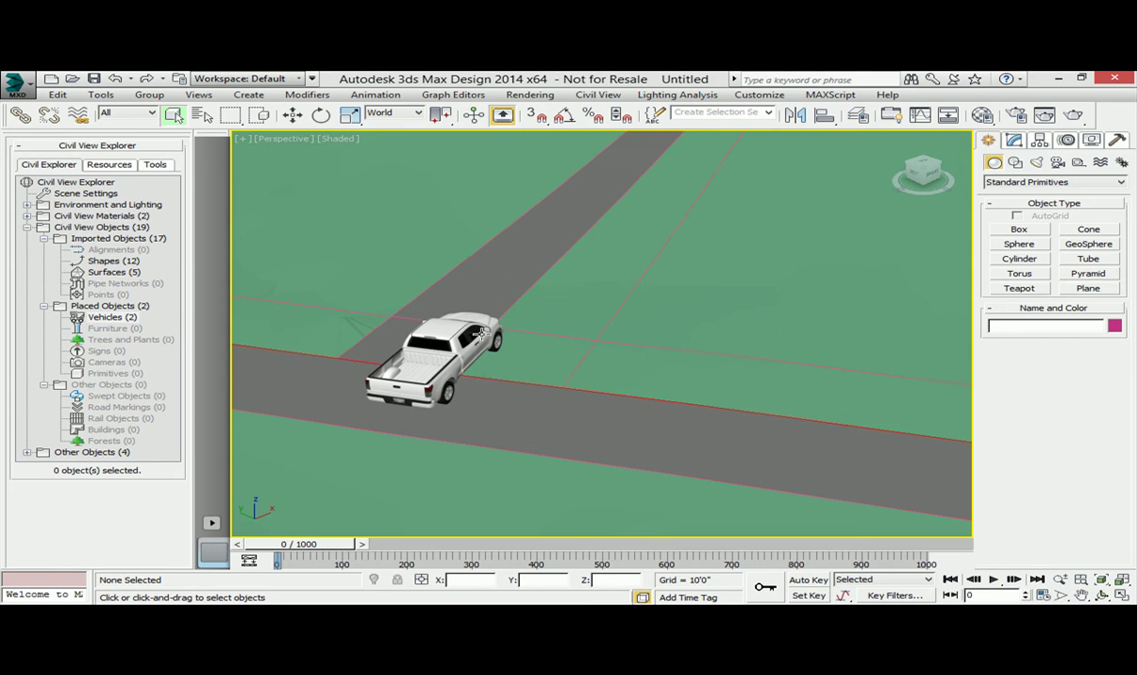
{"action": "scroll", "coordinate": [523, 361], "scroll_direction": "down", "scroll_amount": 5}
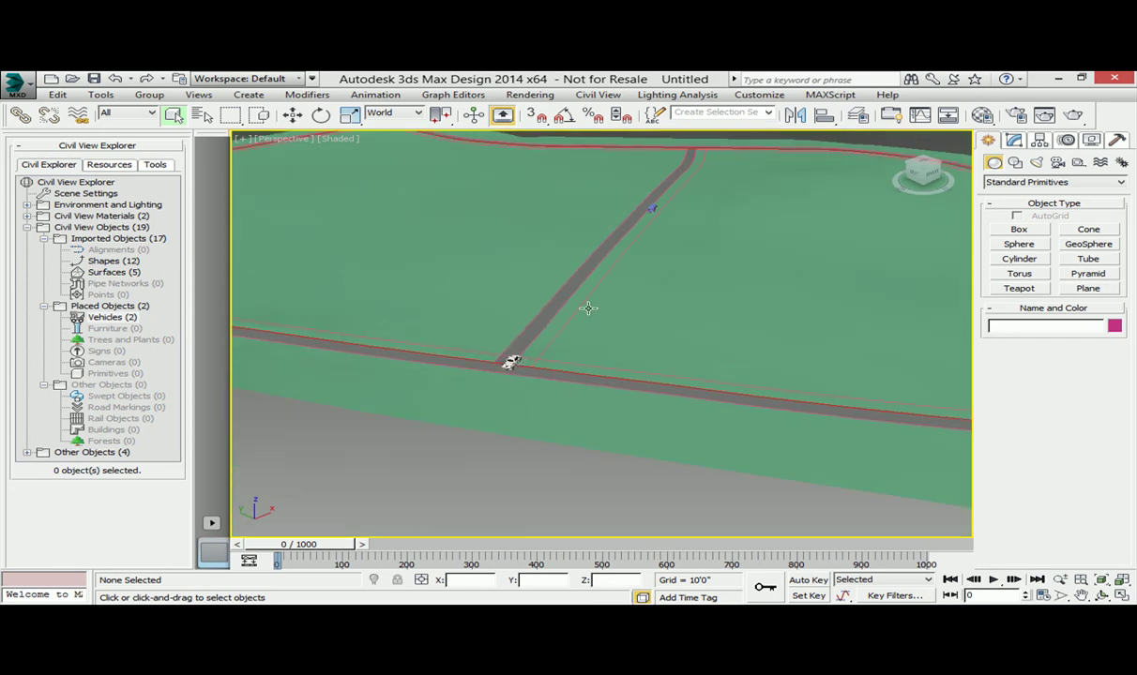
{"action": "middle_click_drag", "start_coordinate": [543, 282], "coordinate": [690, 348]}
{"action": "scroll", "coordinate": [783, 328], "scroll_direction": "up", "scroll_amount": 3}
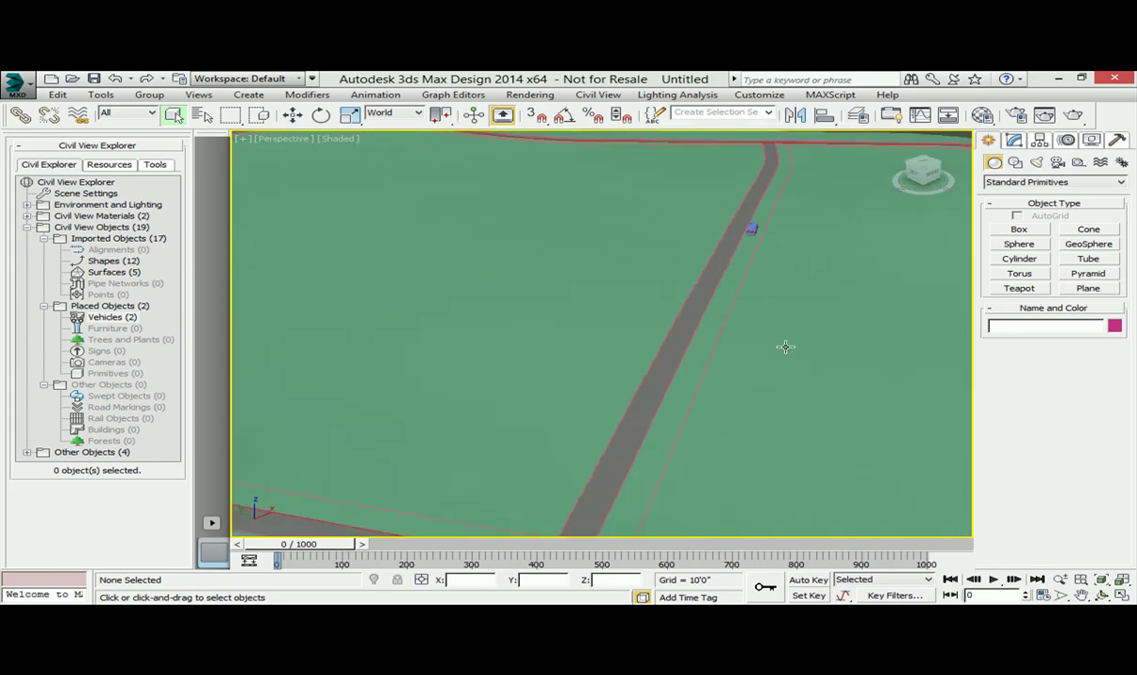
{"action": "middle_click_drag", "start_coordinate": [787, 348], "coordinate": [391, 320]}
{"action": "scroll", "coordinate": [322, 314], "scroll_direction": "down", "scroll_amount": 3}
{"action": "middle_click_drag", "start_coordinate": [321, 330], "coordinate": [616, 361], "text": "alt"}
{"action": "scroll", "coordinate": [513, 344], "scroll_direction": "up", "scroll_amount": 3}
{"action": "scroll", "coordinate": [586, 392], "scroll_direction": "up", "scroll_amount": 3}
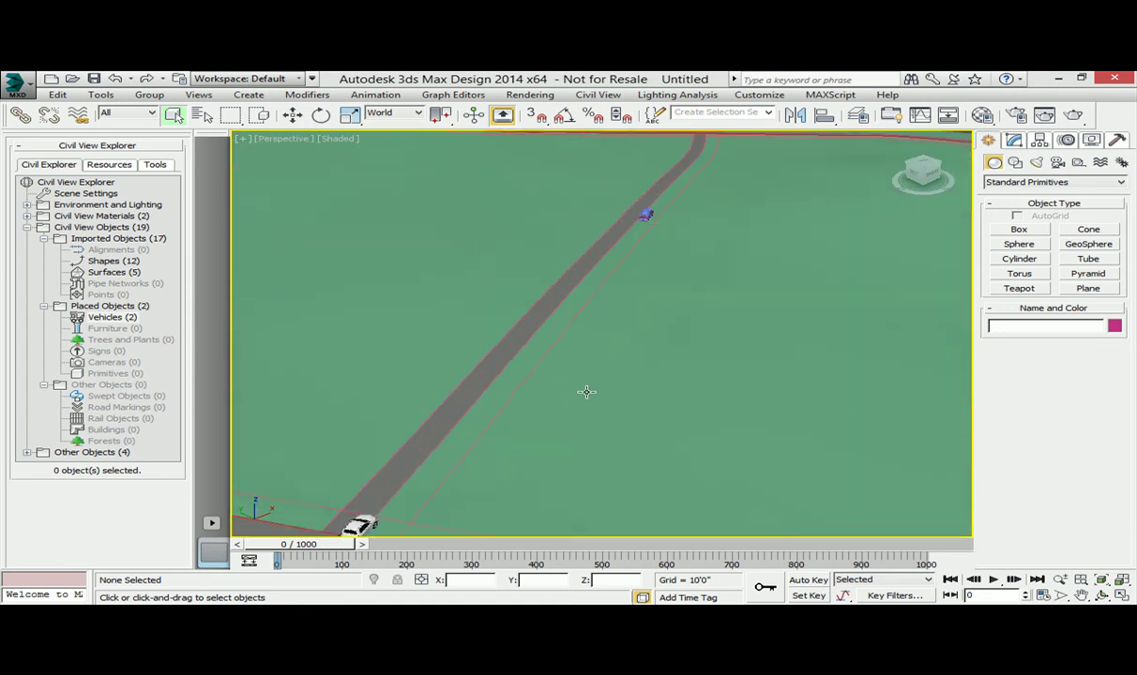
{"action": "middle_click_drag", "start_coordinate": [600, 333], "coordinate": [584, 255]}
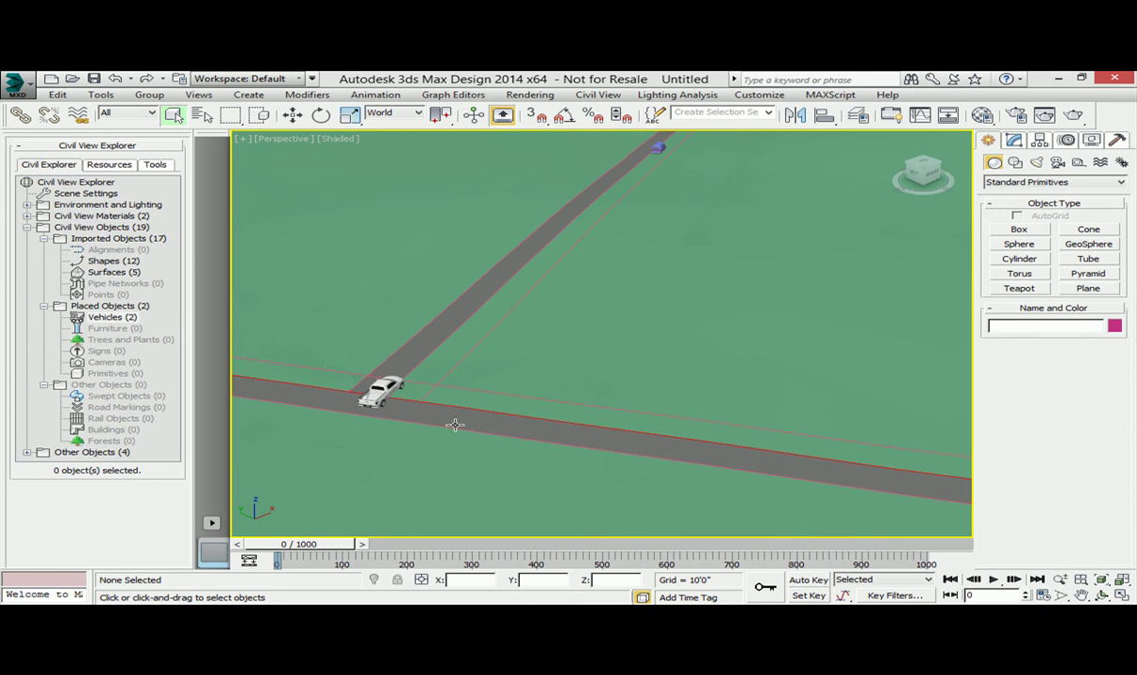
{"action": "scroll", "coordinate": [457, 350], "scroll_direction": "down", "scroll_amount": 3}
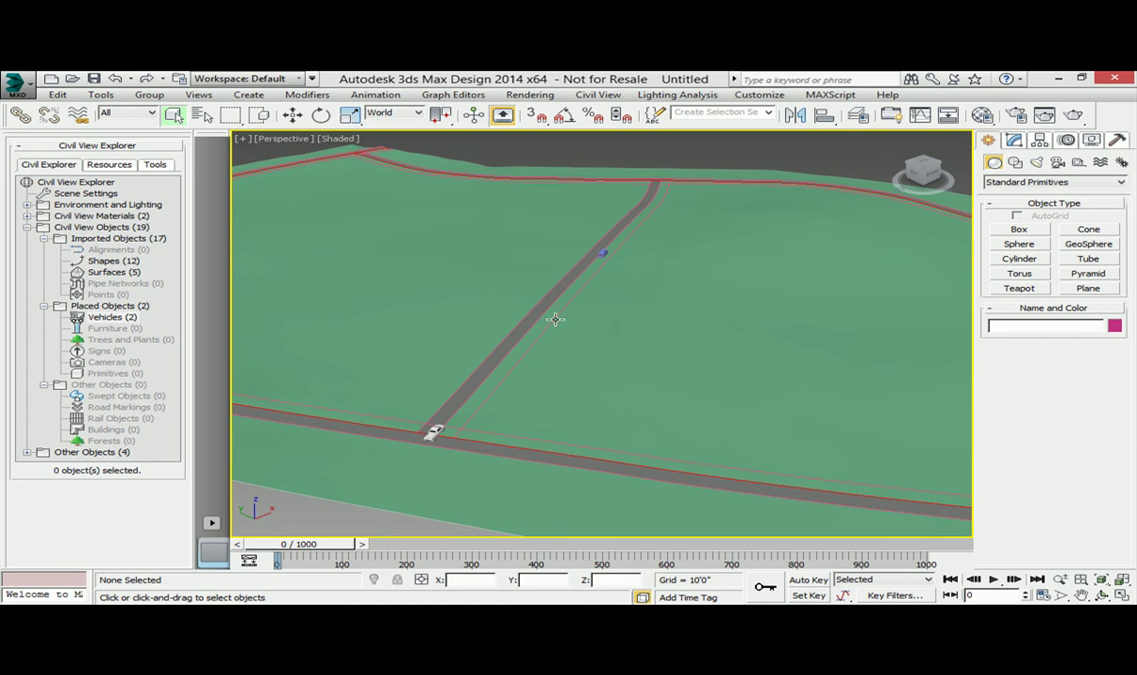
{"action": "scroll", "coordinate": [555, 319], "scroll_direction": "up", "scroll_amount": 3}
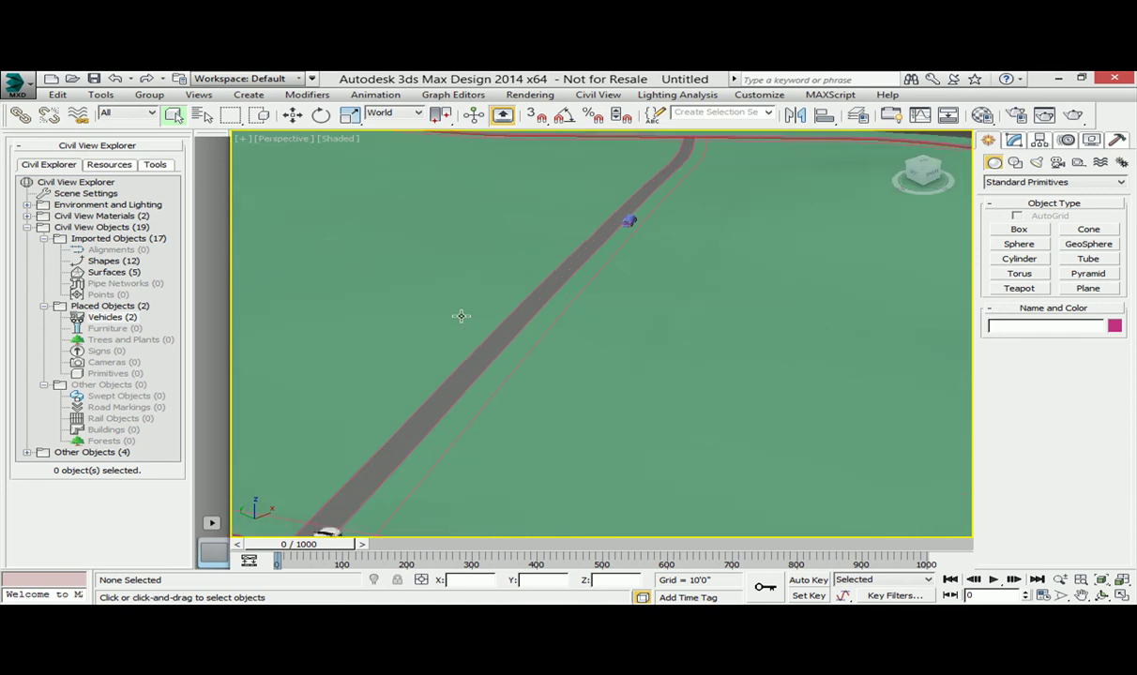